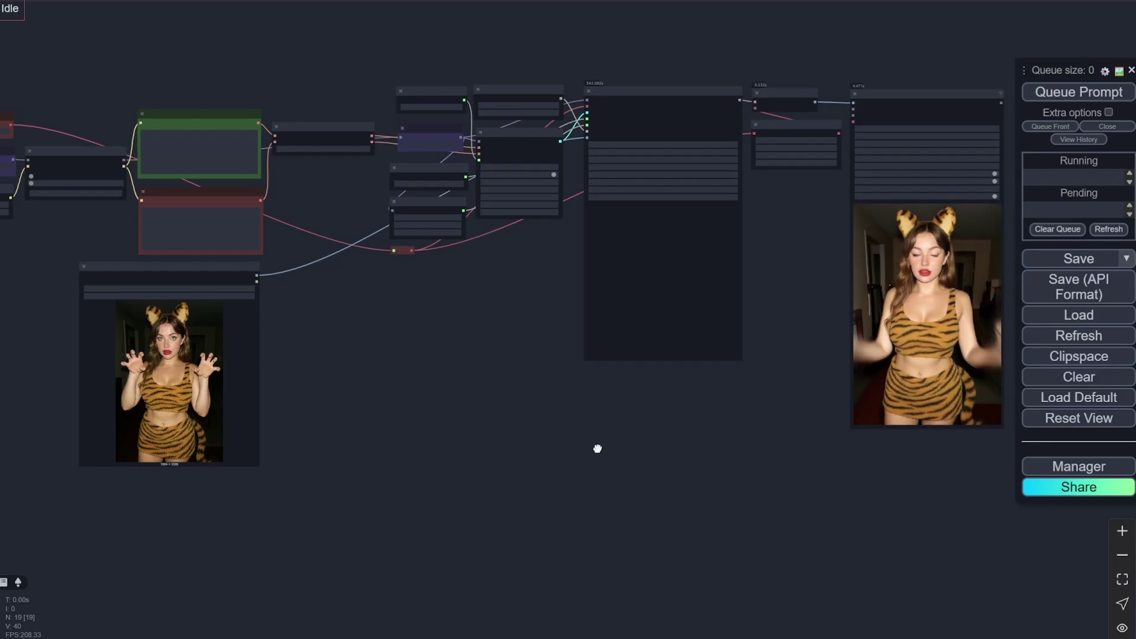
Examine the VAE, Unet and CLIP loader nodes at the start of the image-to-video workflow.
left_click_drag(494, 356, 766, 370)
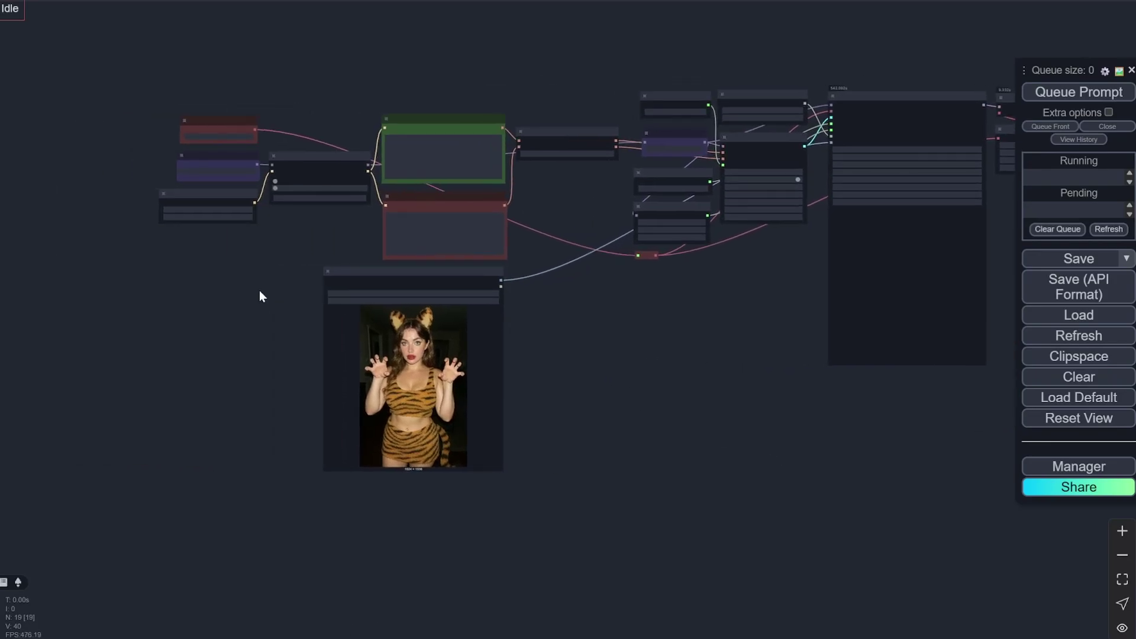
scroll(231, 257, "up", 9)
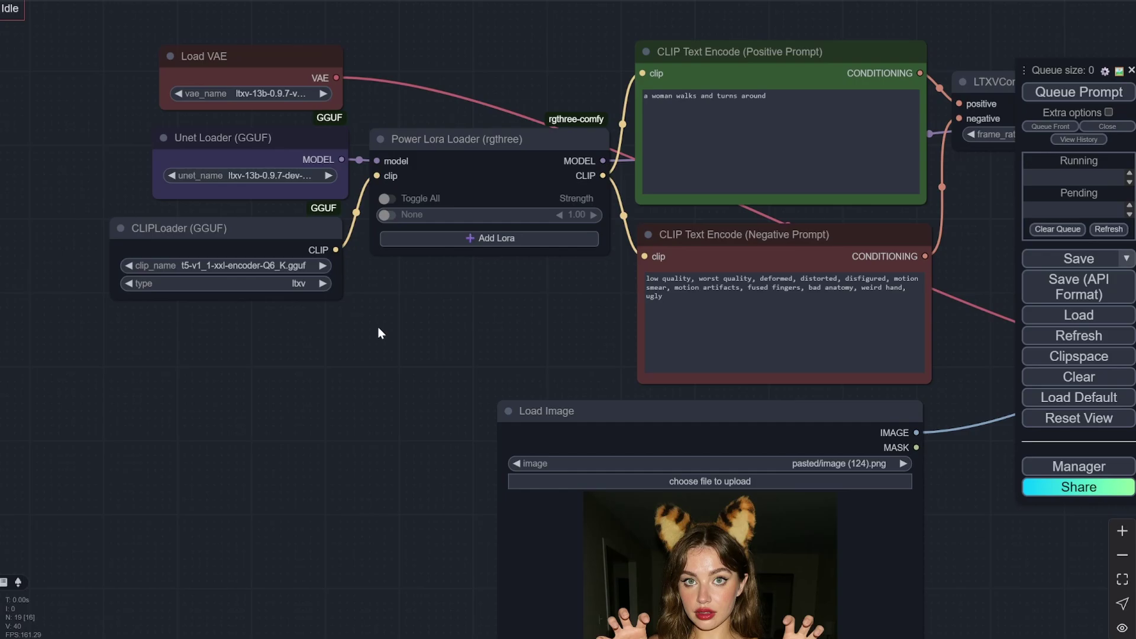
scroll(378, 325, "up", 2)
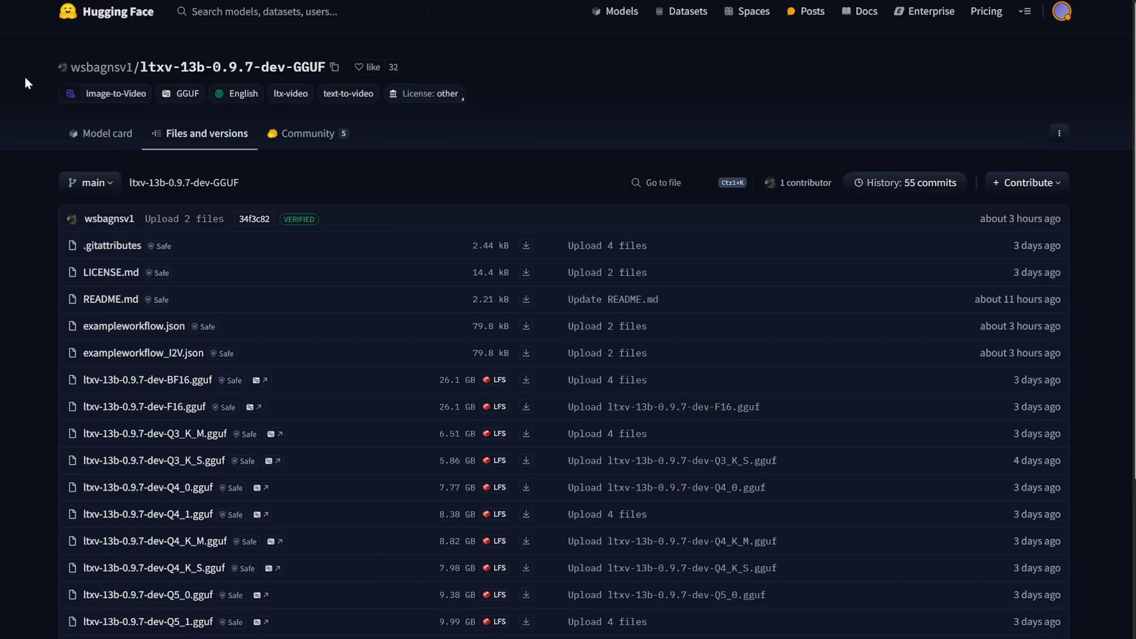
Switch to Hugging Face and look through the quantized model files in the wsbagnsv1/ltxv-13b-0.9.7-dev-GGUF repository.
scroll(20, 297, "down", 3)
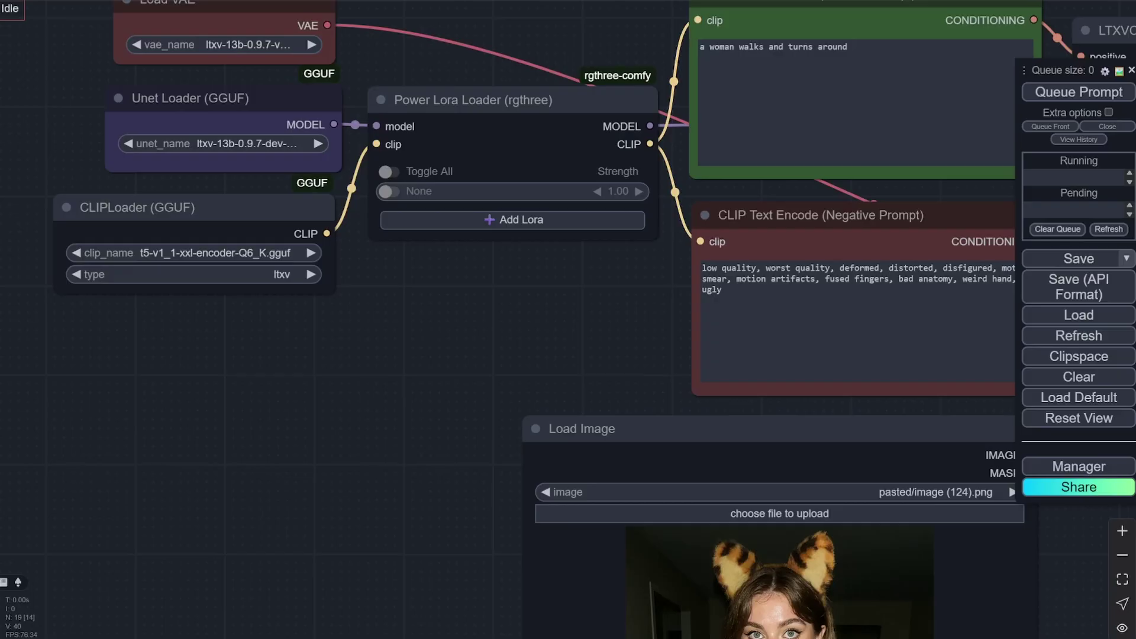
scroll(775, 443, "down", 2)
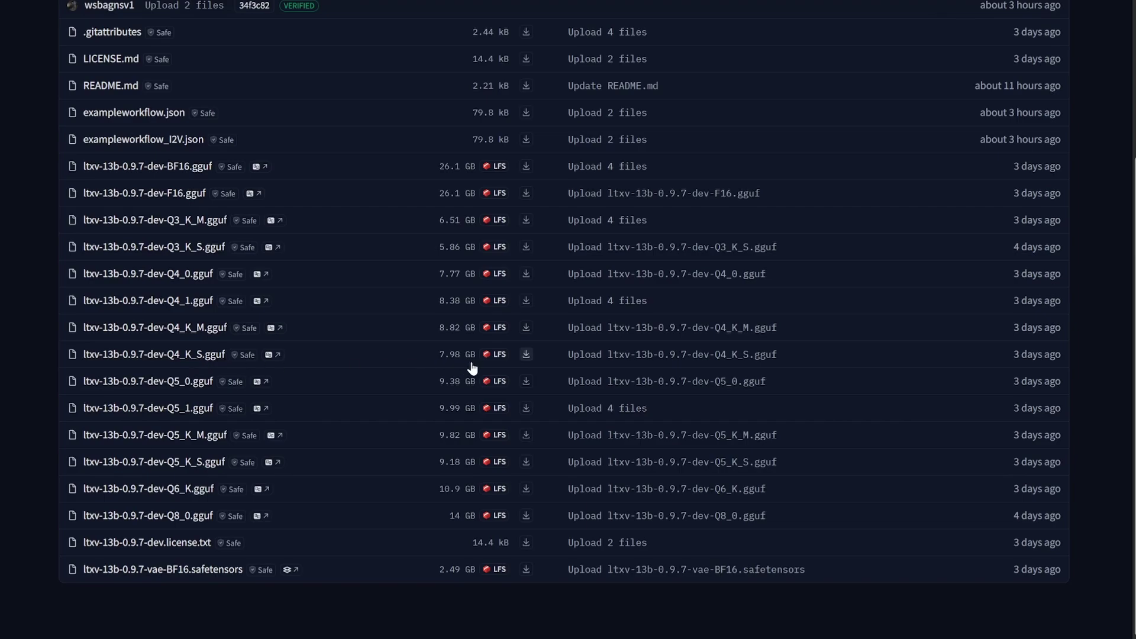
scroll(375, 332, "up", 3)
scroll(372, 329, "down", 3)
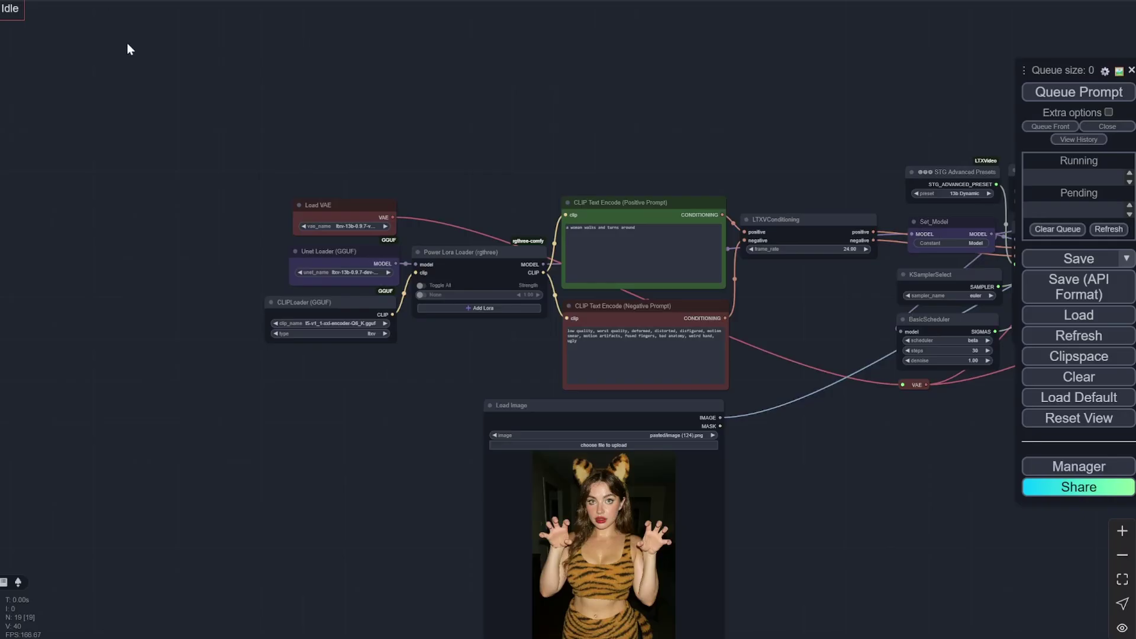
Return to ComfyUI and compare the image-to-video workflow with the text-to-video version that has the Load Image node bypassed.
scroll(144, 178, "down", 8)
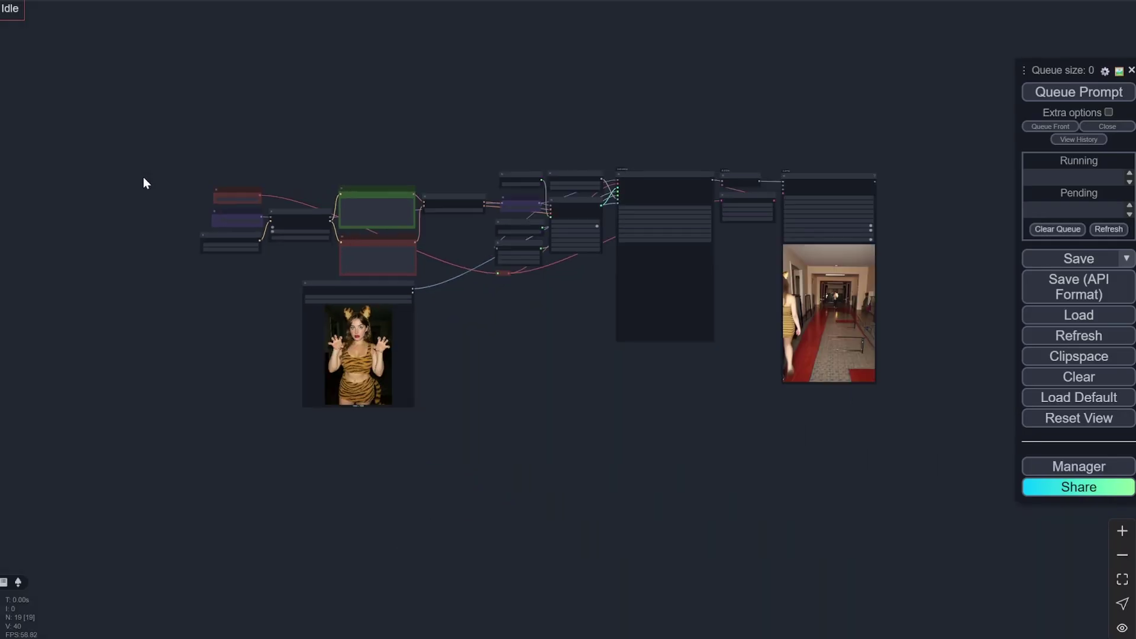
scroll(565, 365, "up", 4)
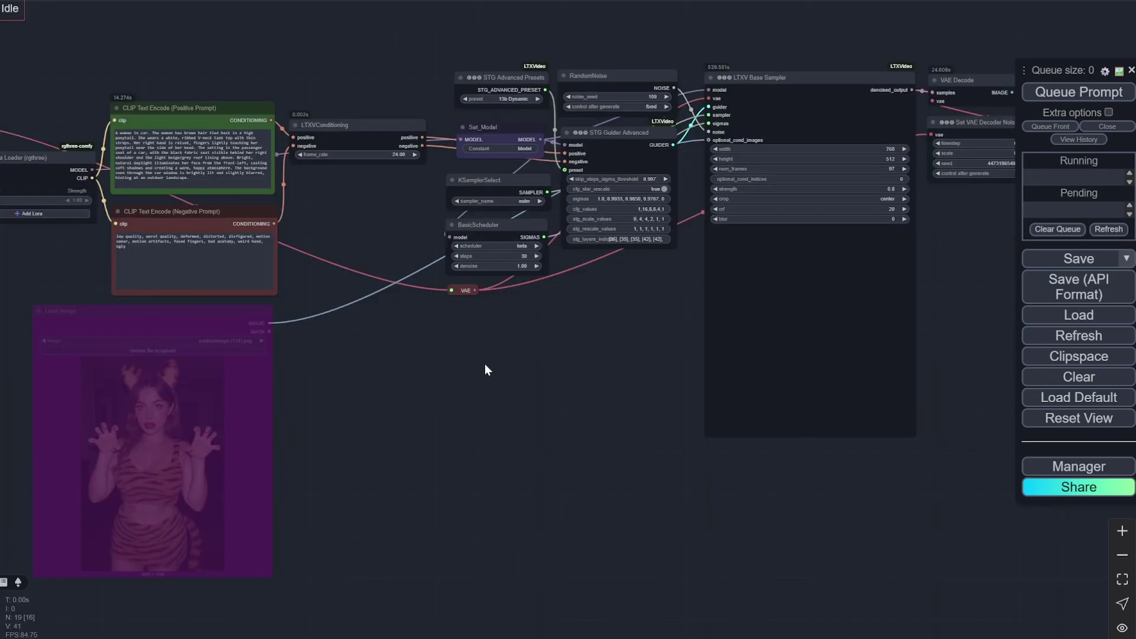
scroll(484, 364, "down", 5)
scroll(486, 364, "up", 2)
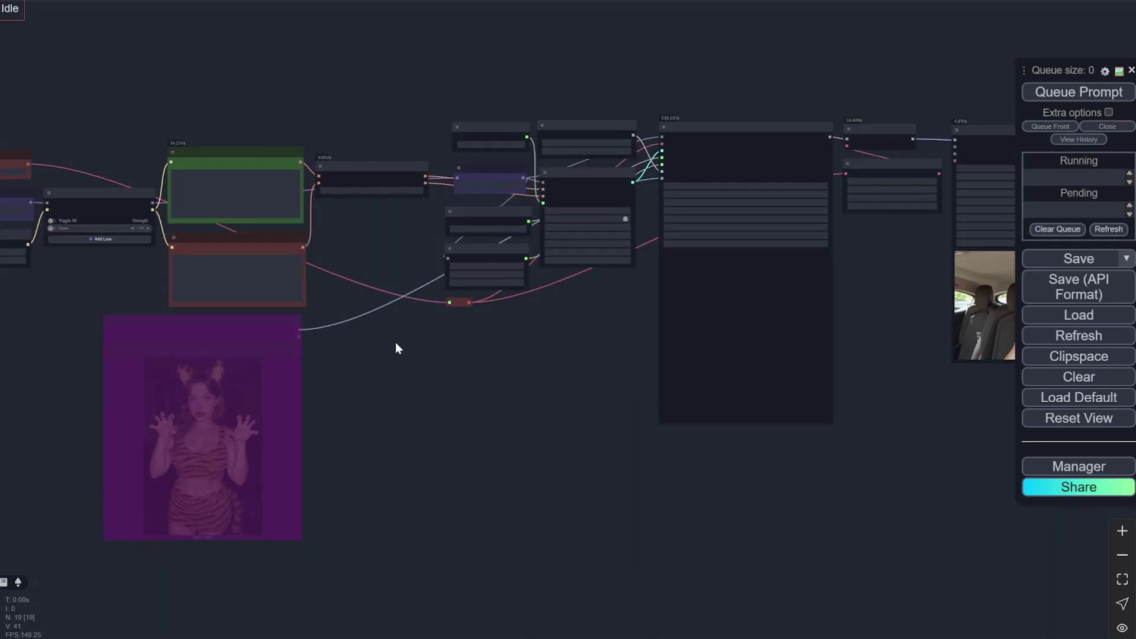
scroll(223, 130, "up", 3)
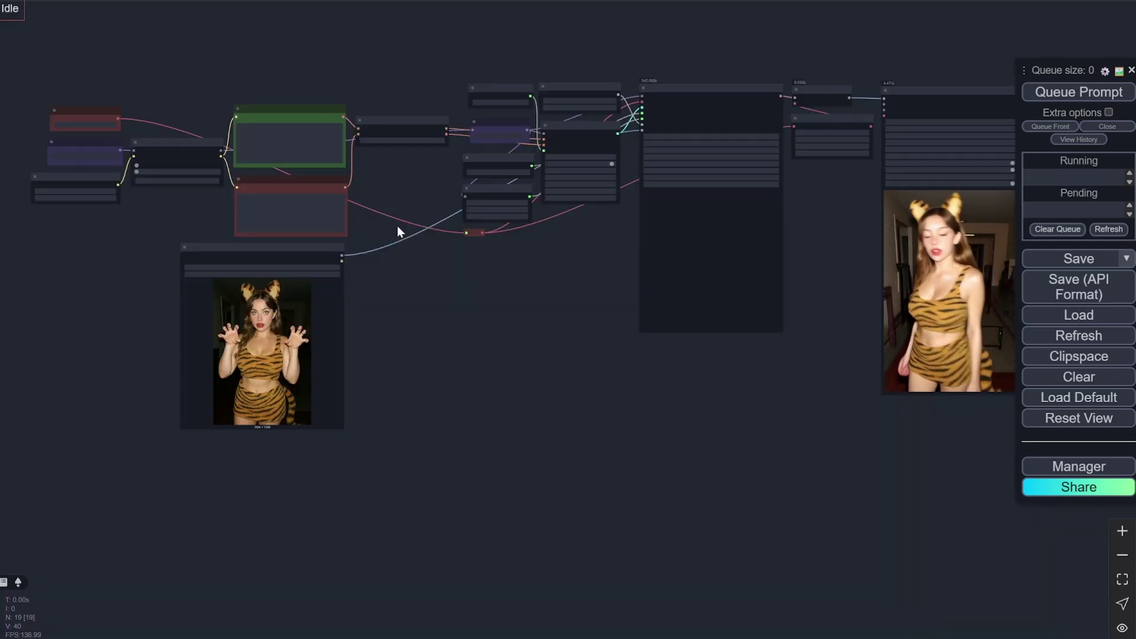
scroll(397, 225, "up", 3)
scroll(386, 371, "down", 4)
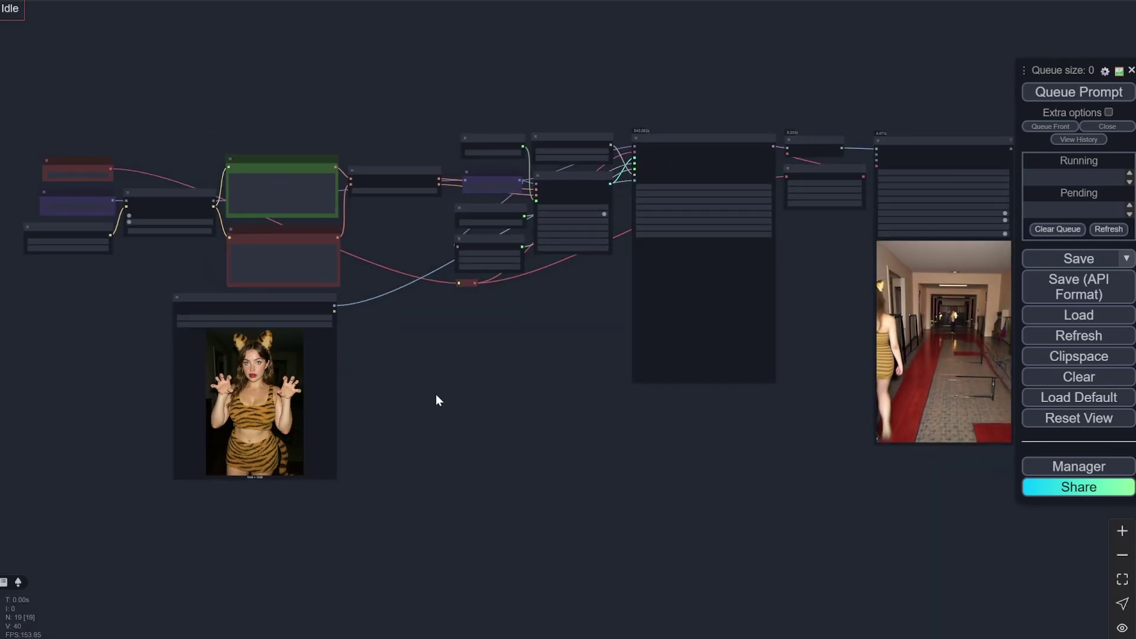
scroll(470, 394, "up", 3)
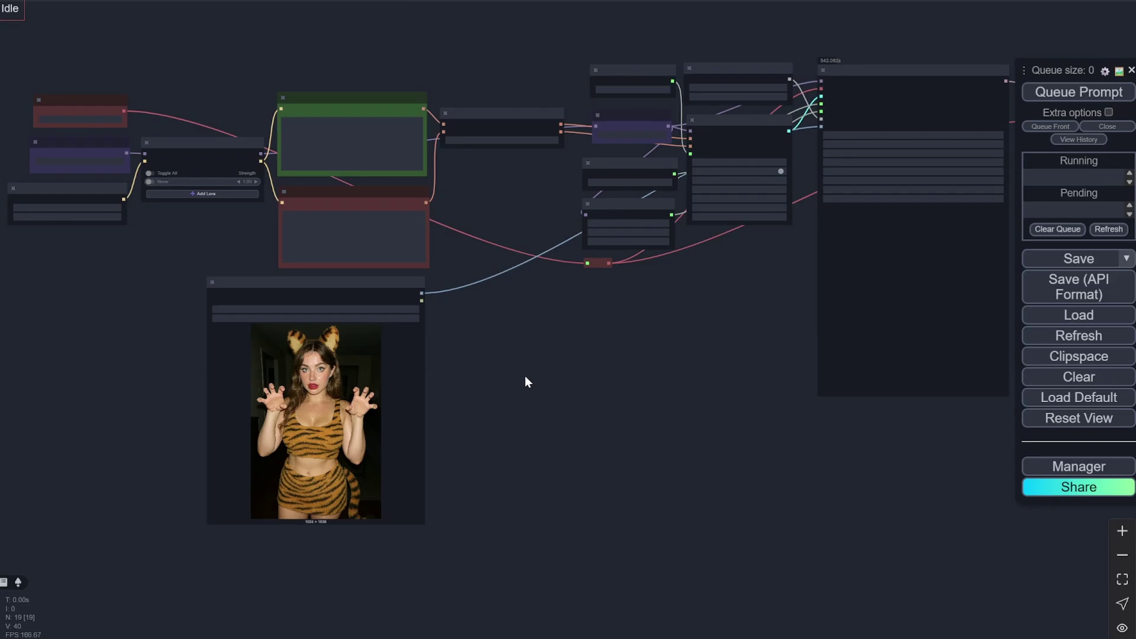
scroll(514, 354, "down", 2)
scroll(292, 168, "up", 4)
left_click_drag(267, 241, 446, 208)
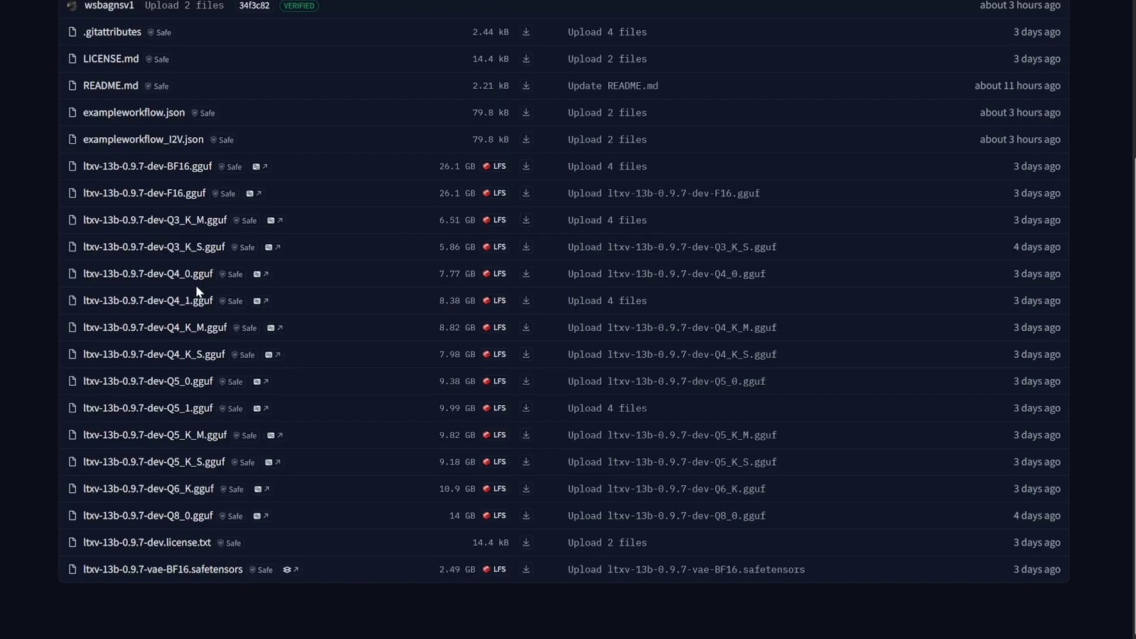
Check the Hugging Face GGUF repository's file list down to the ltxv-13b-0.9.7-vae-BF16.safetensors file.
scroll(201, 286, "up", 3)
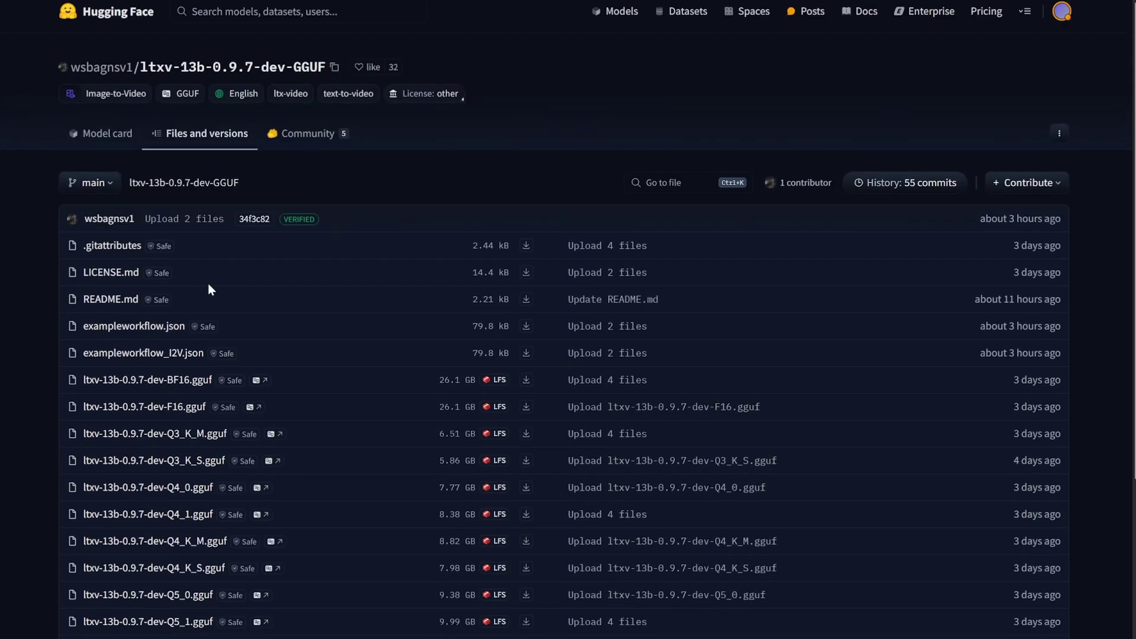
scroll(343, 320, "down", 3)
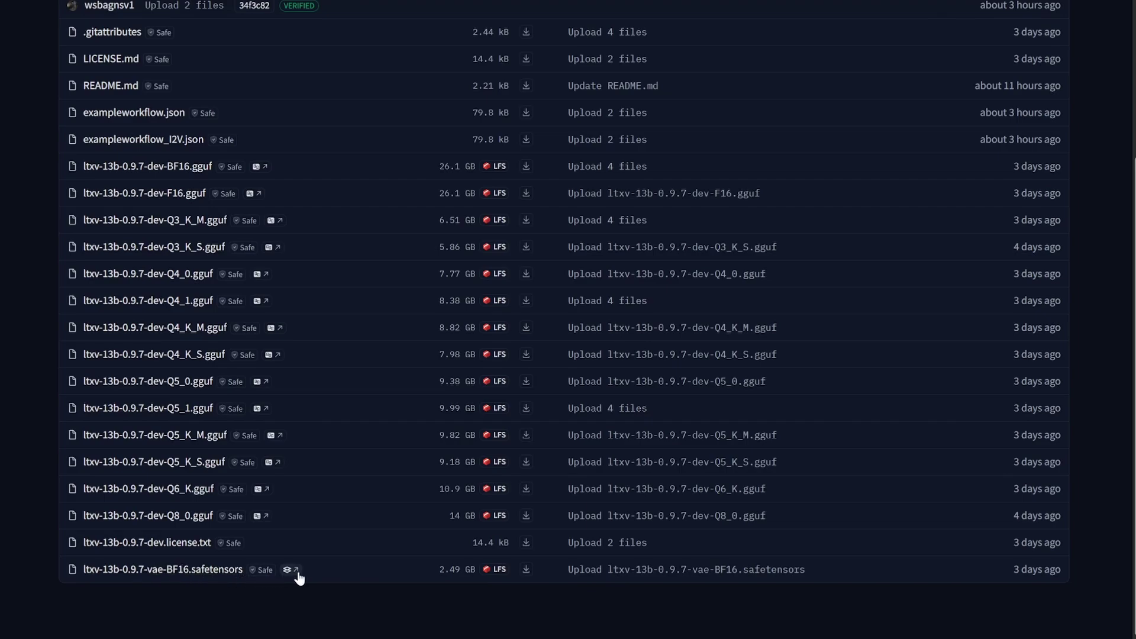
scroll(297, 568, "up", 3)
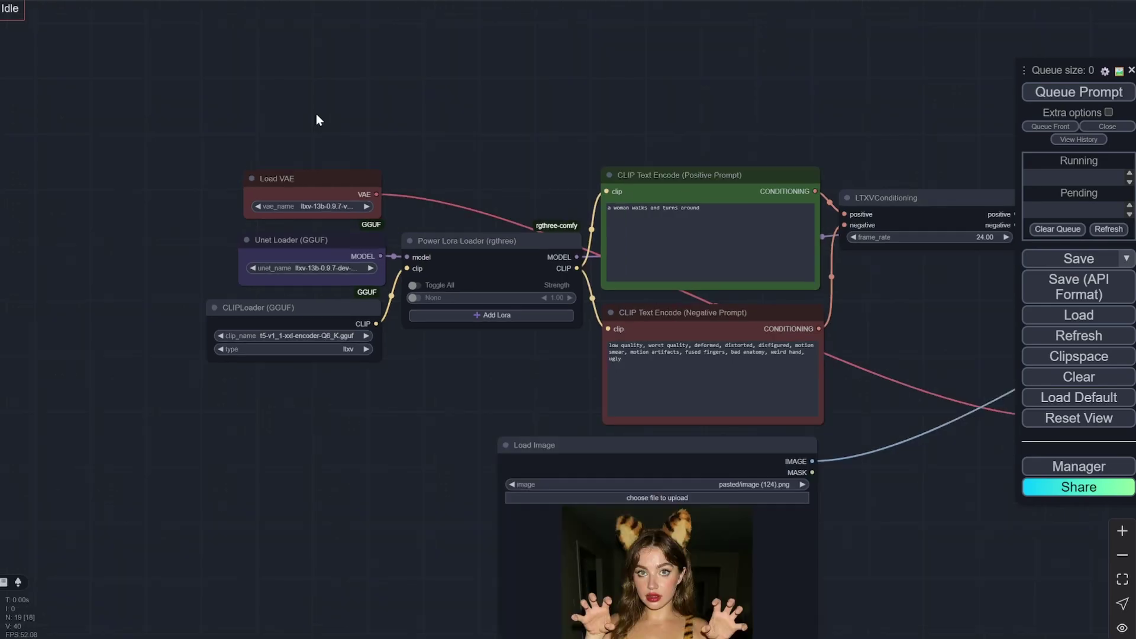
Look over the ComfyUI workflow's loader, prompt and Load Image nodes.
scroll(316, 113, "down", 7)
scroll(734, 266, "up", 8)
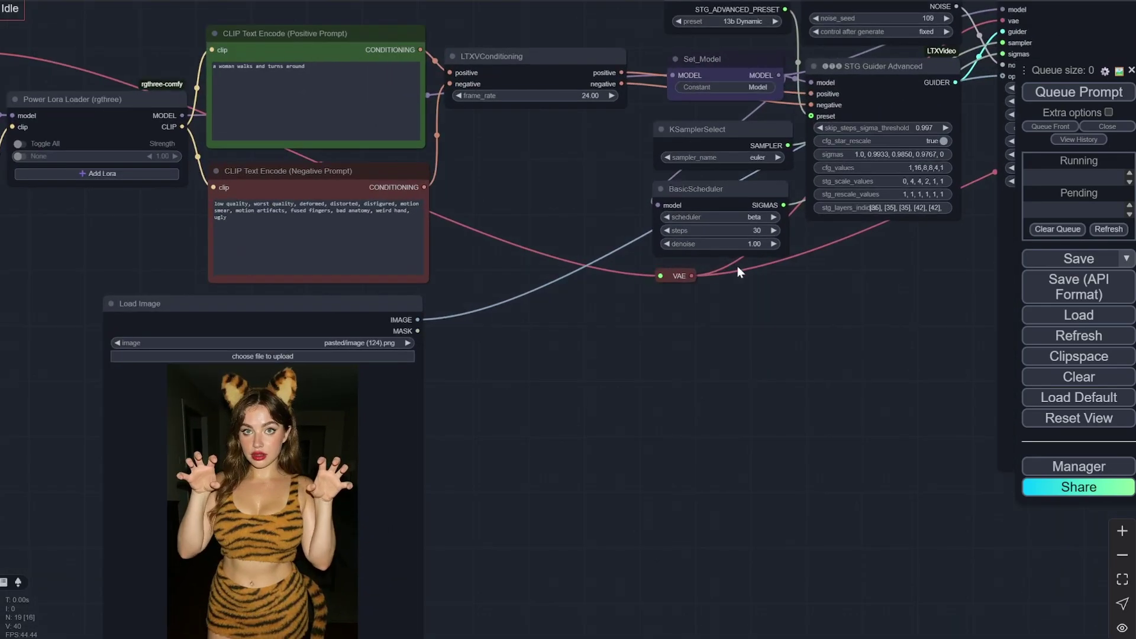
left_click_drag(763, 319, 665, 385)
scroll(584, 392, "up", 2)
scroll(584, 392, "down", 3)
scroll(648, 392, "down", 2)
scroll(269, 342, "up", 5)
left_click_drag(254, 338, 509, 412)
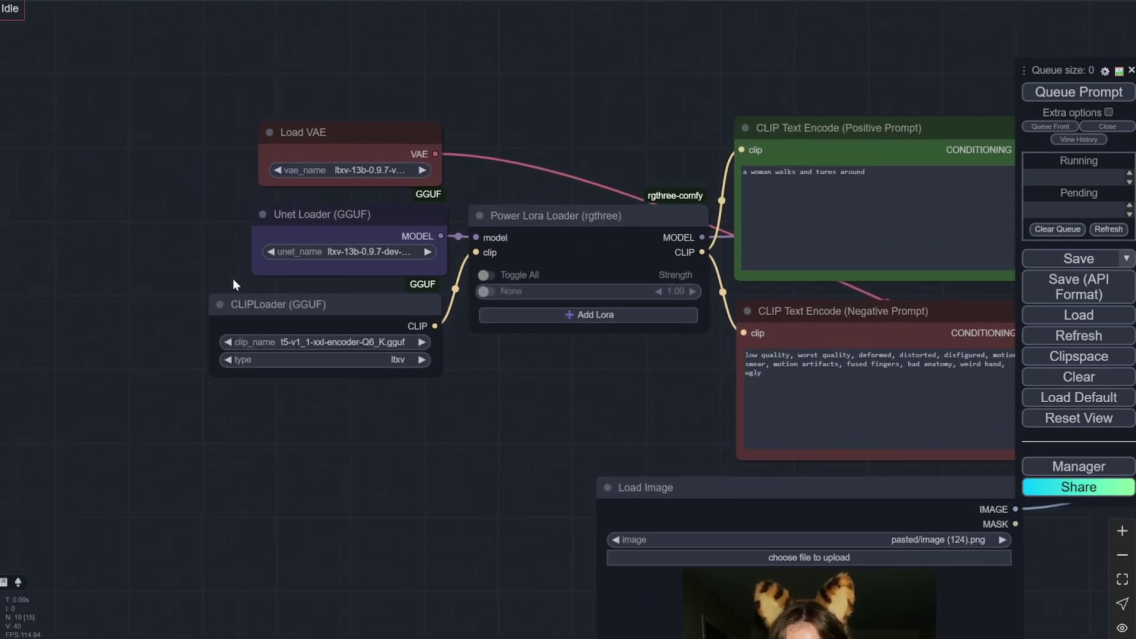
scroll(232, 278, "up", 3)
scroll(101, 245, "down", 4)
scroll(435, 342, "down", 3)
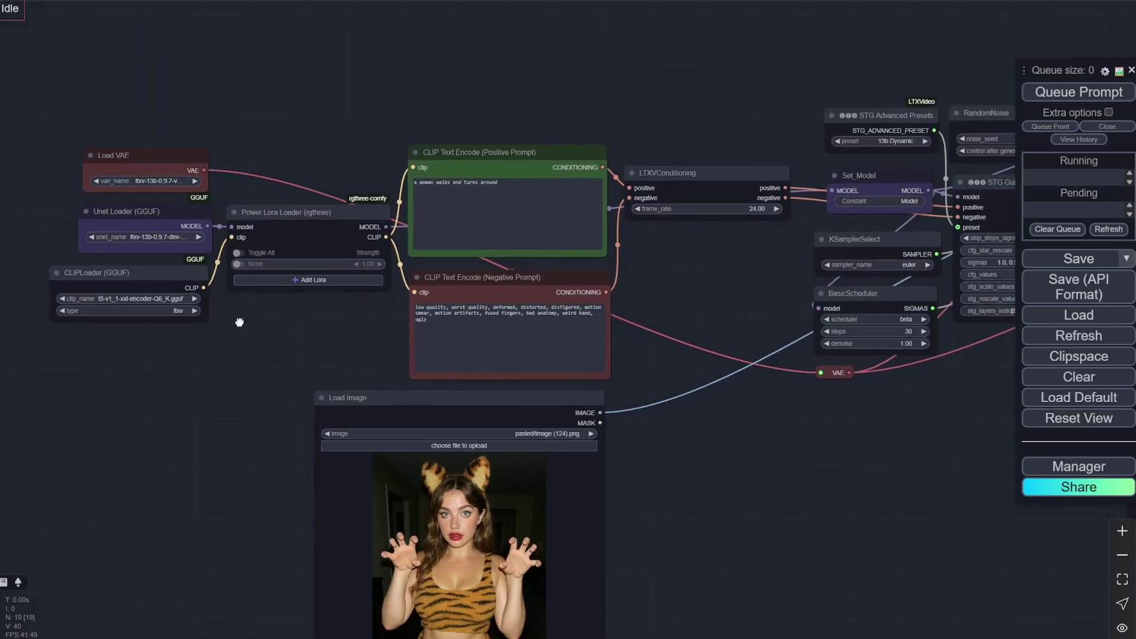
Examine the conditioning, scheduler, STG guider and LTXV Base Sampler nodes in the workflow.
scroll(678, 413, "up", 1)
left_click_drag(690, 419, 341, 401)
scroll(511, 431, "up", 2)
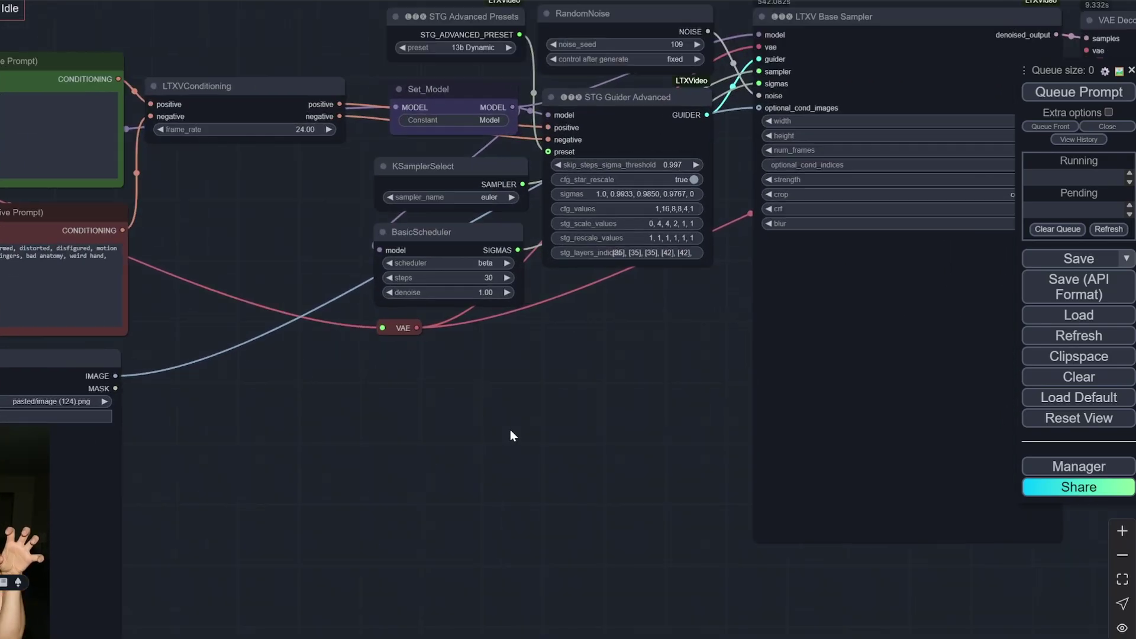
scroll(511, 431, "down", 3)
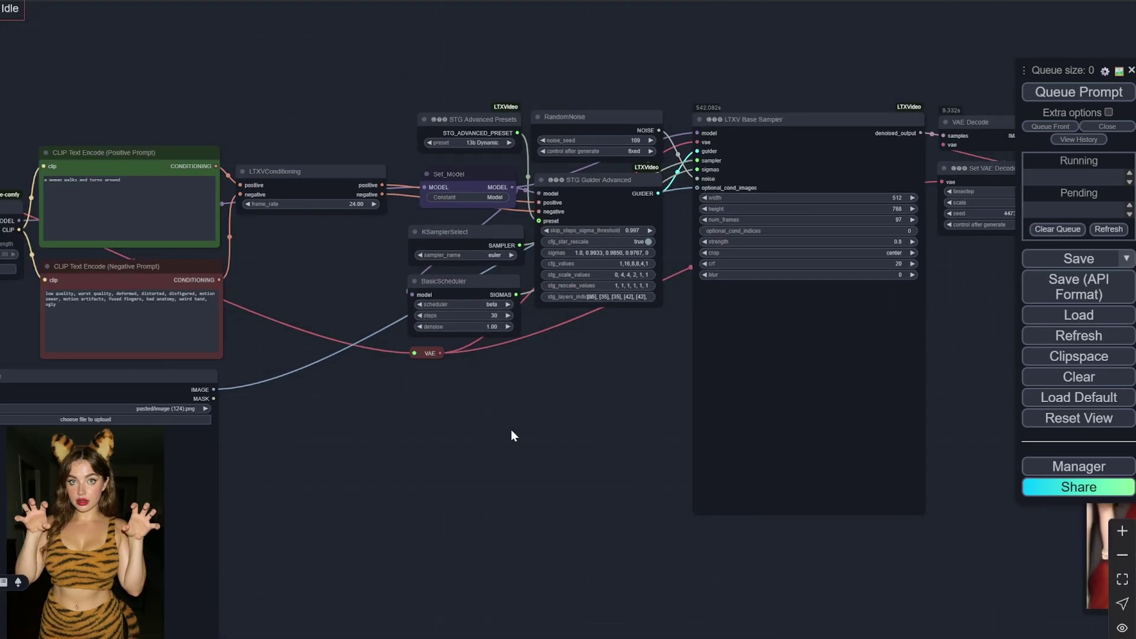
scroll(511, 435, "down", 5)
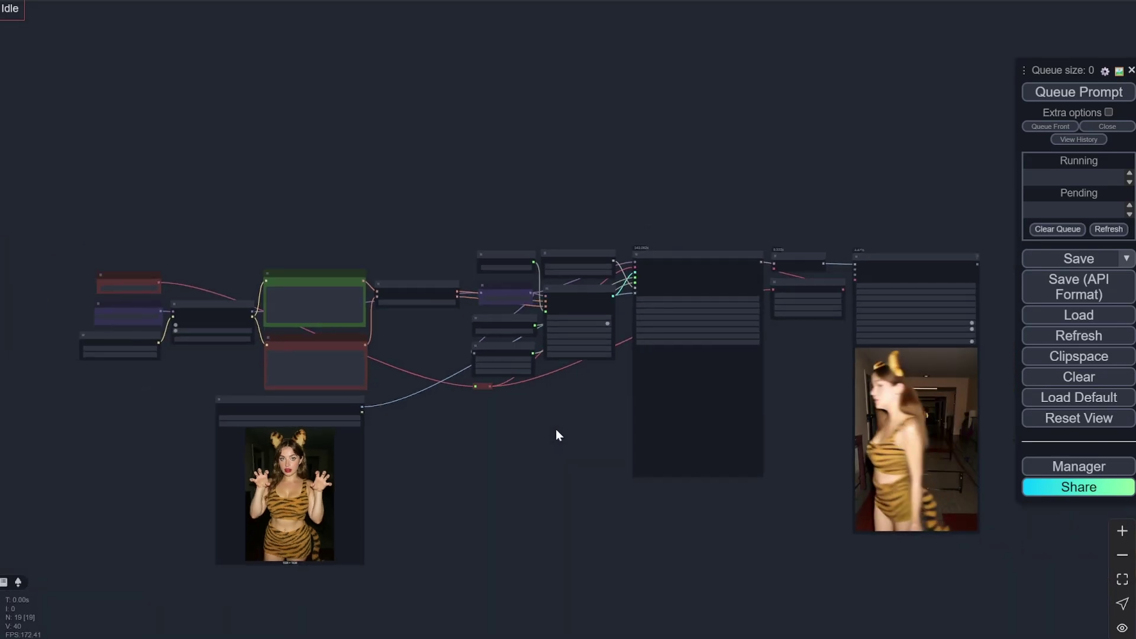
Move the Power Lora Loader node up so it sits level with the positive prompt node.
scroll(161, 396, "up", 8)
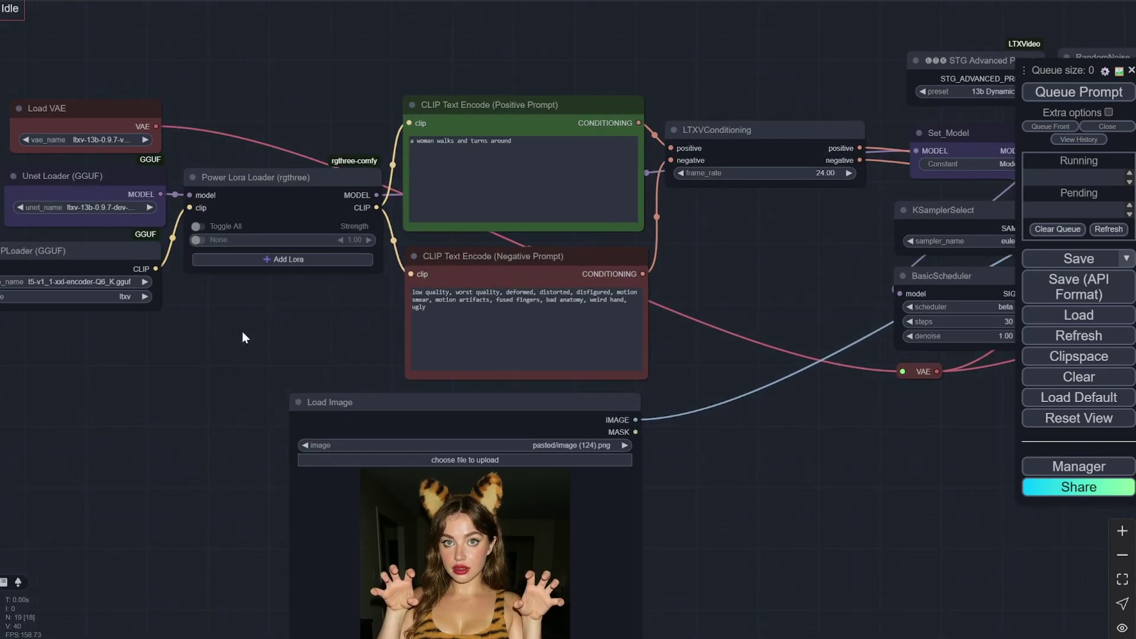
left_click_drag(226, 324, 351, 335)
scroll(351, 335, "up", 6)
left_click_drag(437, 256, 330, 524)
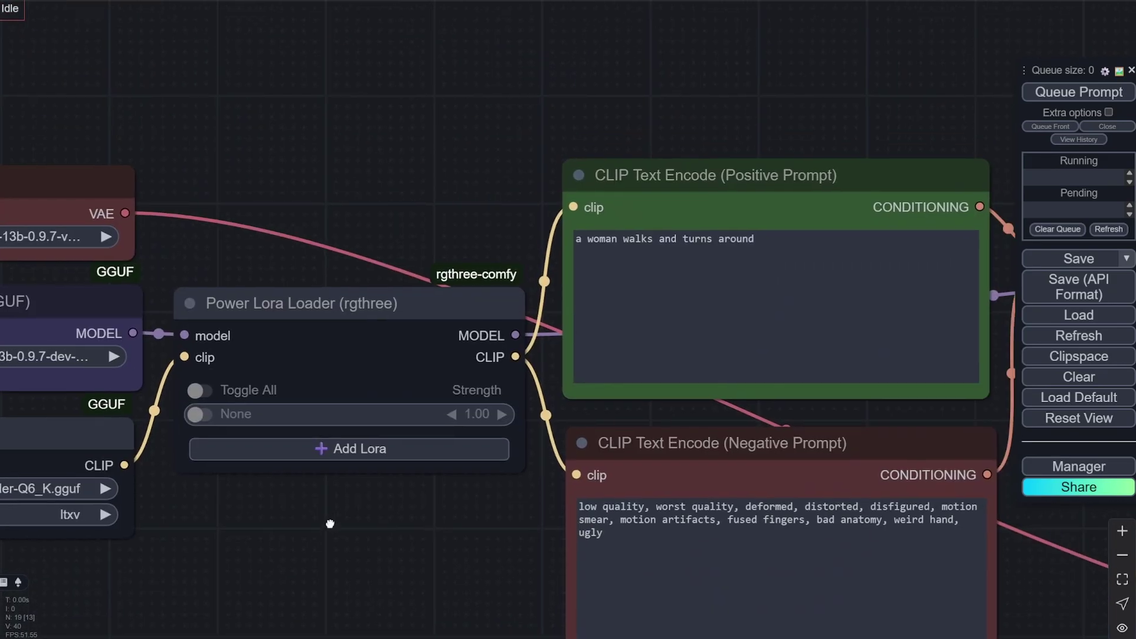
left_click_drag(361, 316, 357, 200)
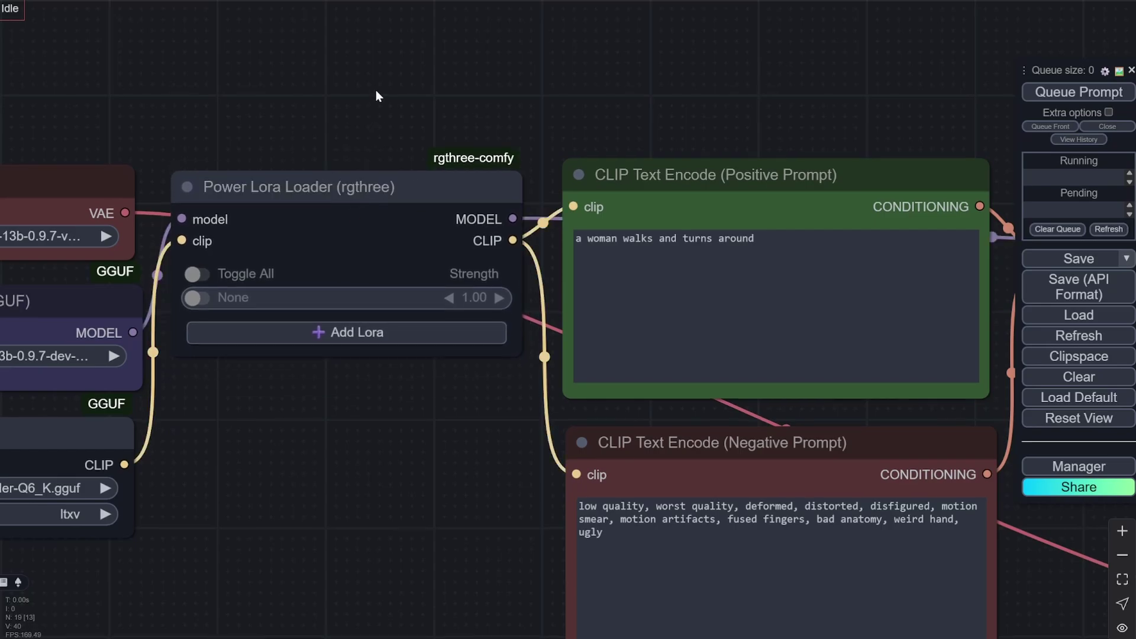
Move the Unet Loader (GGUF) node left in line with the CLIPLoader and widen it to show the full model file name.
scroll(548, 74, "down", 5)
scroll(12, 125, "up", 8)
scroll(112, 183, "down", 2)
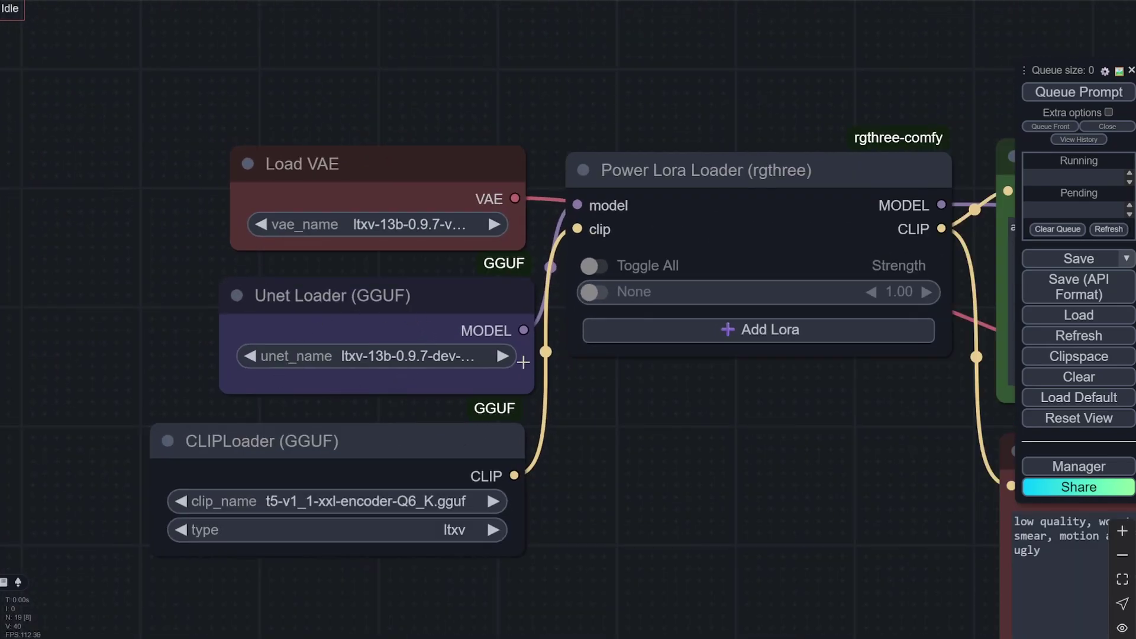
left_click_drag(326, 311, 258, 307)
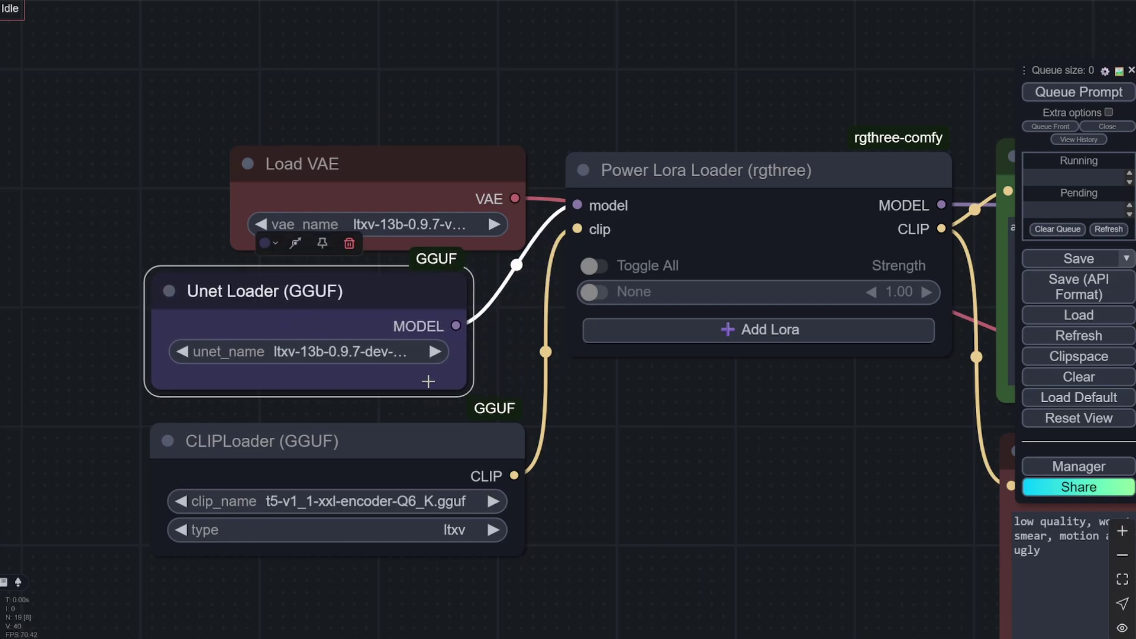
left_click_drag(464, 386, 600, 387)
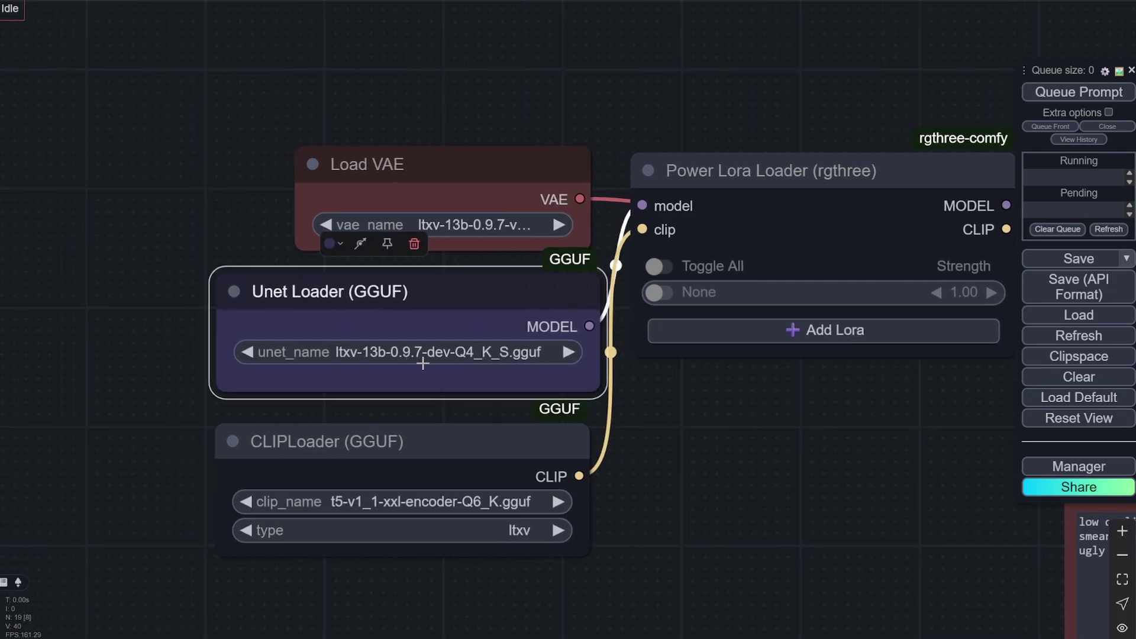
left_click(684, 434)
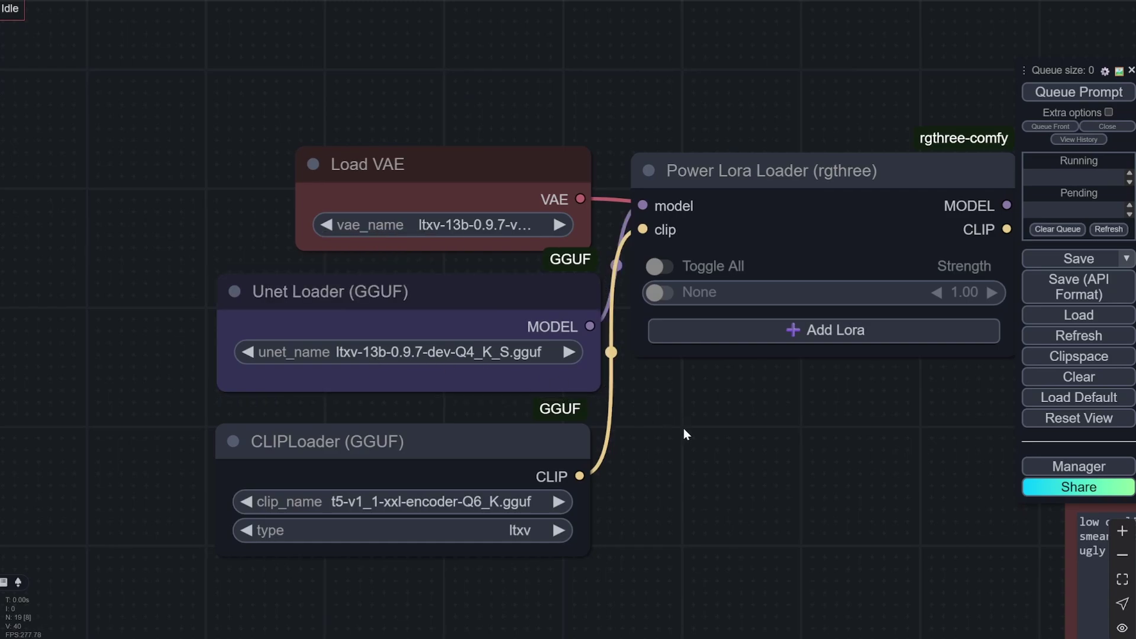
left_click_drag(695, 459, 553, 392)
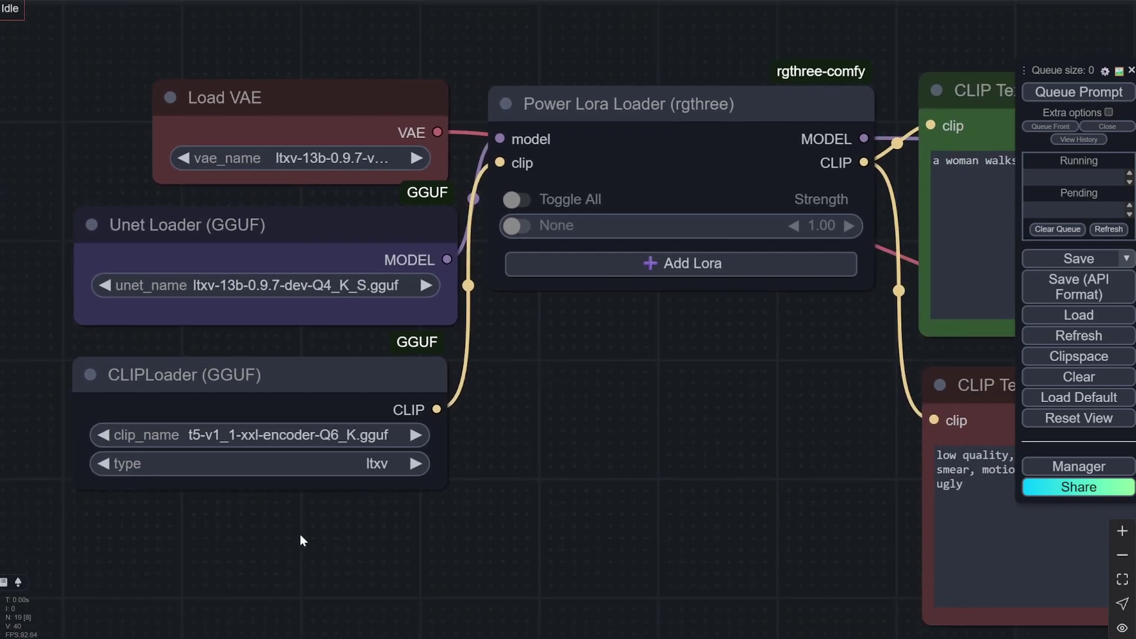
Review the available type options of the CLIPLoader (GGUF) node.
left_click_drag(300, 534, 302, 463)
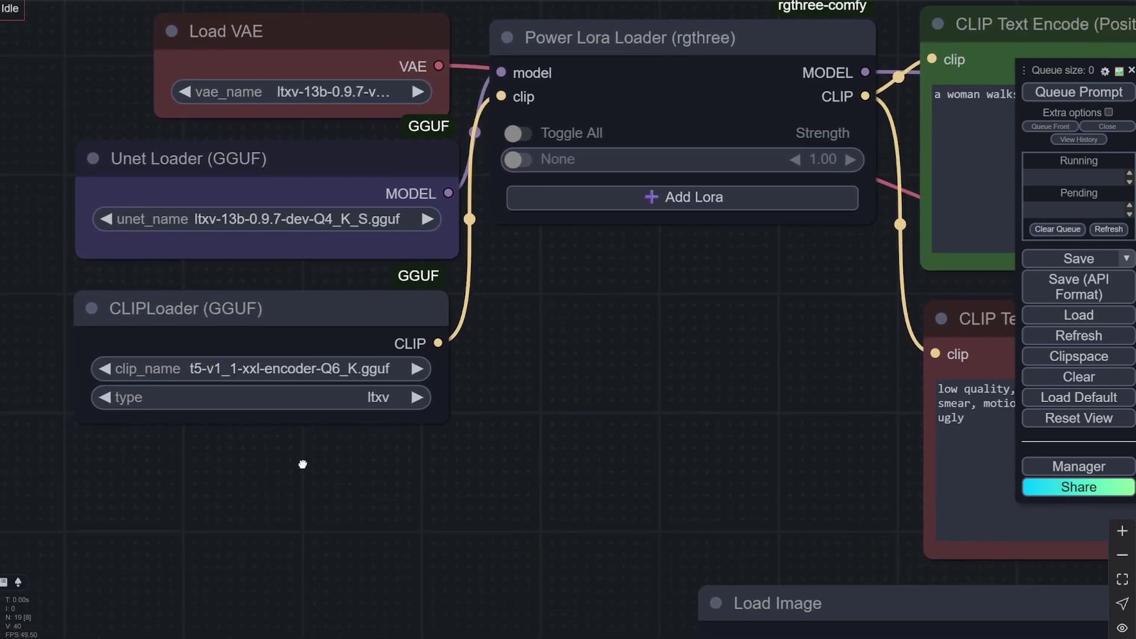
left_click(383, 398)
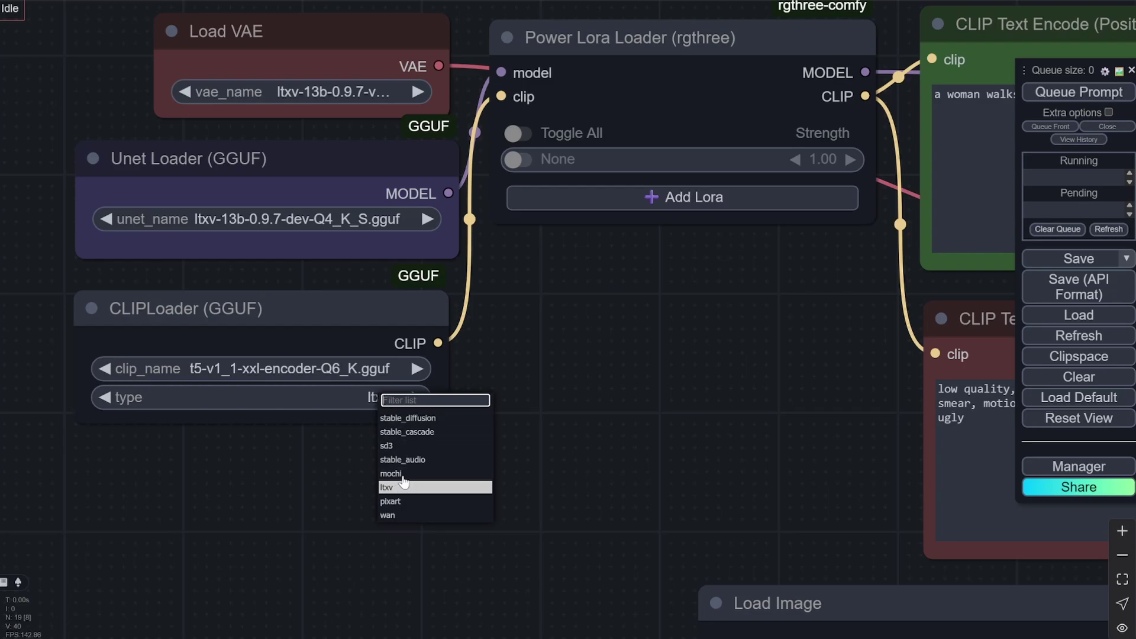
left_click(328, 474)
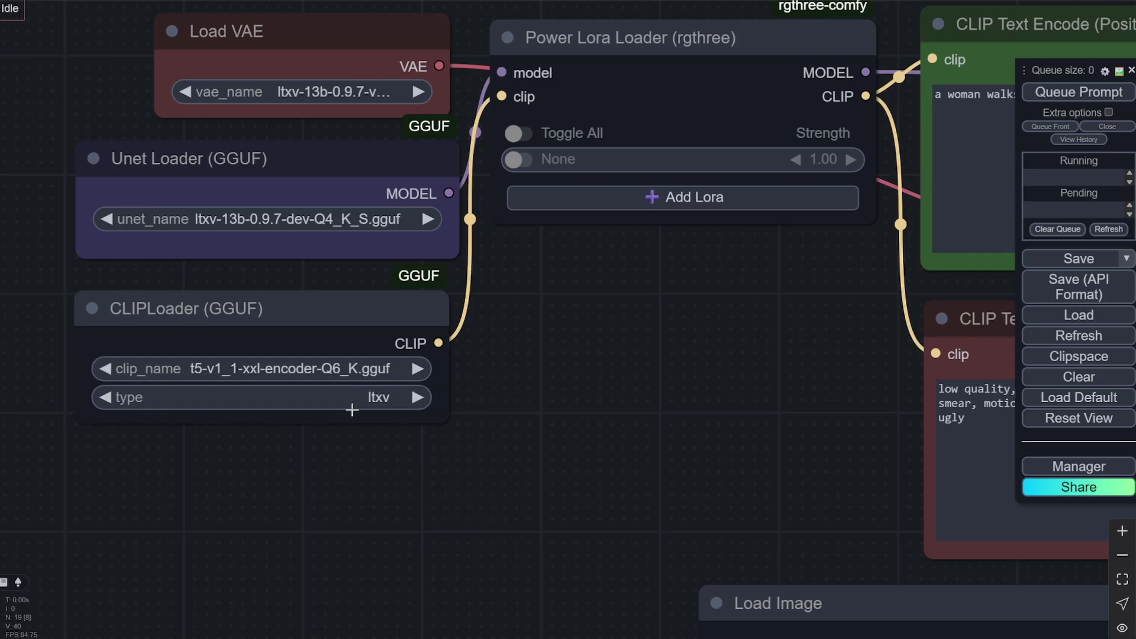
Move the Load VAE node left in line with the Unet Loader (GGUF) and widen it to match.
scroll(314, 473, "down", 3)
left_click_drag(528, 381, 493, 423)
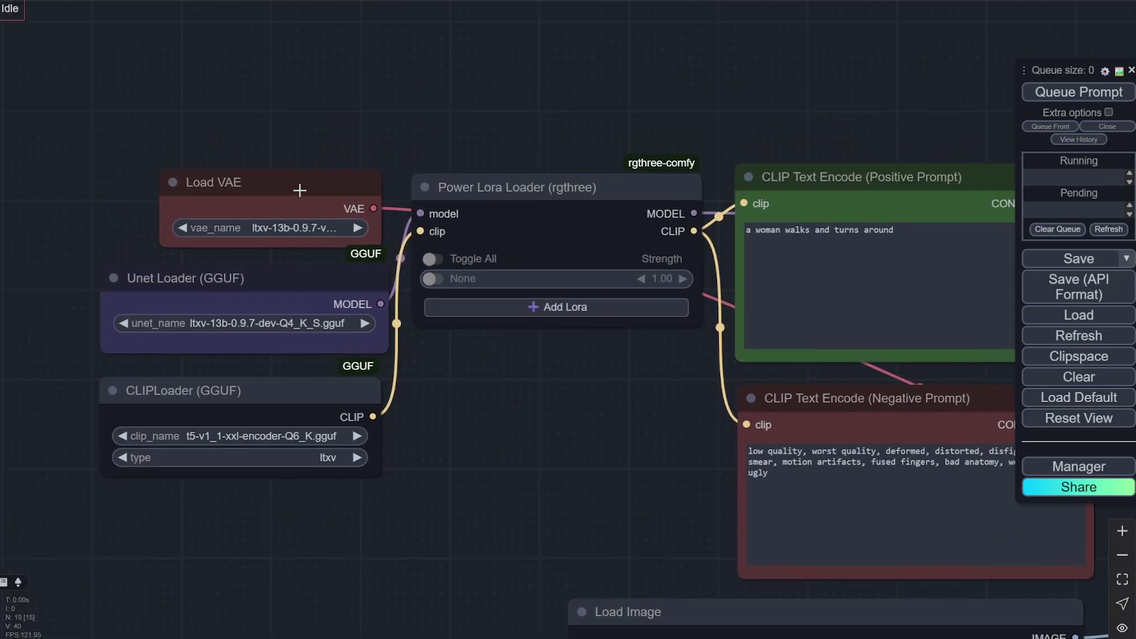
left_click_drag(300, 190, 241, 185)
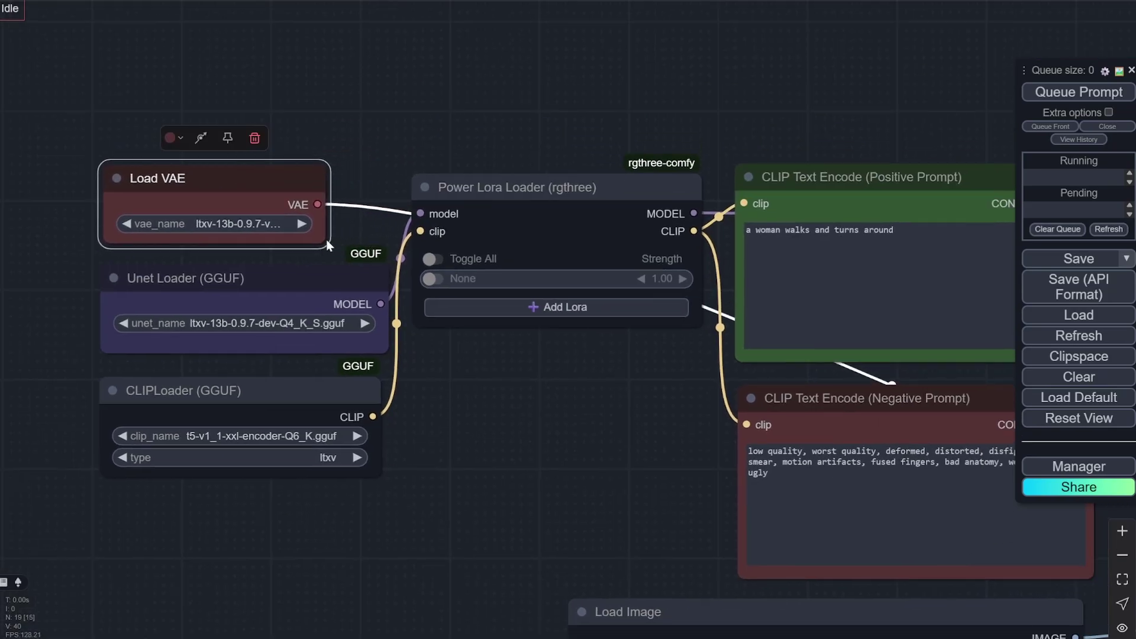
left_click(300, 163)
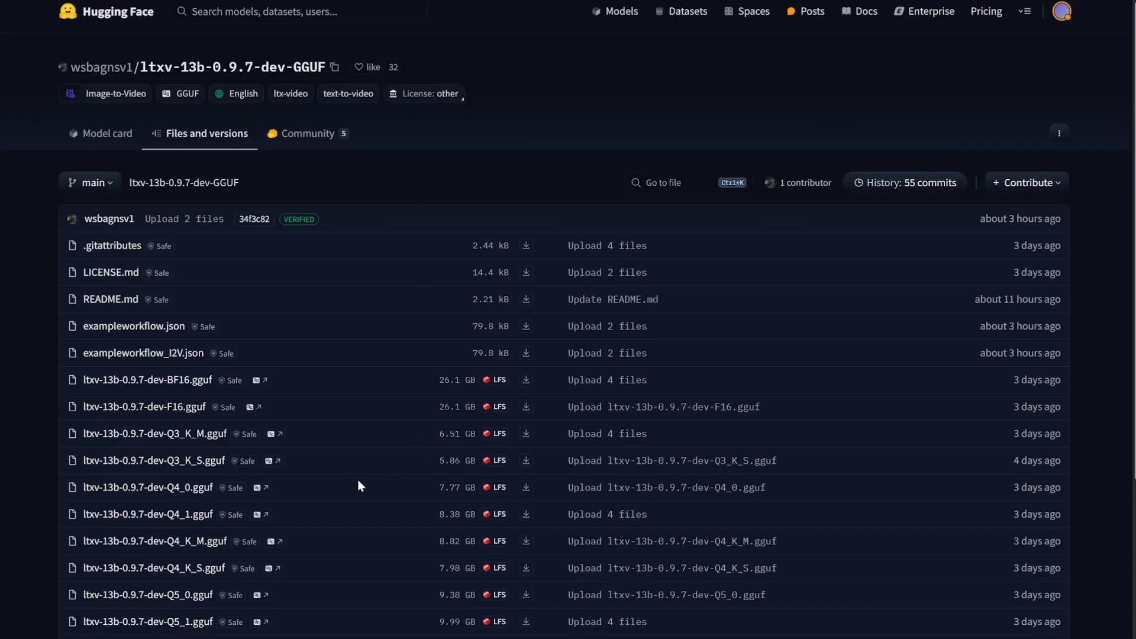
Check the file list of the ltxv-13b-0.9.7-dev-GGUF repository on Hugging Face, and return to the ComfyUI workflow.
scroll(355, 484, "down", 4)
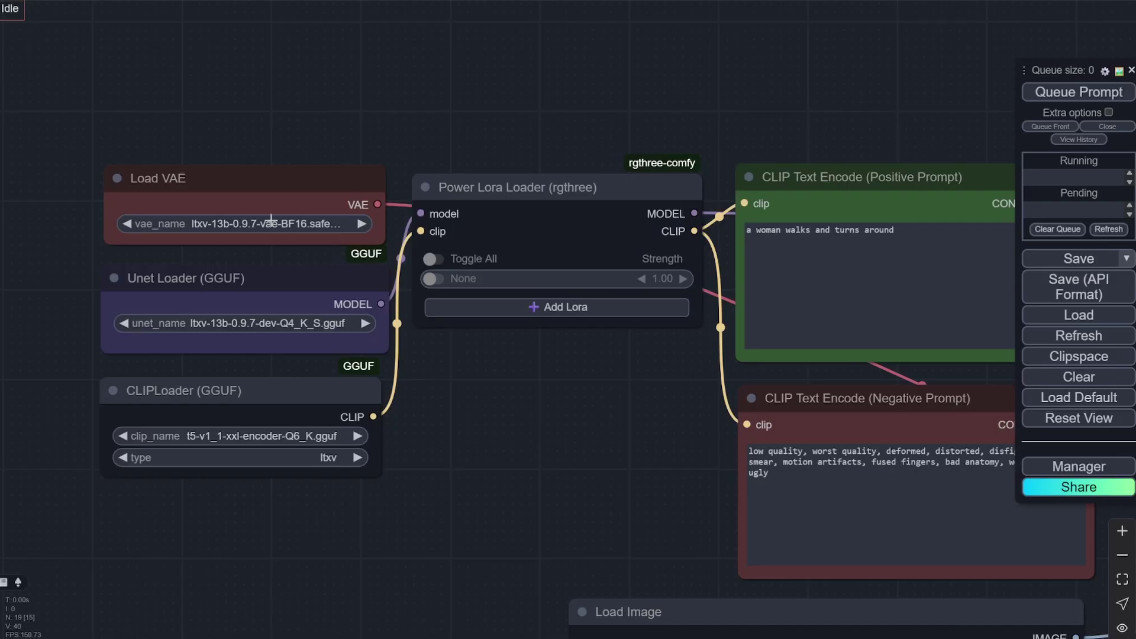
scroll(555, 507, "down", 4)
scroll(562, 417, "up", 4)
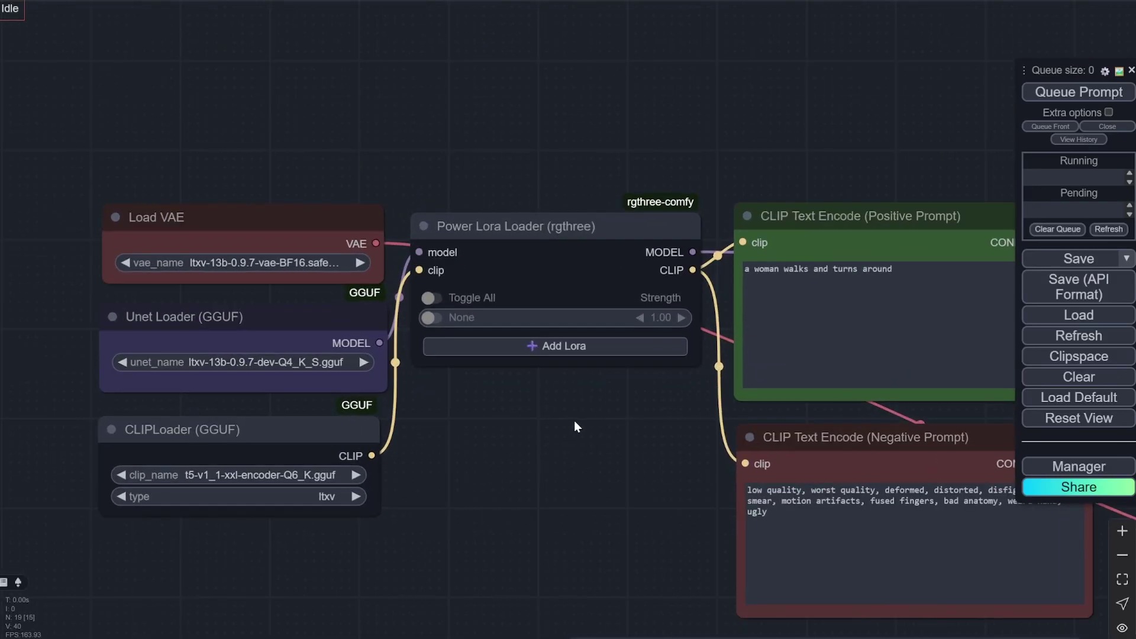
Examine the Power Lora Loader, the positive and negative prompt nodes, and the Load Image node.
left_click_drag(573, 420, 295, 390)
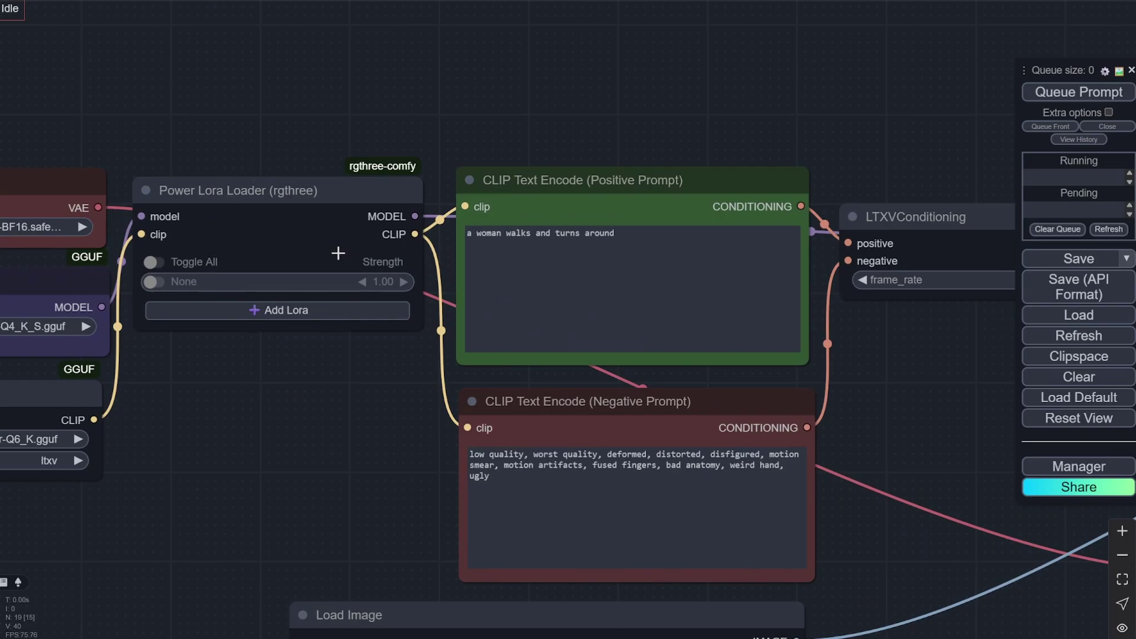
scroll(265, 414, "down", 6)
scroll(657, 425, "up", 6)
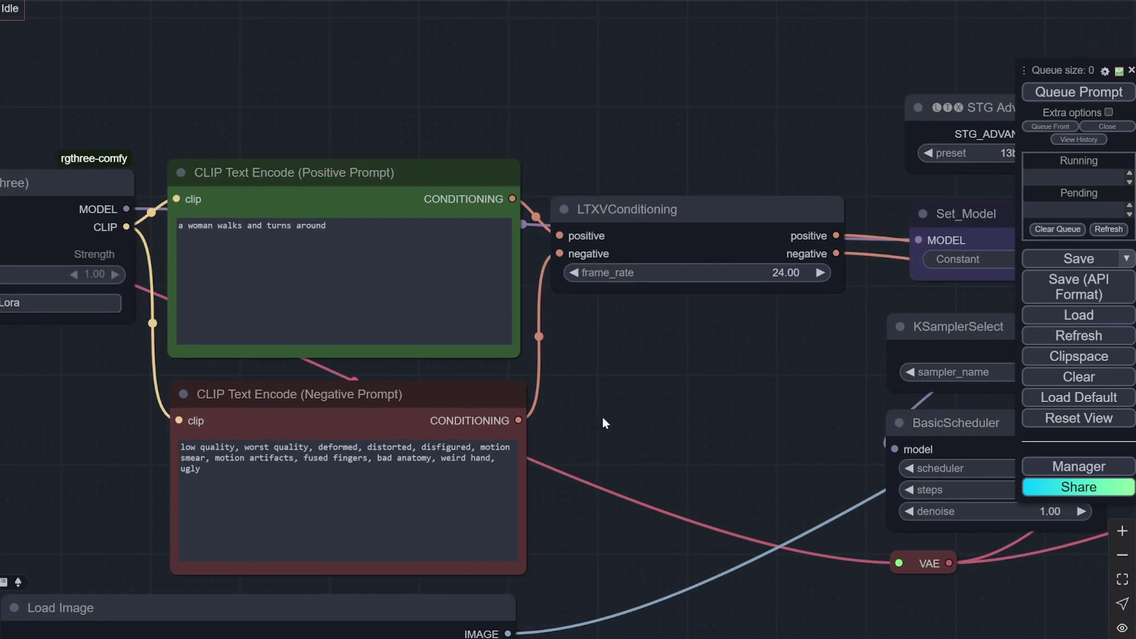
left_click(419, 404)
left_click(649, 354)
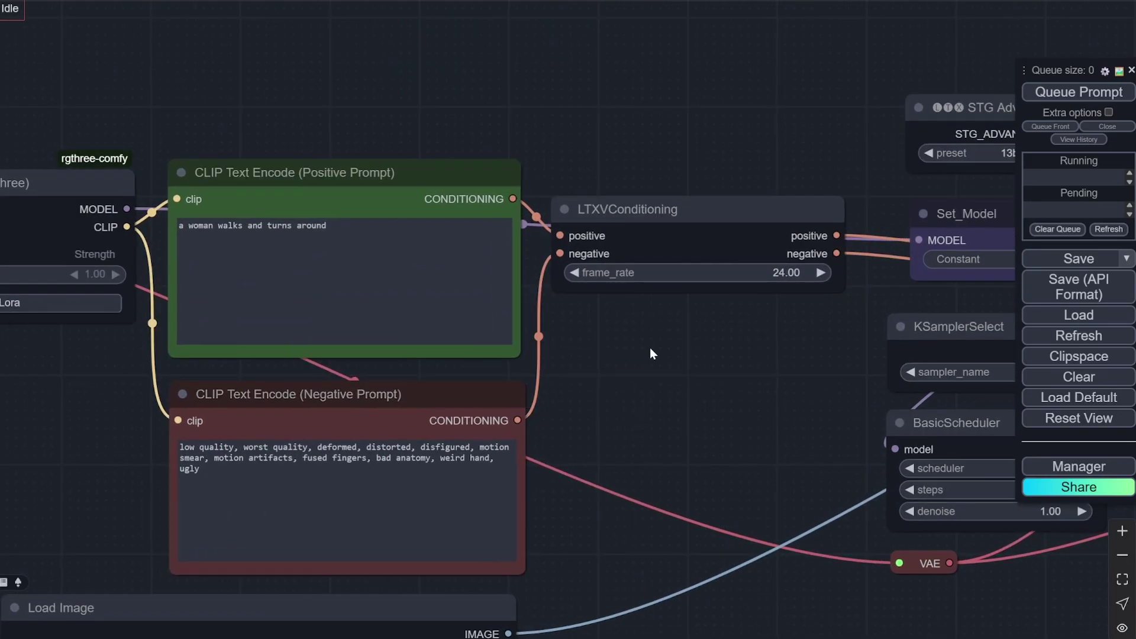
scroll(387, 126, "down", 7)
left_click_drag(478, 459, 597, 296)
scroll(484, 280, "up", 2)
scroll(597, 296, "up", 3)
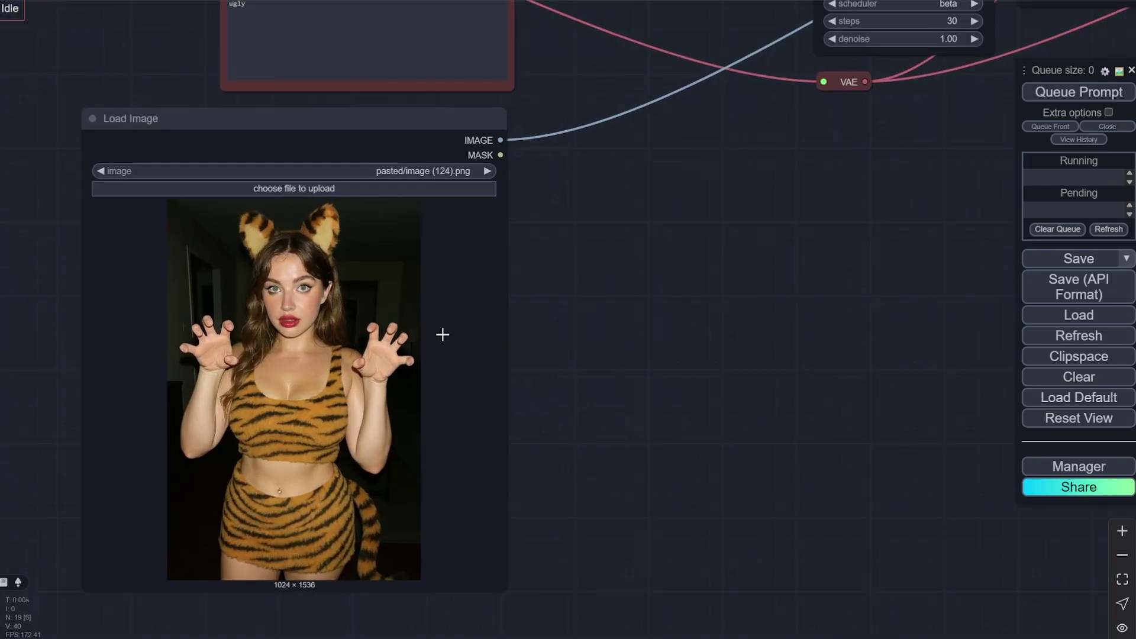
Examine the noise, sampler, scheduler and STG guider nodes feeding the LTXV Base Sampler.
scroll(441, 335, "down", 6)
left_click_drag(714, 292, 479, 444)
scroll(562, 381, "up", 3)
left_click_drag(644, 344, 531, 393)
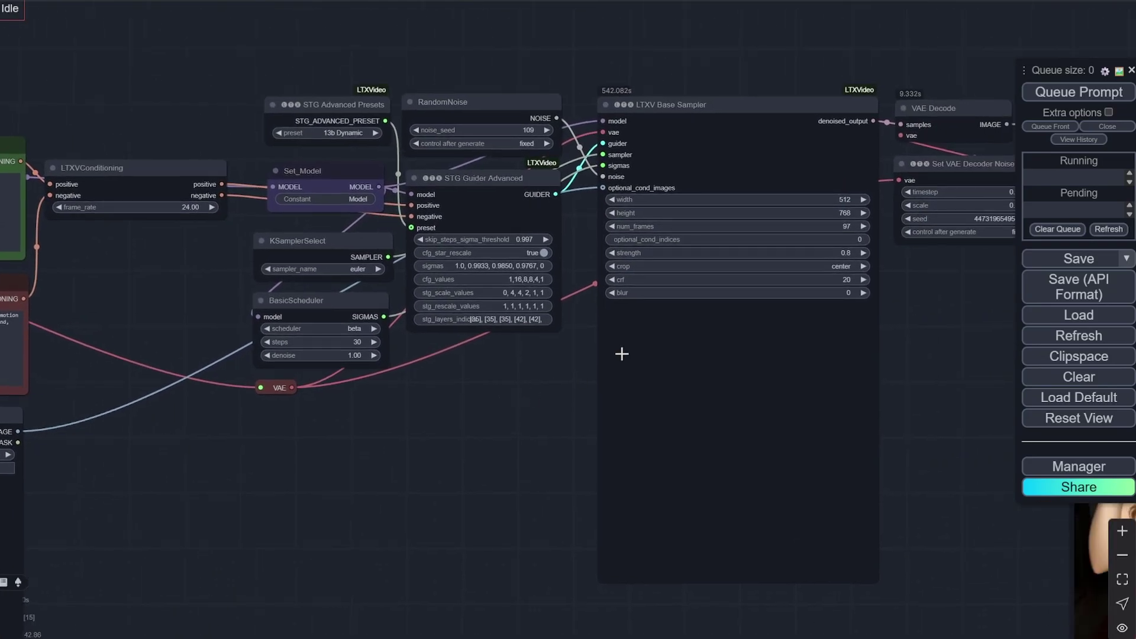
scroll(604, 346, "up", 4)
left_click_drag(518, 354, 502, 430)
scroll(503, 430, "down", 1)
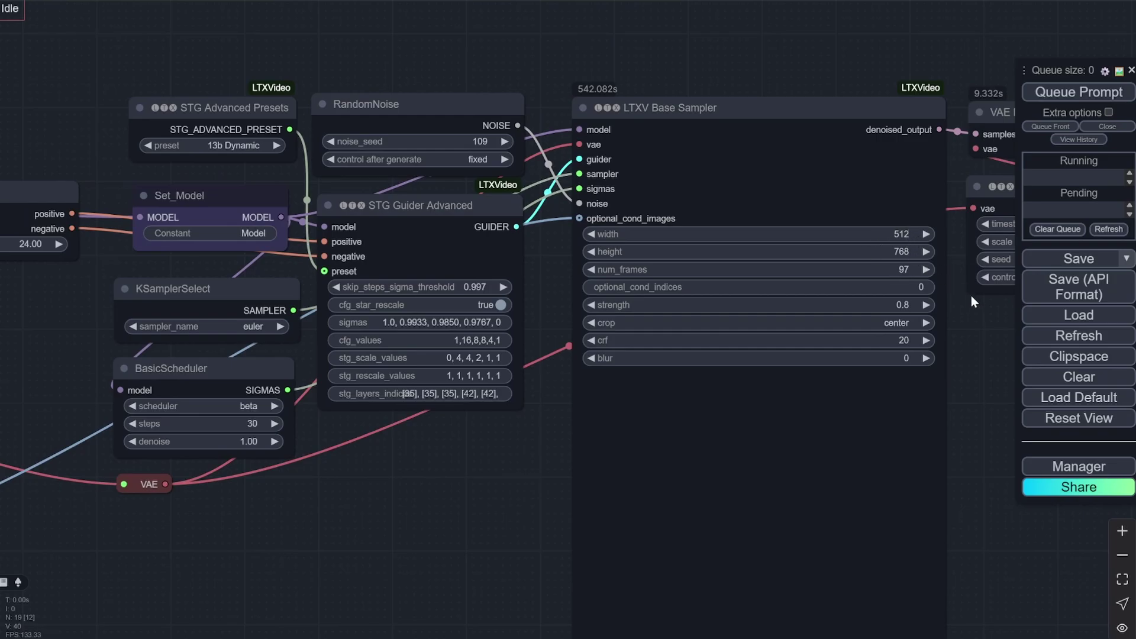
Review the LTXV Base Sampler's settings and its available crop options.
scroll(971, 295, "up", 2)
left_click_drag(344, 522, 576, 426)
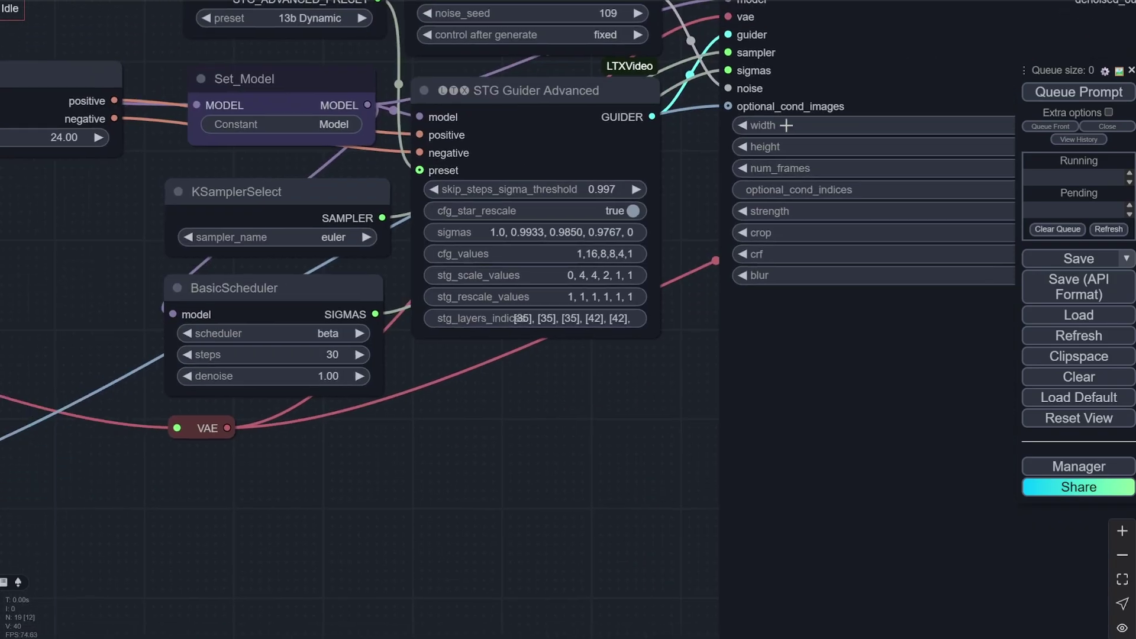
left_click_drag(648, 387, 461, 439)
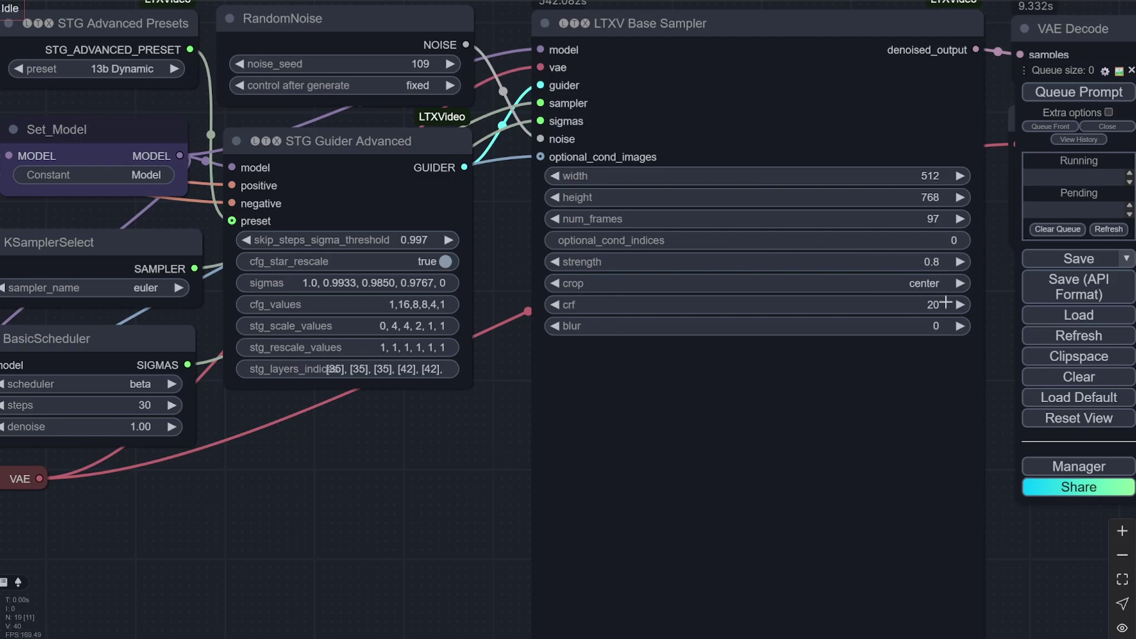
left_click(929, 285)
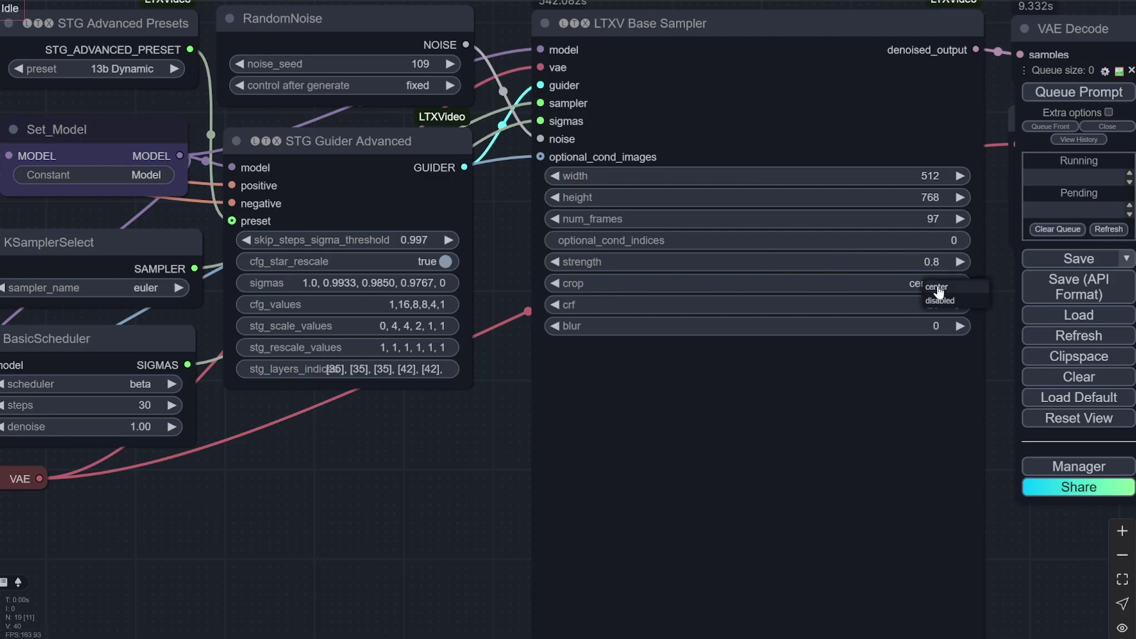
scroll(460, 446, "down", 5)
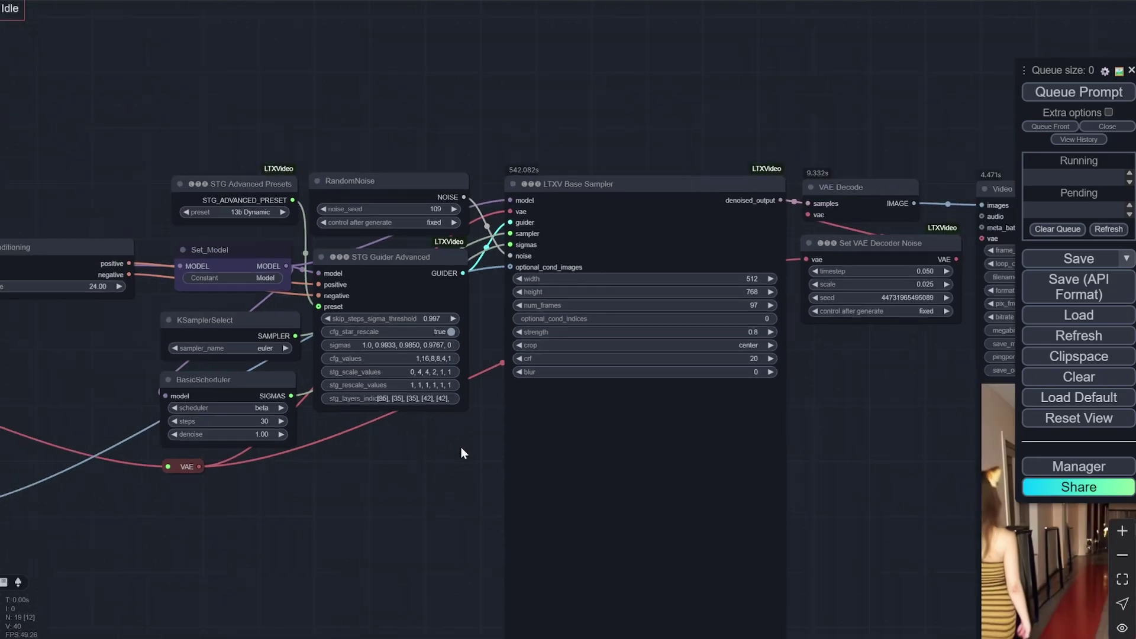
Compare the source picture in the Load Image node with the generated video in the Video Combine node.
left_click_drag(441, 473, 656, 313)
scroll(657, 313, "up", 1)
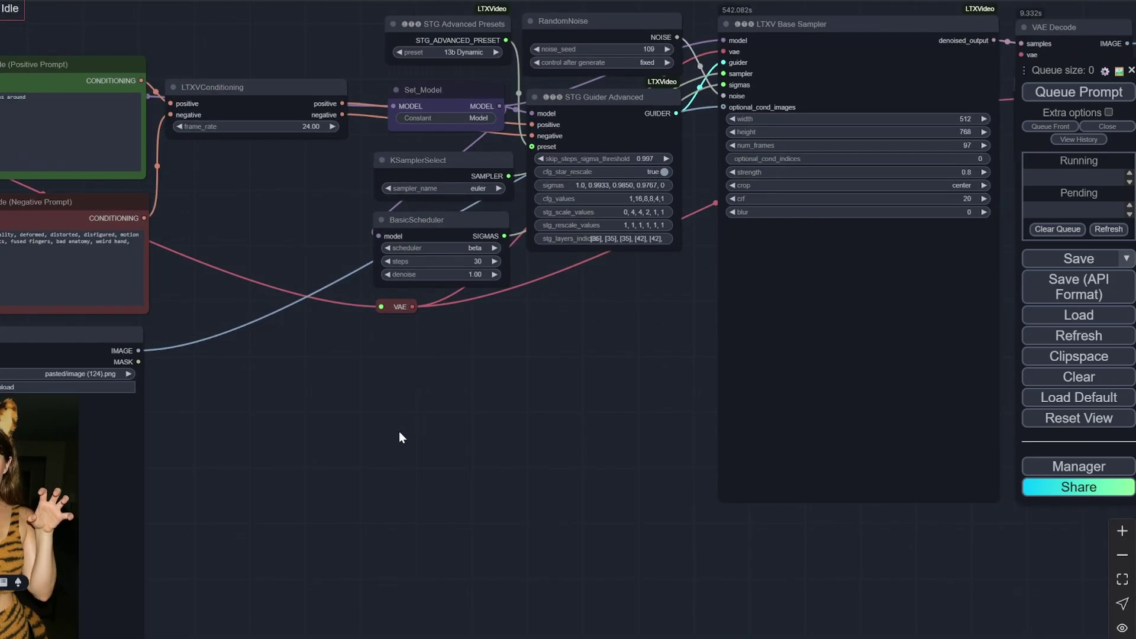
left_click_drag(399, 431, 645, 324)
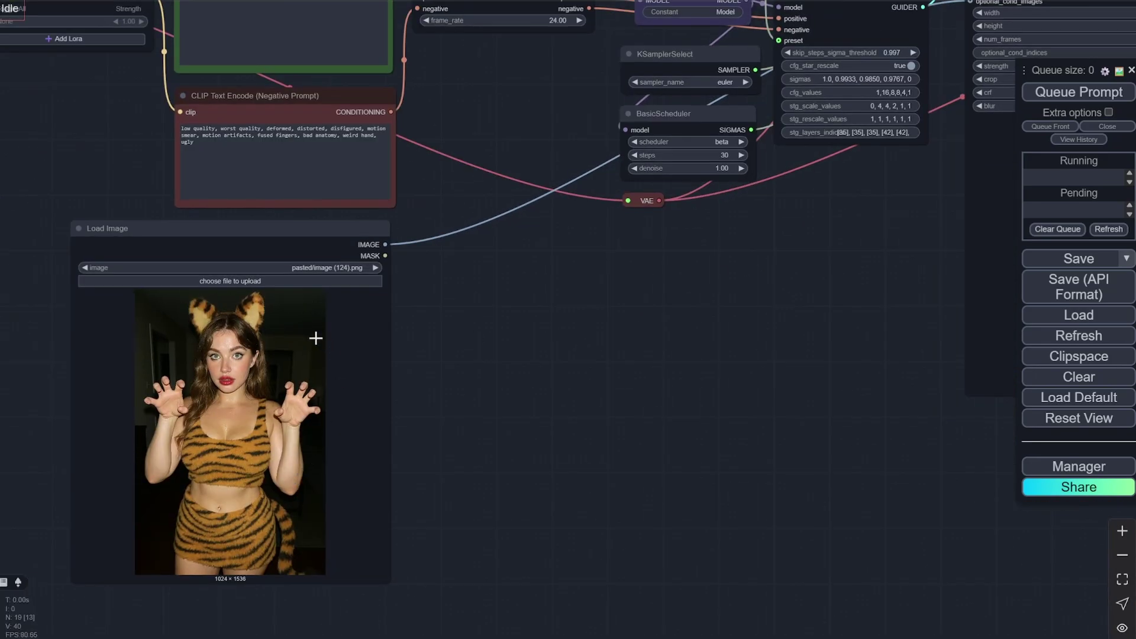
left_click_drag(822, 283, 282, 401)
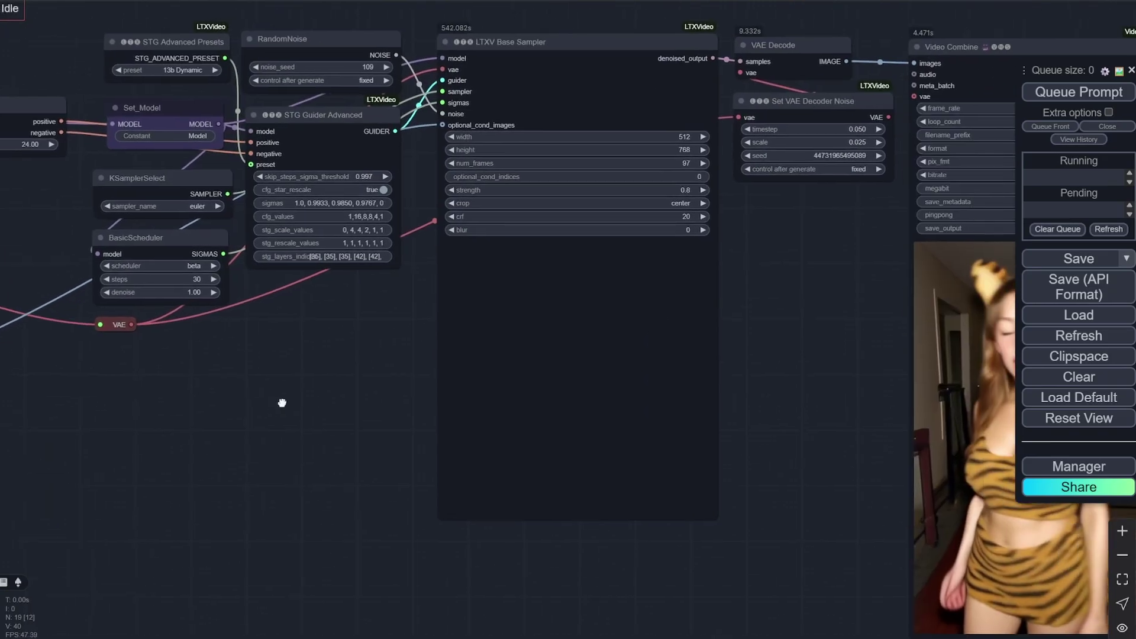
scroll(764, 256, "up", 1)
scroll(769, 258, "down", 6)
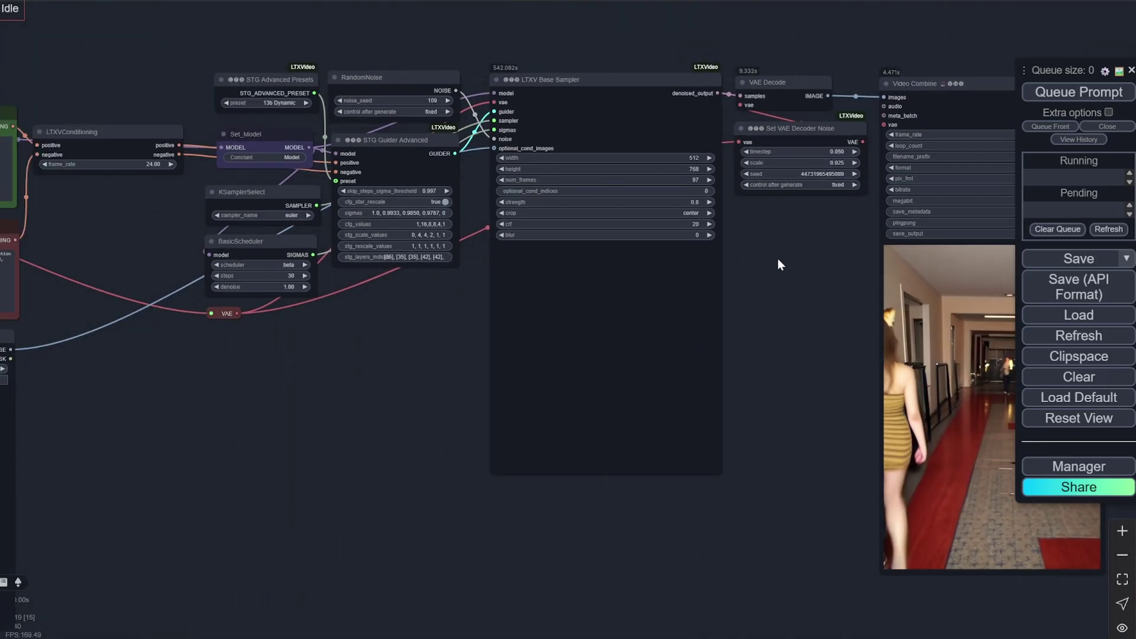
left_click_drag(287, 385, 566, 339)
scroll(381, 384, "up", 2)
scroll(382, 385, "up", 6)
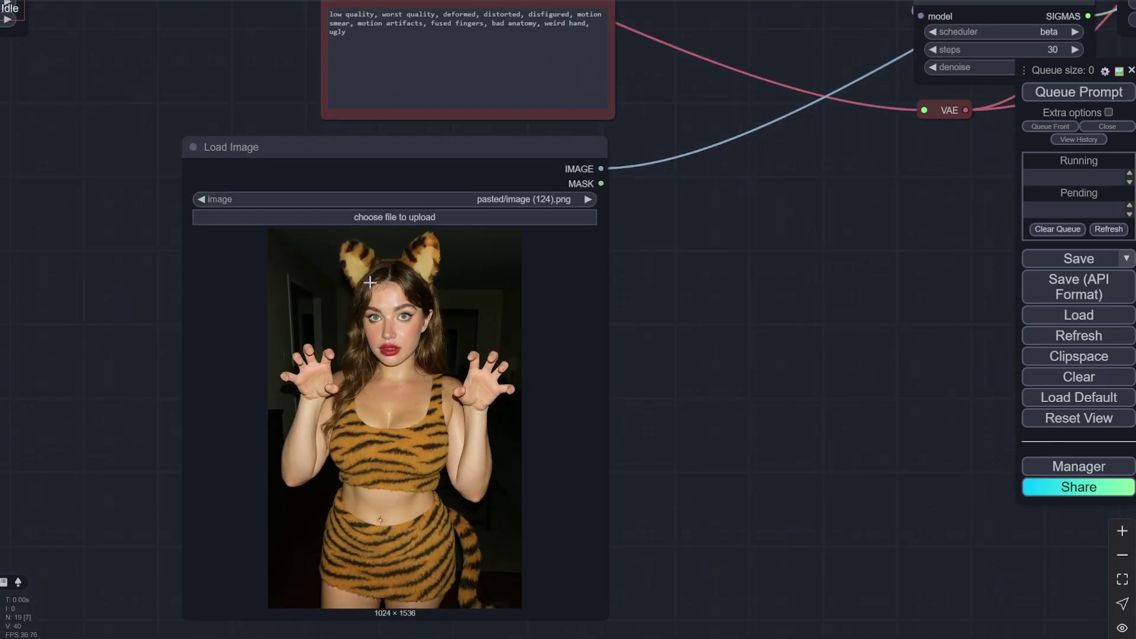
scroll(680, 381, "down", 6)
left_click_drag(844, 311, 312, 335)
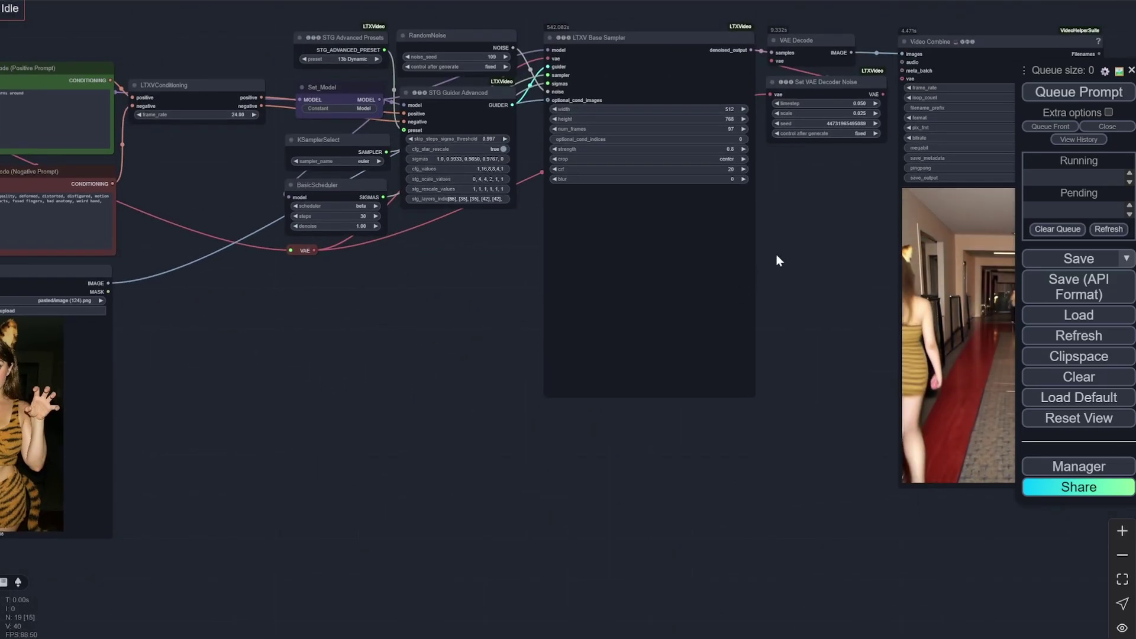
scroll(842, 220, "up", 1)
scroll(841, 213, "up", 2)
scroll(842, 213, "down", 3)
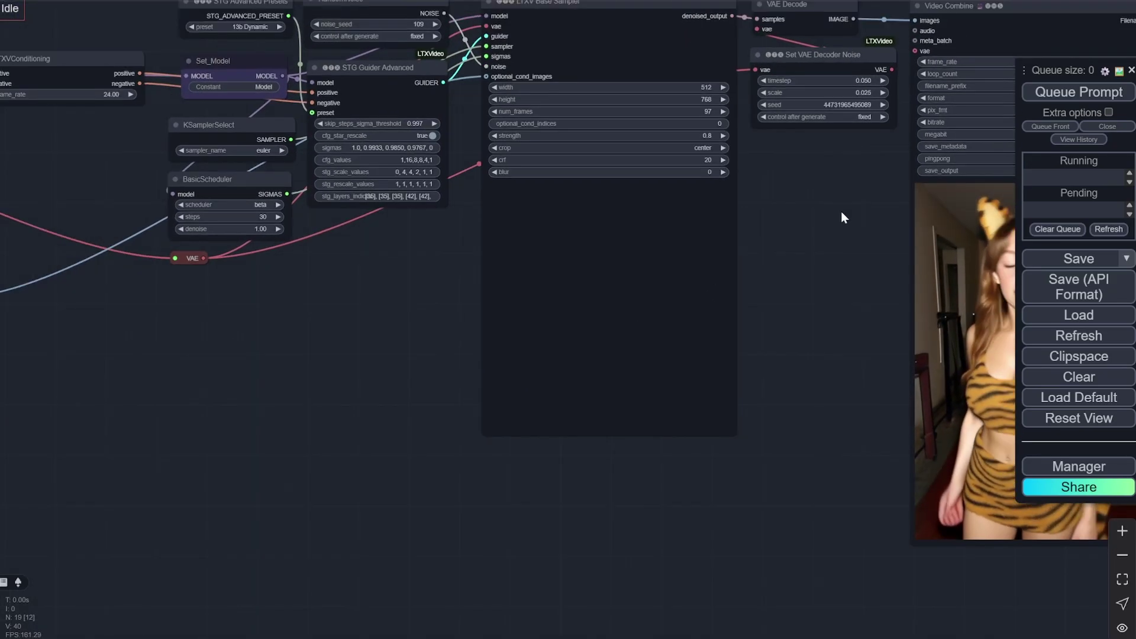
left_click_drag(725, 214, 503, 207)
left_click_drag(614, 198, 870, 225)
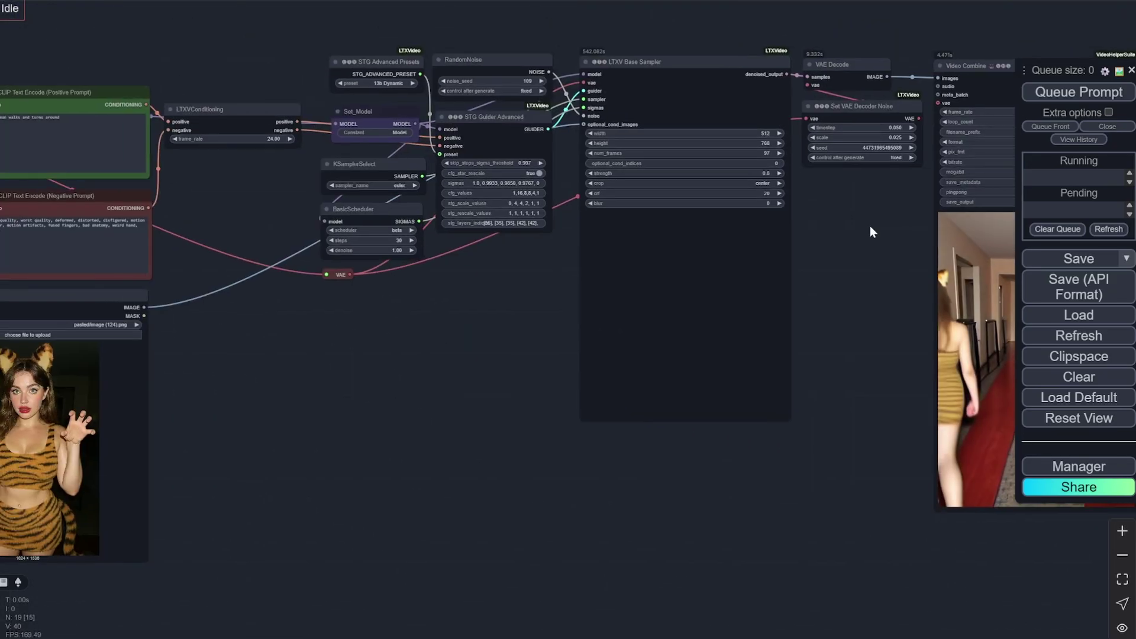
Inspect the strength, crop, crf and blur settings of the LTXV Base Sampler up close.
scroll(818, 204, "up", 7)
scroll(771, 212, "up", 1)
scroll(771, 212, "up", 1)
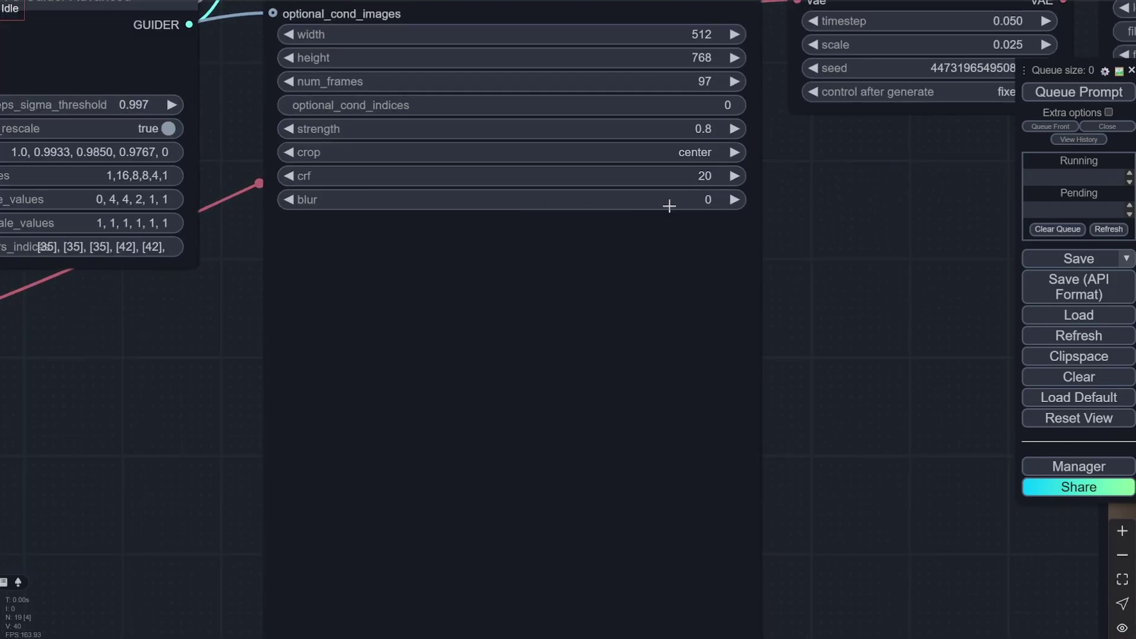
scroll(796, 218, "down", 1)
left_click_drag(806, 231, 867, 374)
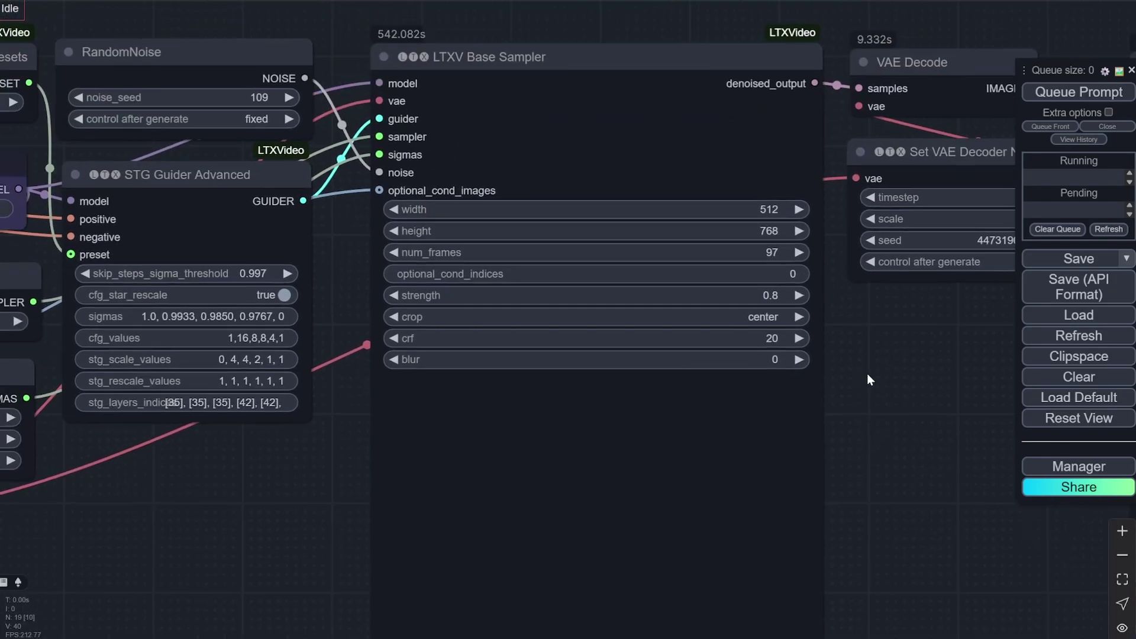
Examine the LTXVConditioning frame rate and the KSamplerSelect and BasicScheduler settings.
left_click_drag(310, 521, 652, 513)
left_click_drag(485, 501, 728, 493)
scroll(729, 493, "down", 4)
left_click_drag(421, 594, 601, 559)
scroll(505, 428, "up", 6)
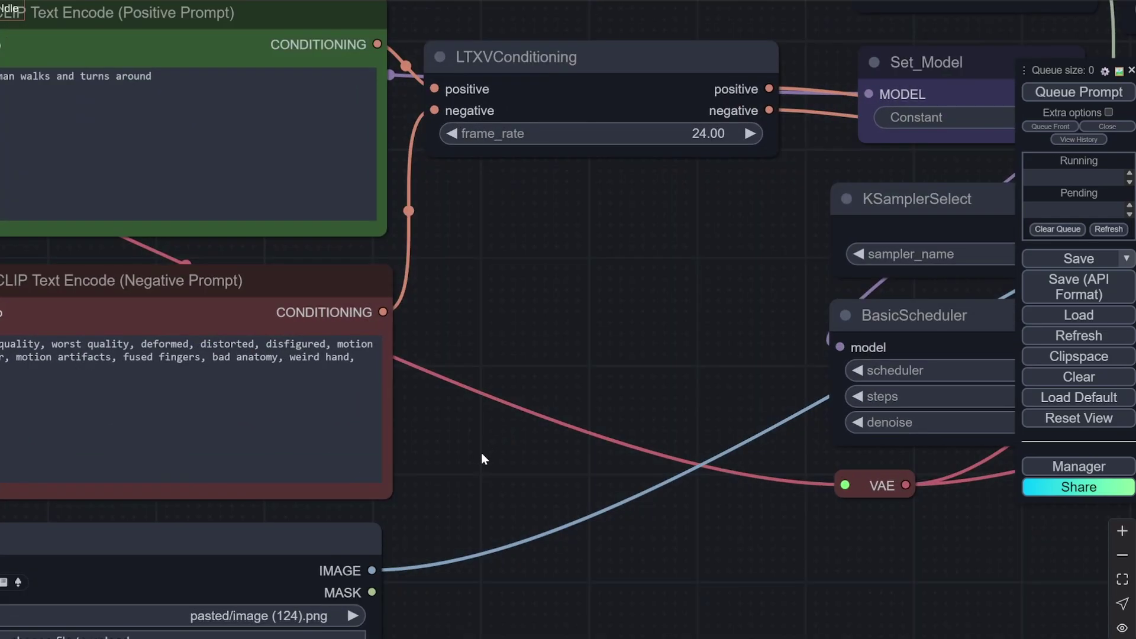
left_click_drag(481, 453, 610, 436)
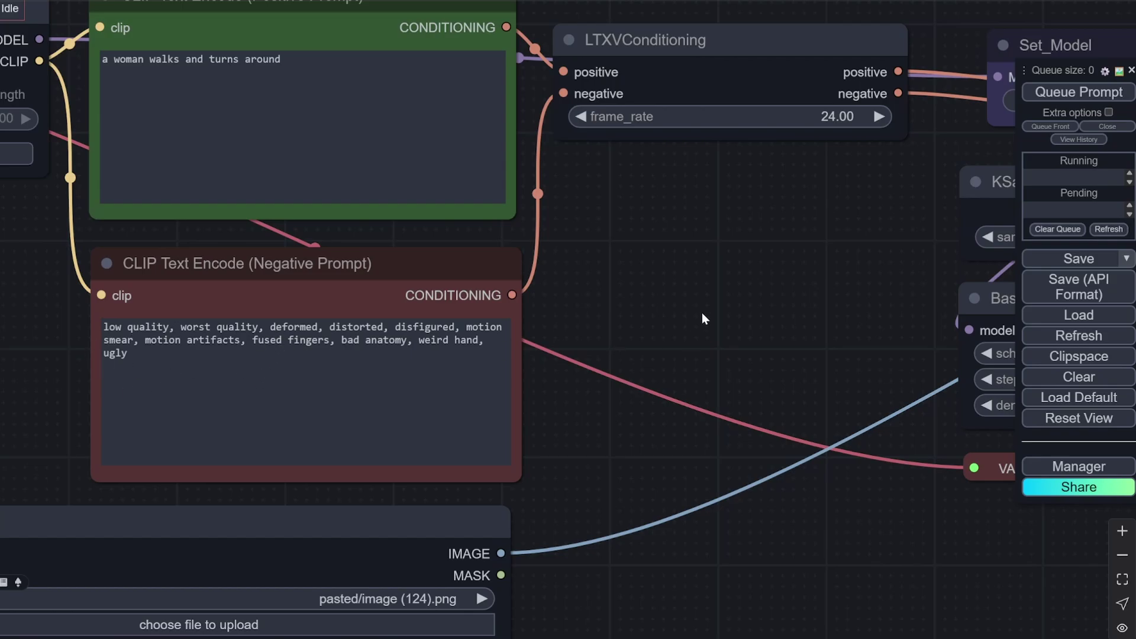
left_click_drag(697, 306, 428, 329)
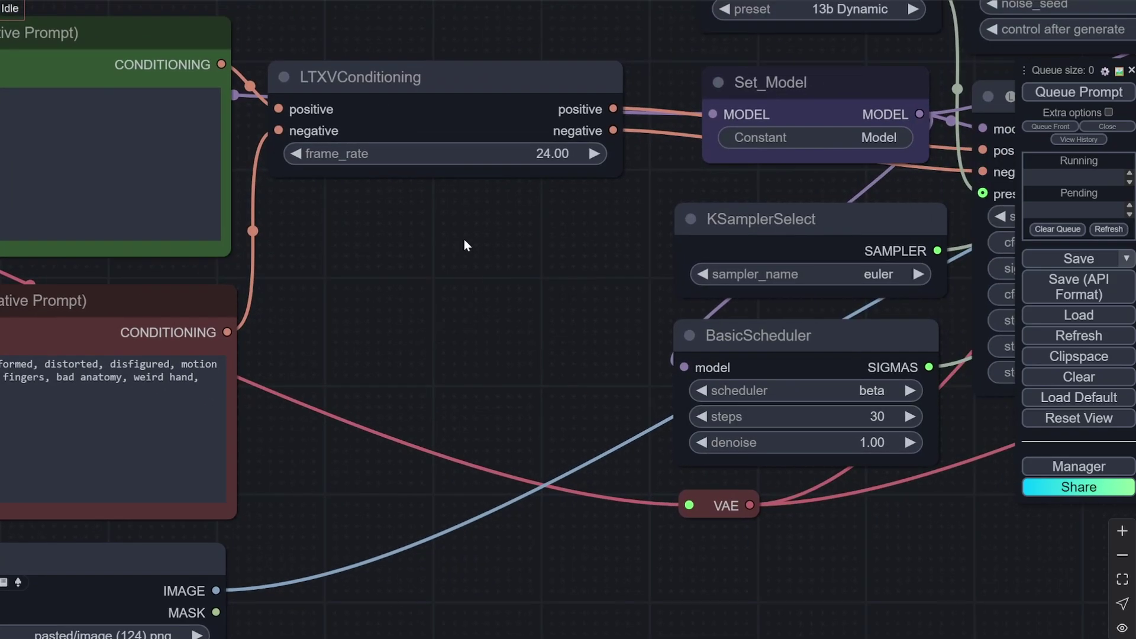
scroll(453, 221, "up", 1)
scroll(453, 221, "down", 1)
left_click_drag(547, 220, 492, 244)
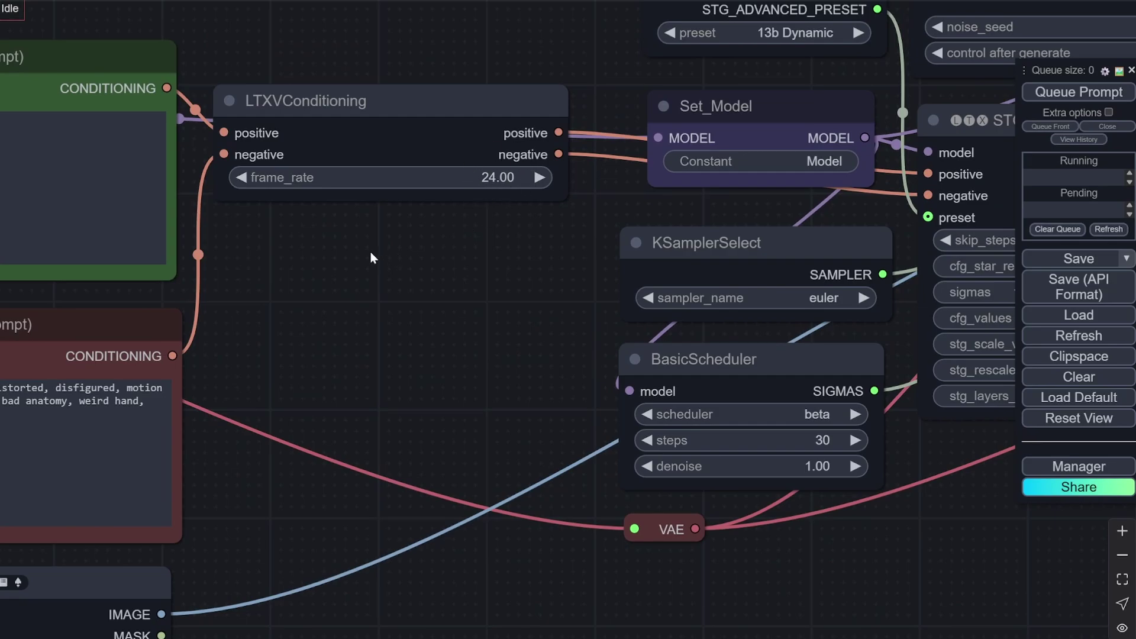
Move the Set_Model node slightly left above the KSamplerSelect node.
scroll(409, 261, "down", 2)
scroll(497, 274, "right", 5)
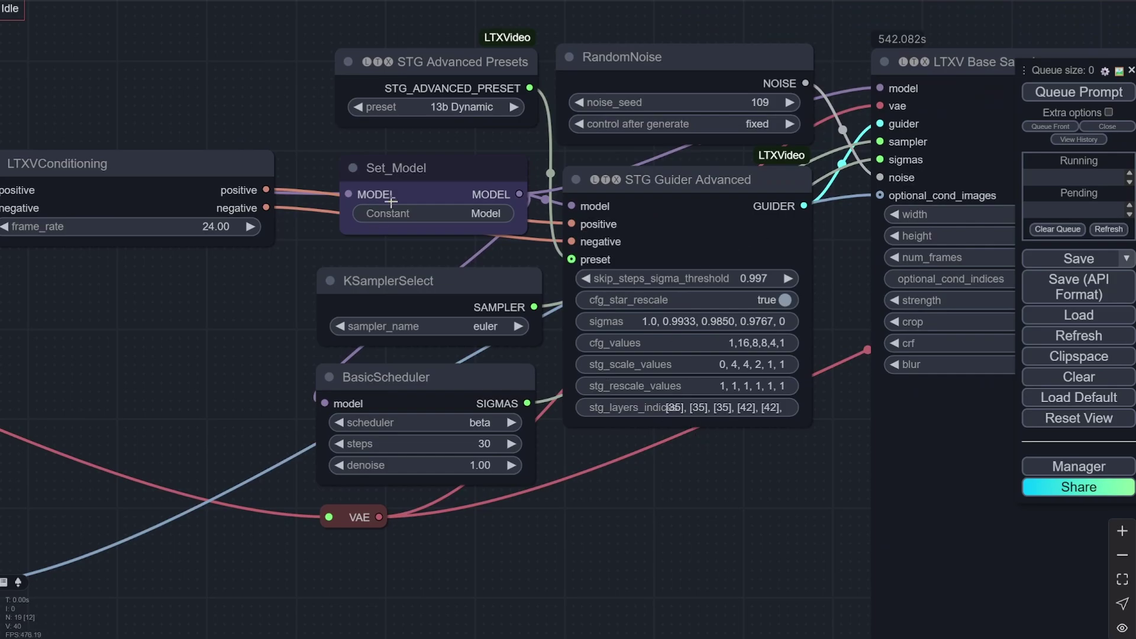
left_click_drag(479, 172, 466, 173)
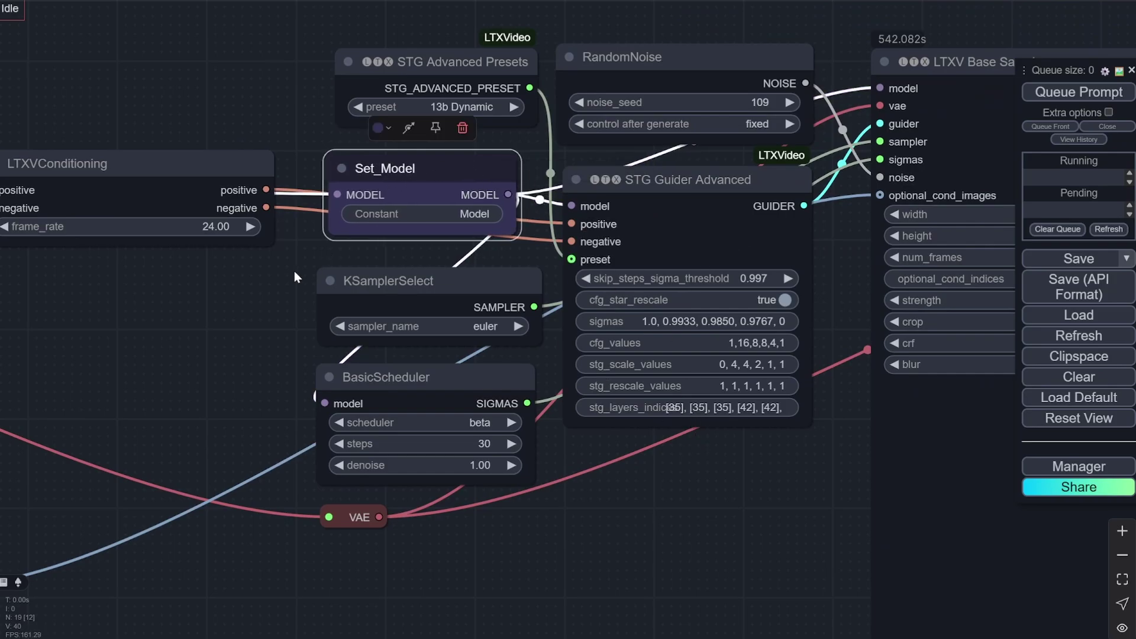
Trace the model link from the Power Lora Loader to the Set_Model node and nudge Set_Model slightly right.
left_click_drag(171, 342, 616, 296)
scroll(616, 296, "down", 6)
left_click_drag(149, 327, 261, 300)
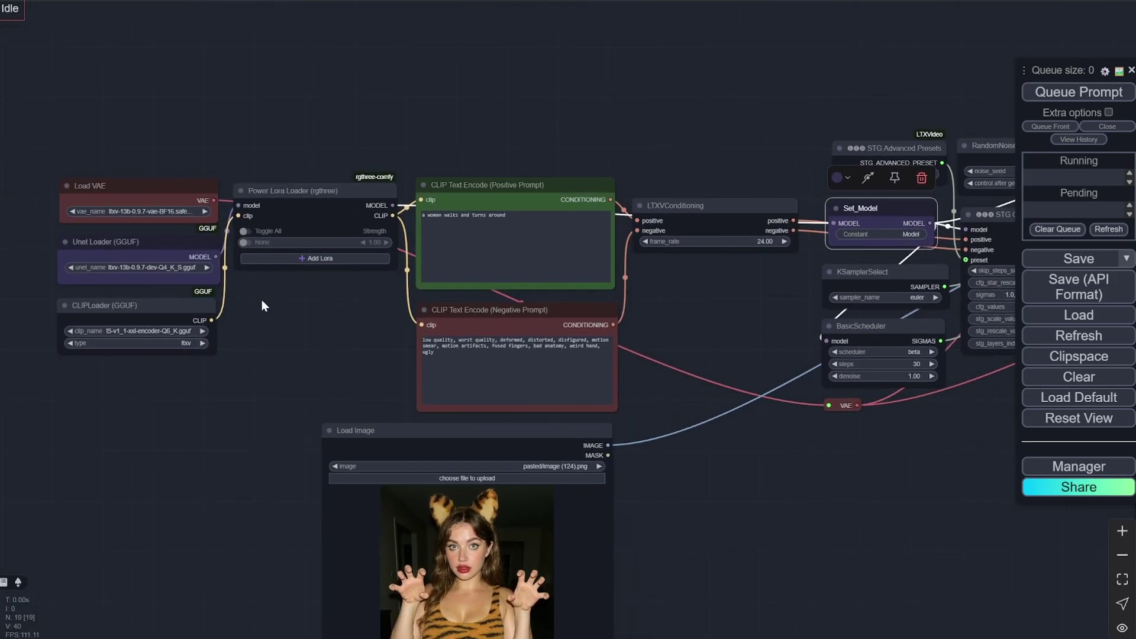
scroll(262, 298, "up", 4)
left_click_drag(365, 311, 146, 342)
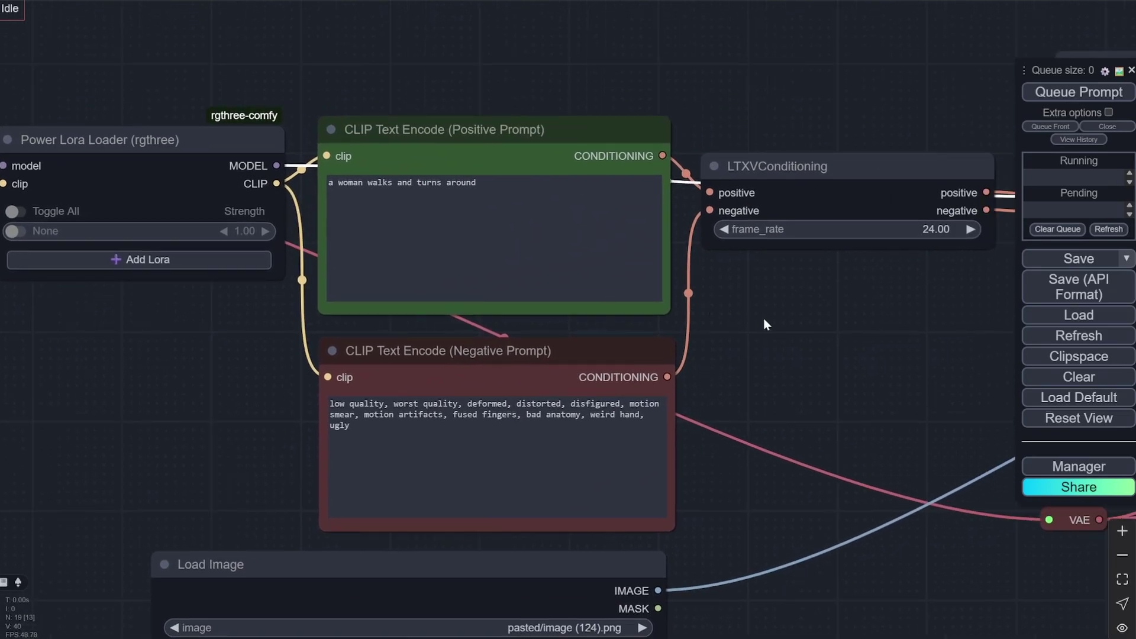
left_click_drag(764, 321, 405, 319)
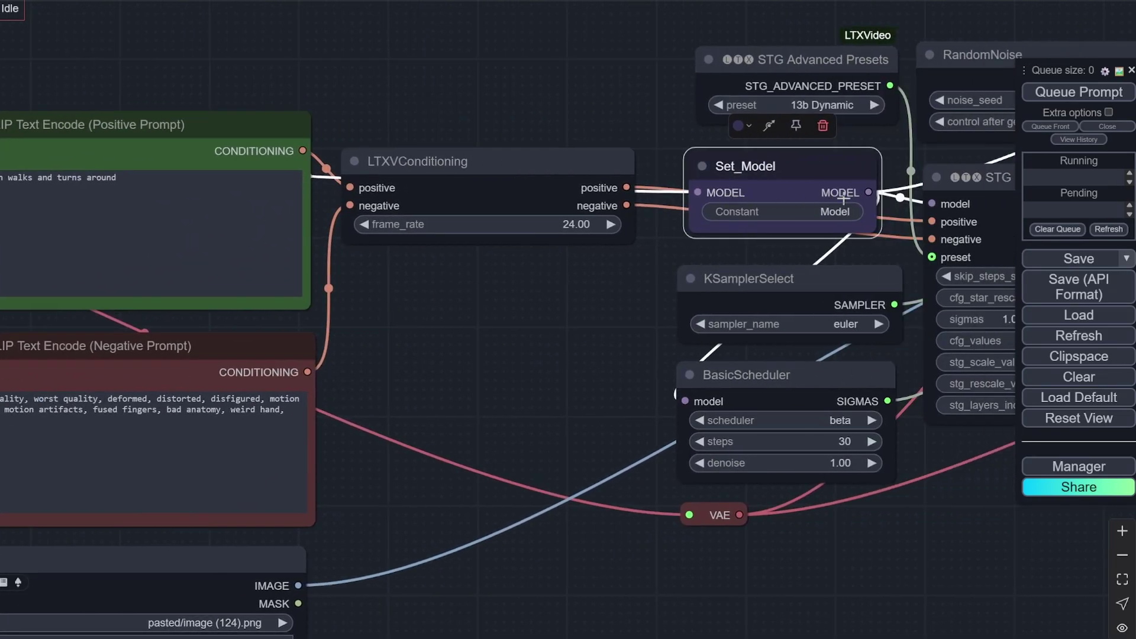
mouse_move(852, 175)
left_mouse_down()
mouse_move(808, 157)
mouse_move(843, 172)
left_mouse_up()
left_click_drag(760, 173, 773, 177)
left_click_drag(660, 319, 463, 346)
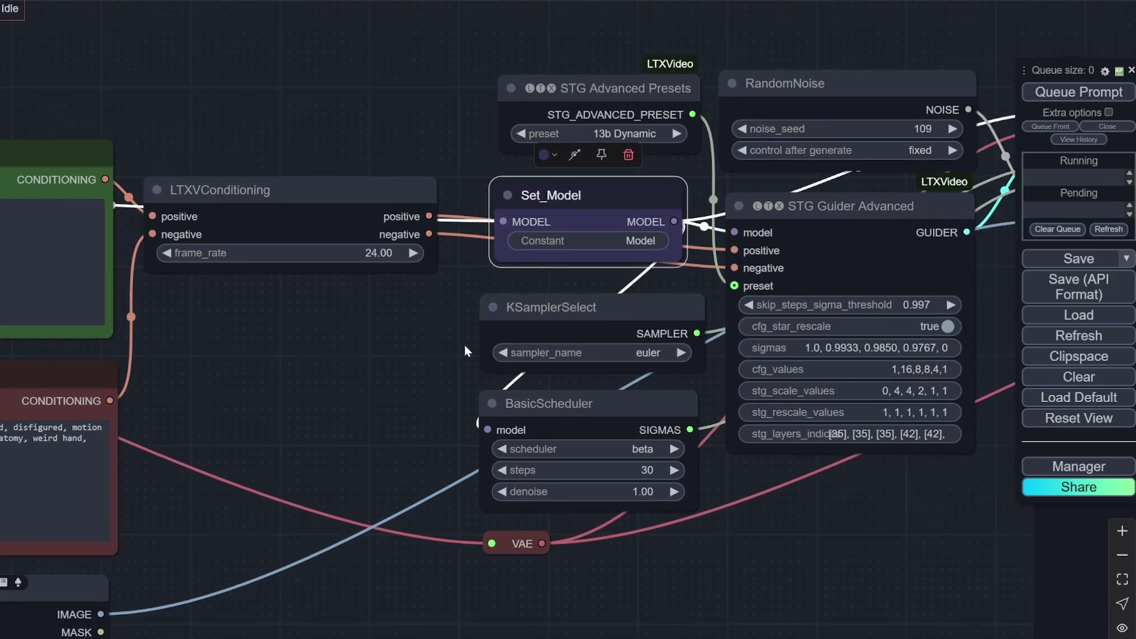
Examine the scheduler, steps and denoise settings of the BasicScheduler node.
scroll(643, 399, "up", 2)
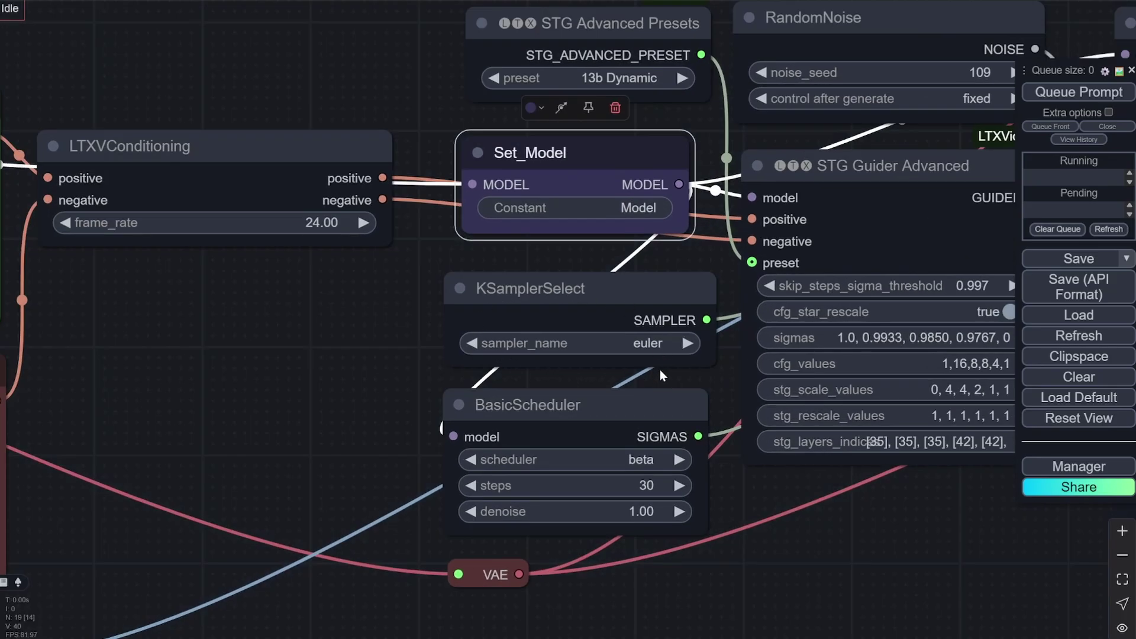
left_click_drag(711, 493, 642, 409)
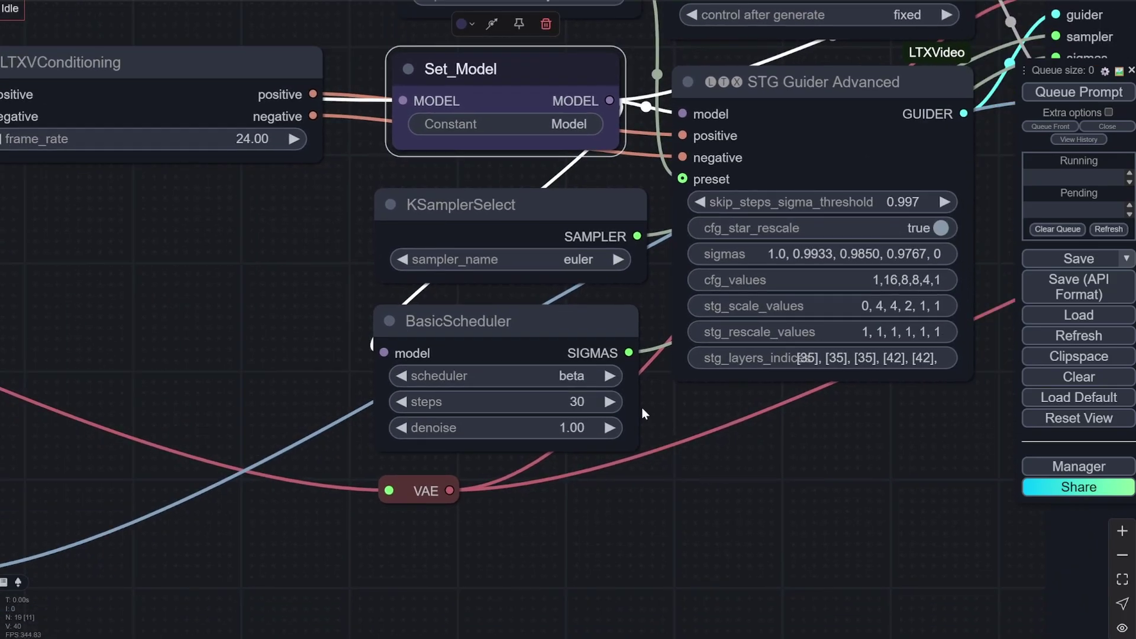
left_click(504, 341)
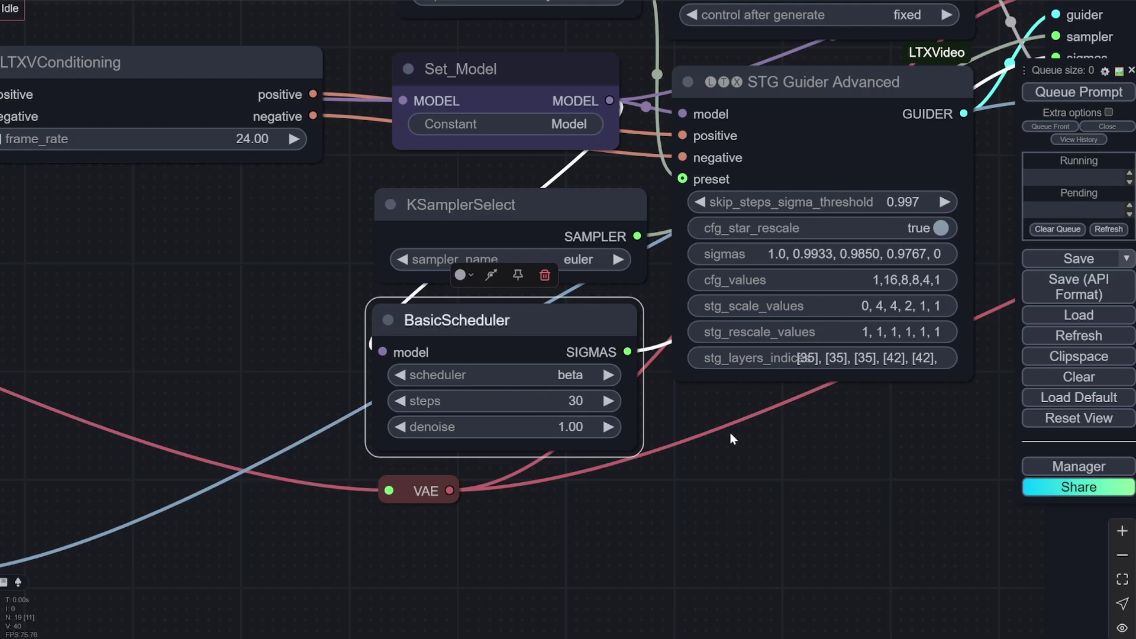
scroll(734, 434, "down", 5)
scroll(552, 422, "up", 3)
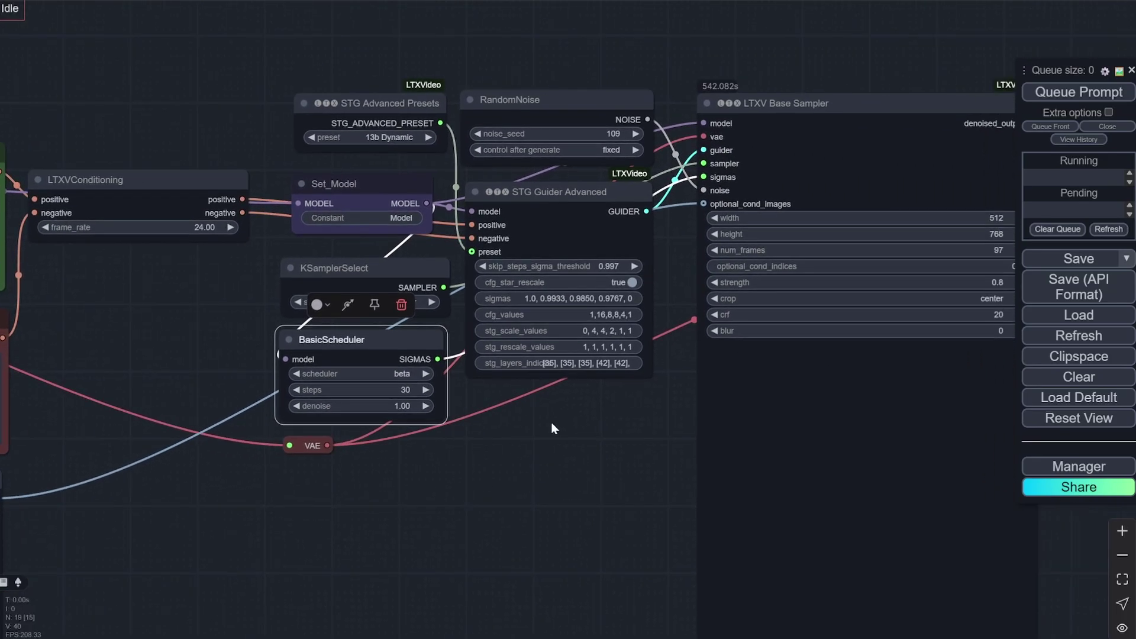
Survey the whole workflow from the output preview back to the loaders, prompts and Load Image node.
scroll(453, 381, "down", 9)
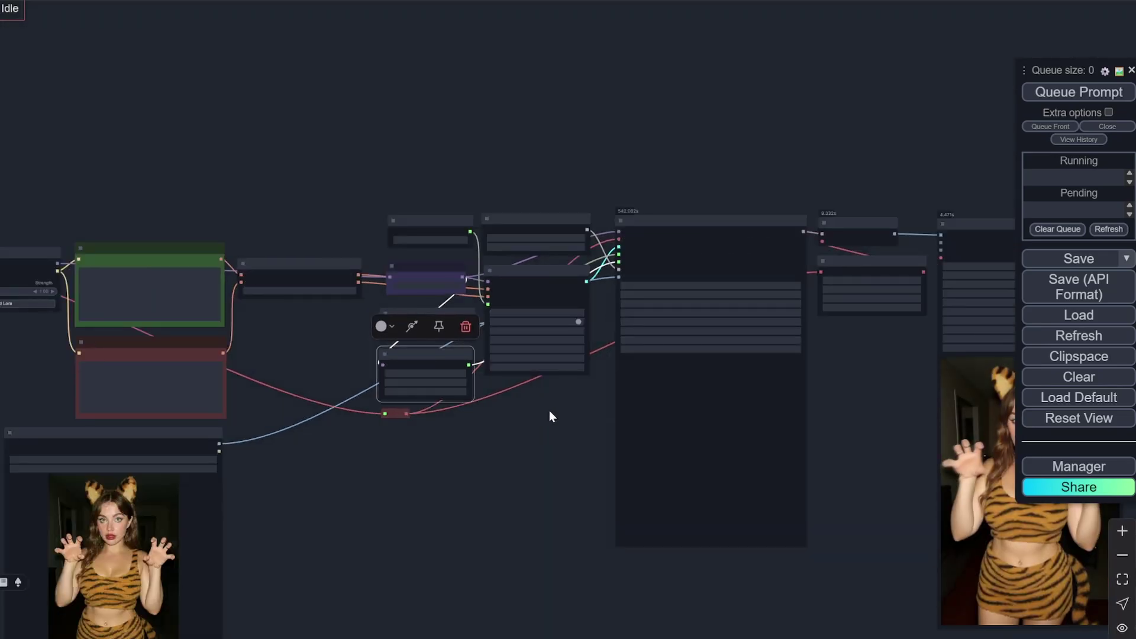
left_click_drag(549, 411, 497, 408)
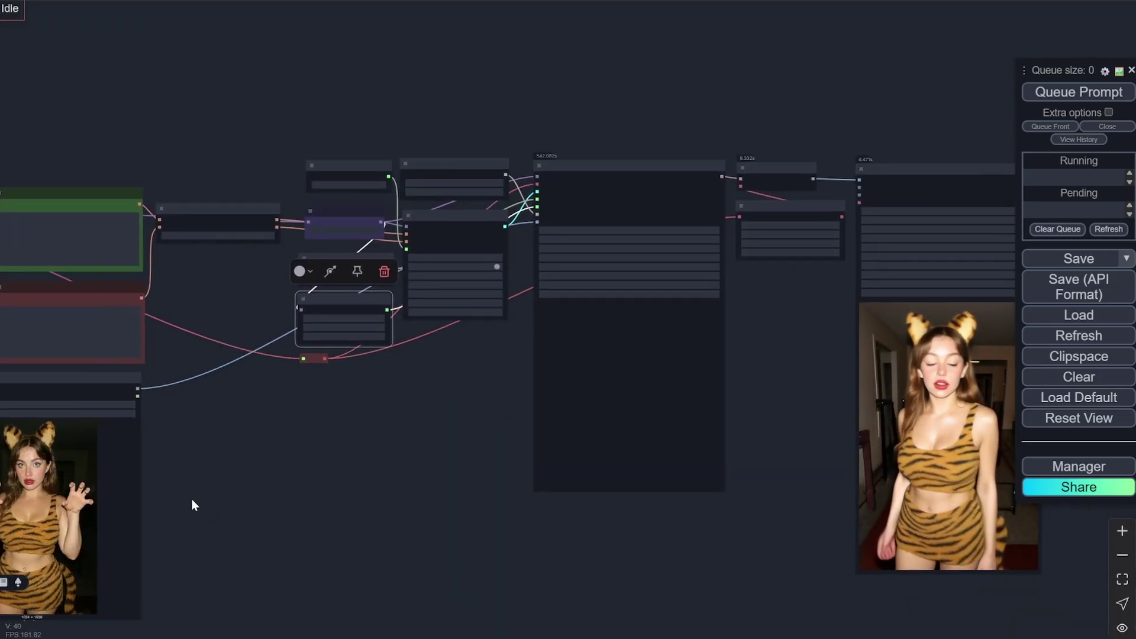
left_click_drag(193, 505, 534, 407)
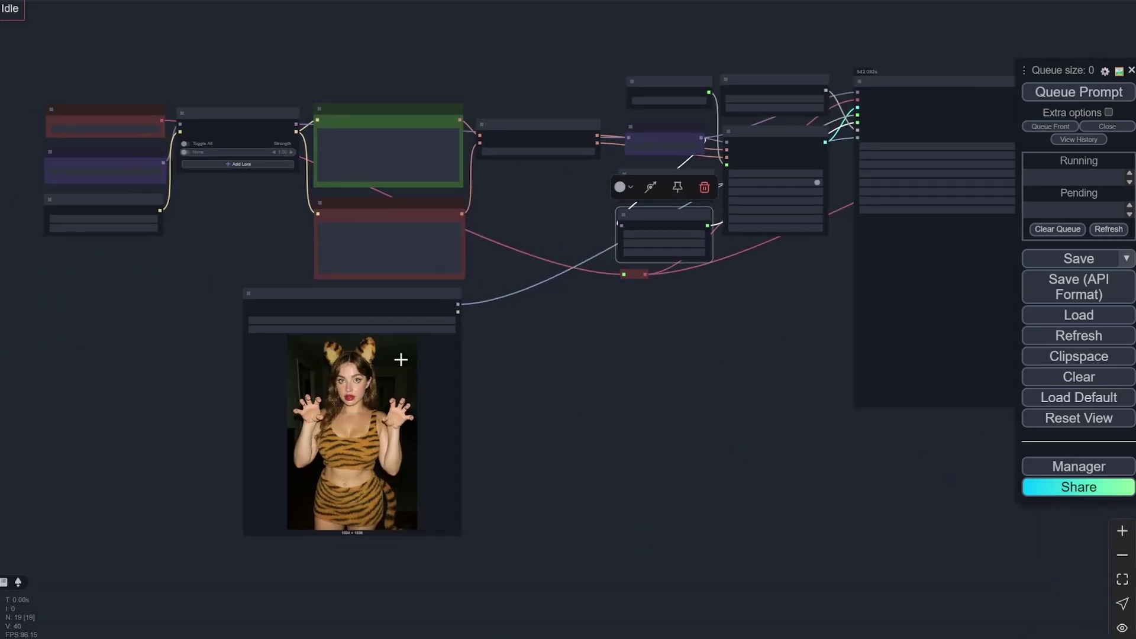
scroll(460, 352, "up", 2)
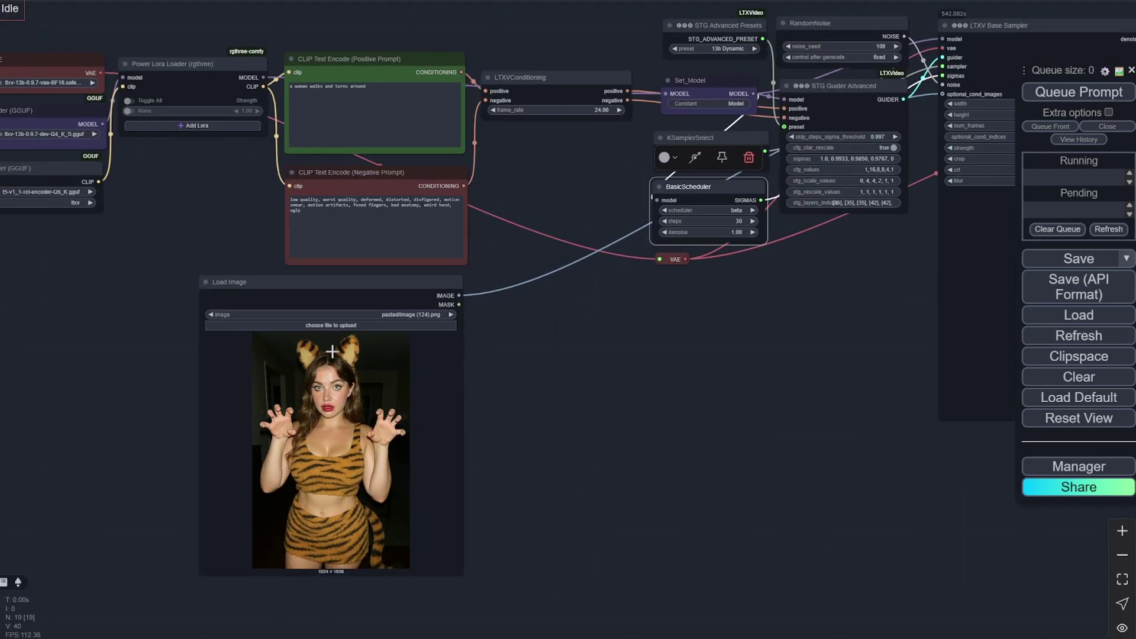
scroll(797, 267, "up", 5)
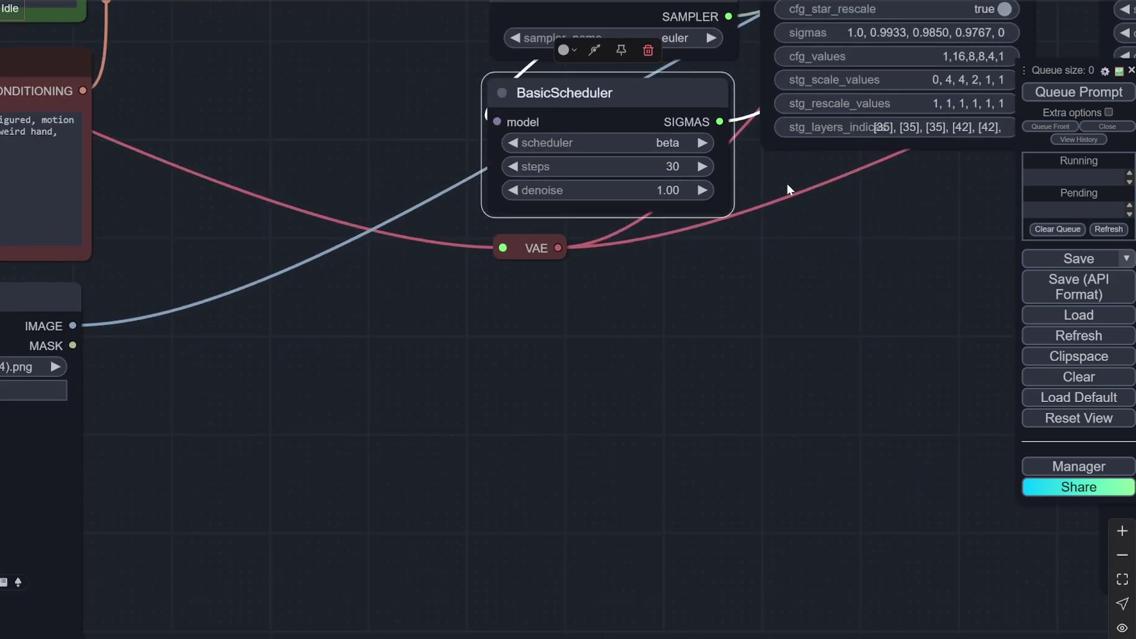
Review the preset options of the STG Advanced Presets node and select 13b Dynamic.
left_click_drag(789, 189, 628, 455)
scroll(597, 320, "up", 1)
scroll(573, 110, "up", 1)
left_click_drag(573, 105, 558, 223)
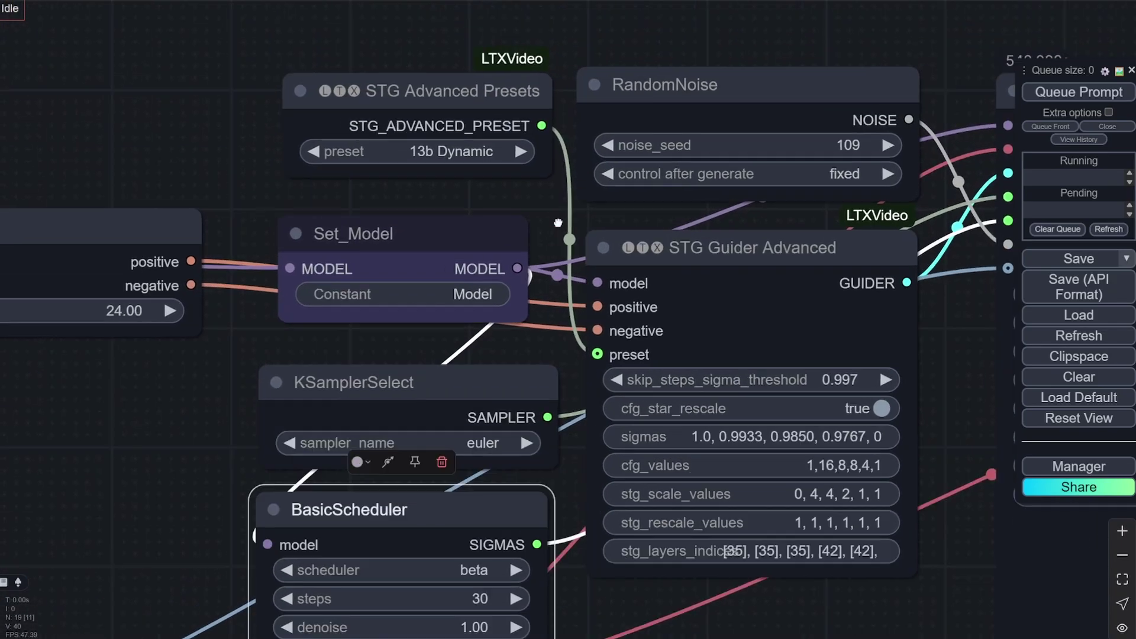
scroll(557, 223, "up", 1)
left_click(477, 83)
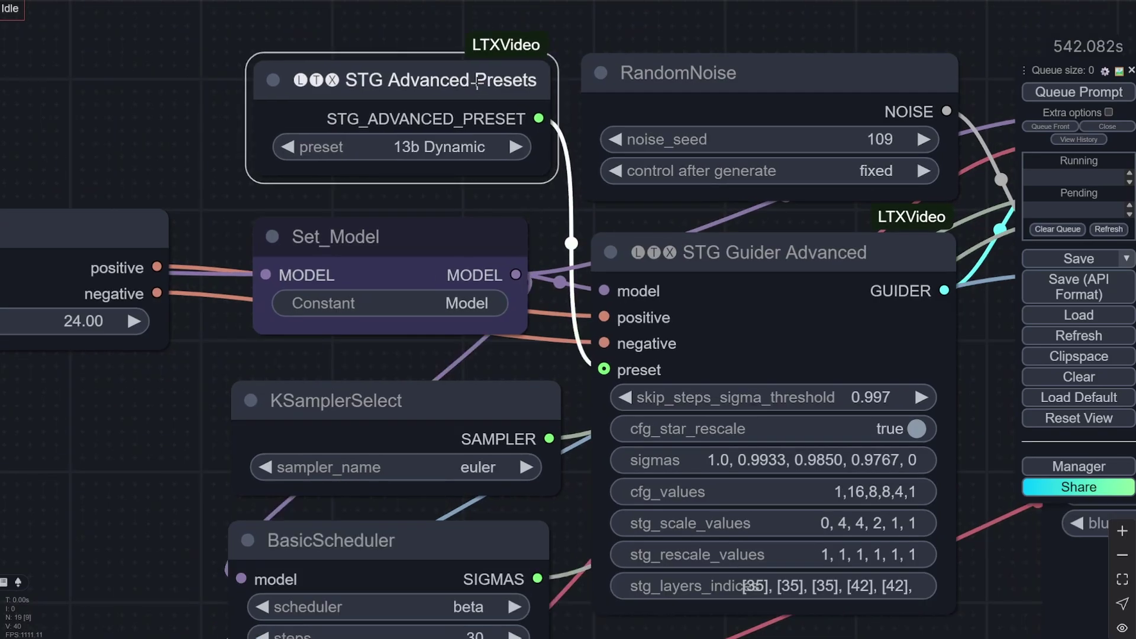
left_click(466, 148)
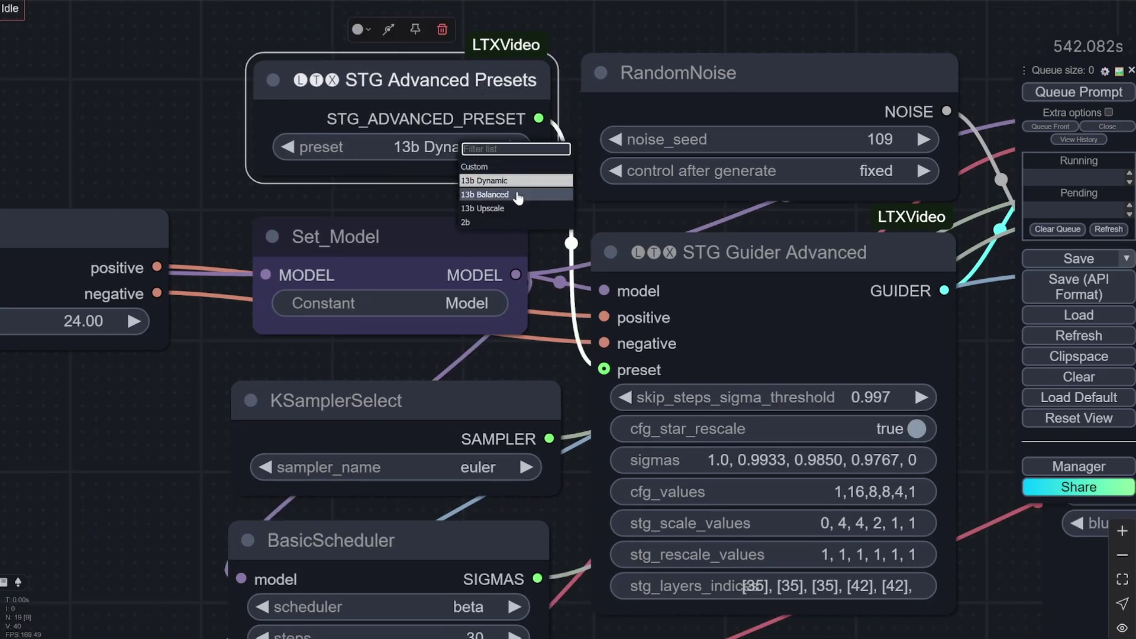
left_click(313, 202)
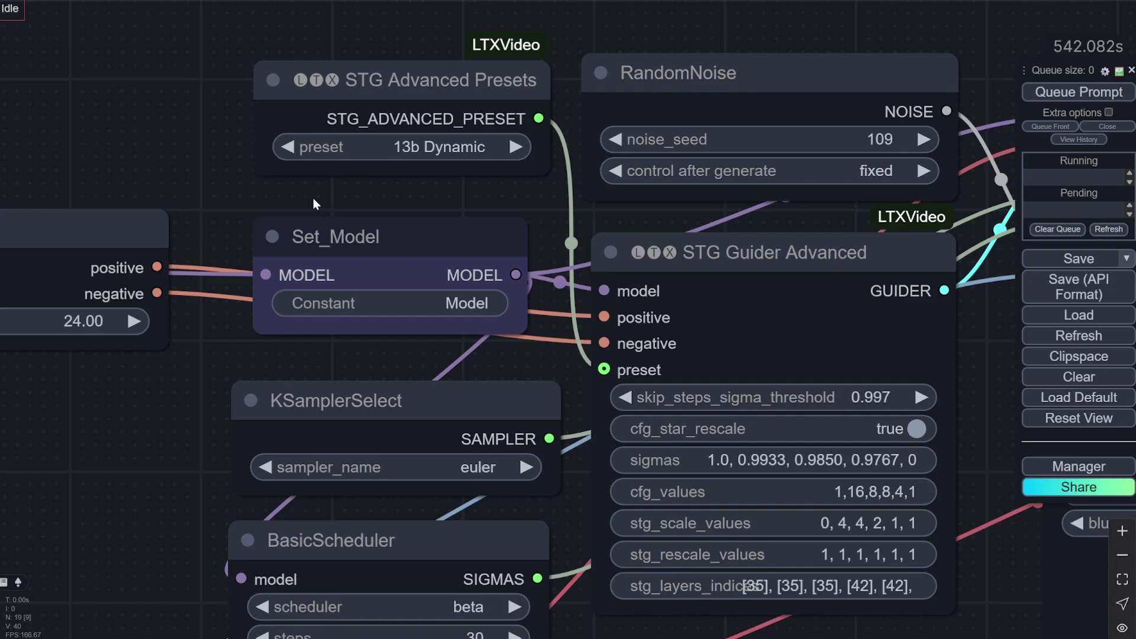
left_click(407, 148)
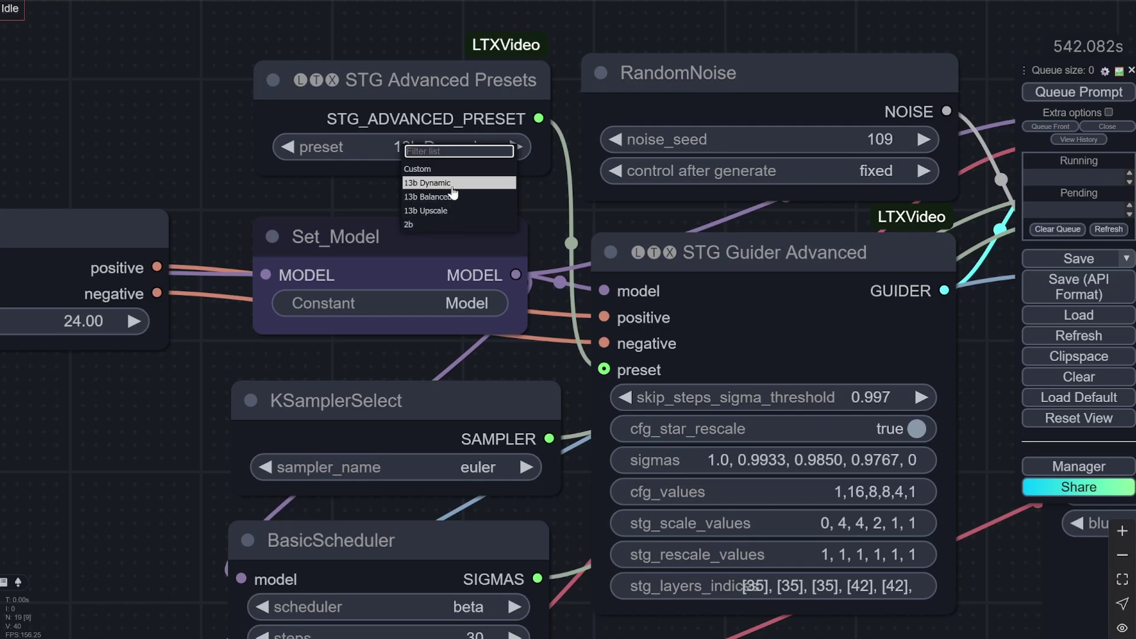
left_click(418, 187)
Examine the STG Guider Advanced node's sigma threshold, CFG, STG scale, rescale and layer index settings up close.
scroll(147, 144, "down", 6)
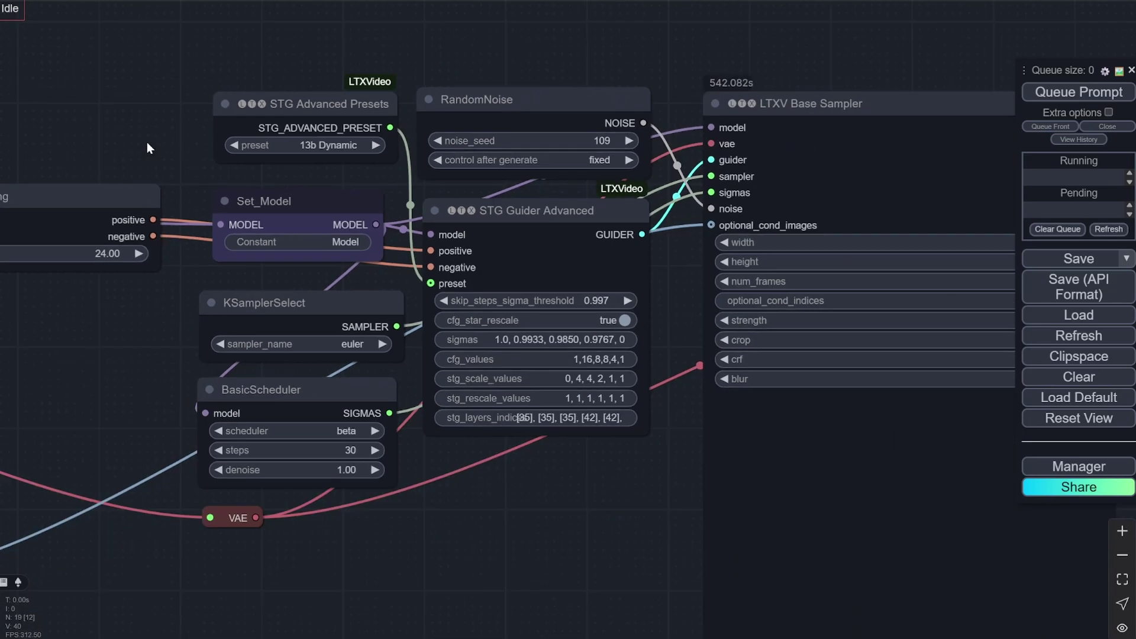
scroll(465, 410, "up", 4)
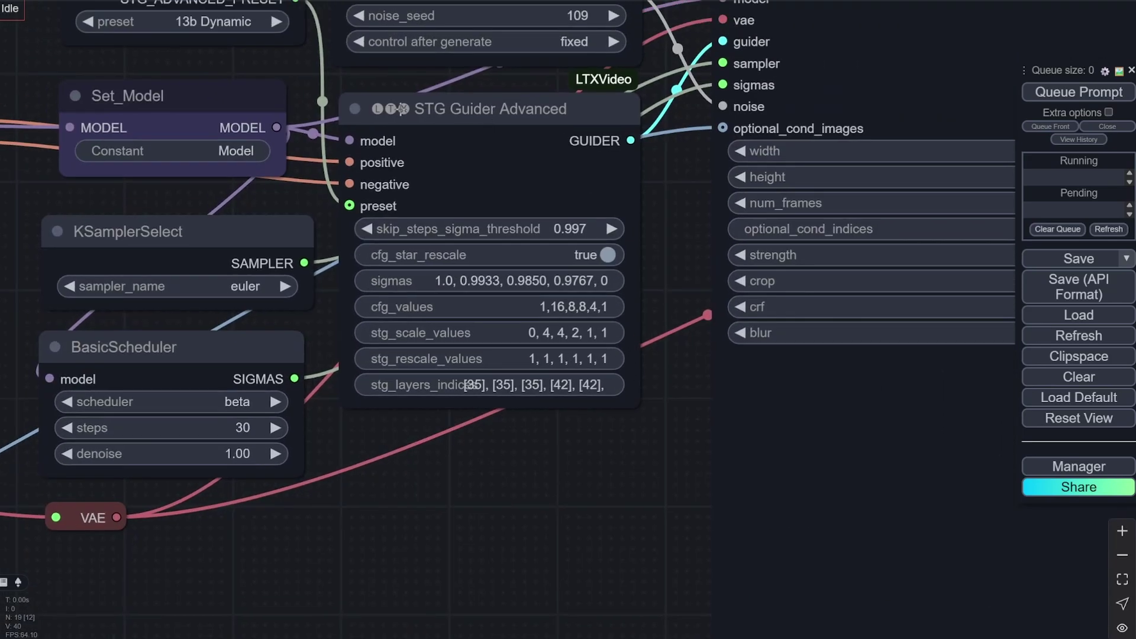
scroll(526, 123, "up", 1)
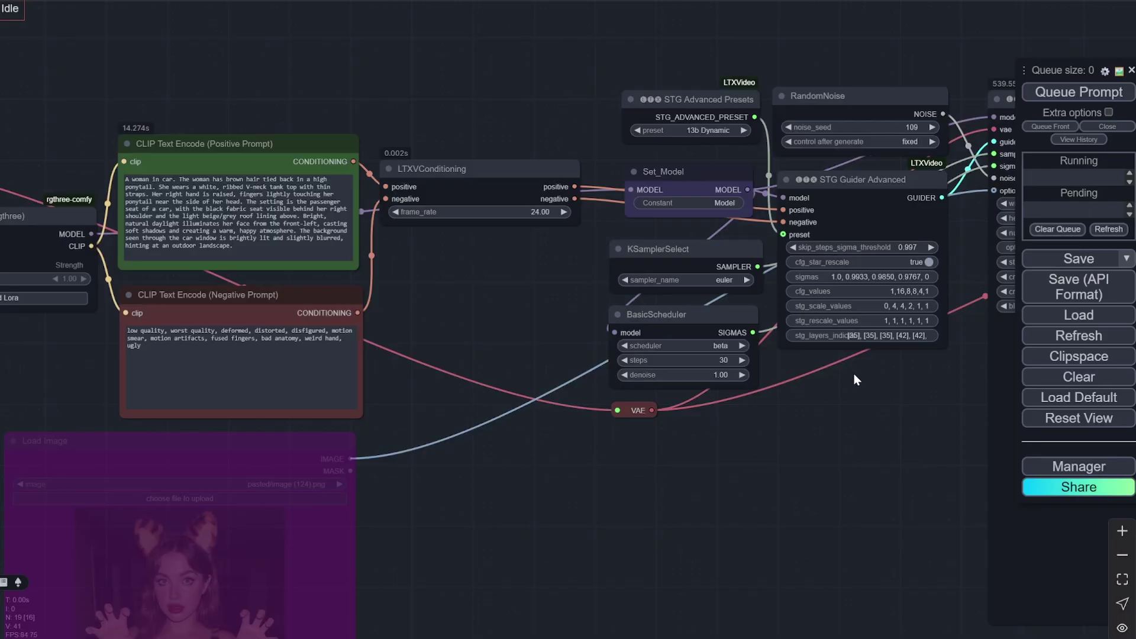
left_click_drag(854, 399, 474, 442)
scroll(506, 432, "up", 5)
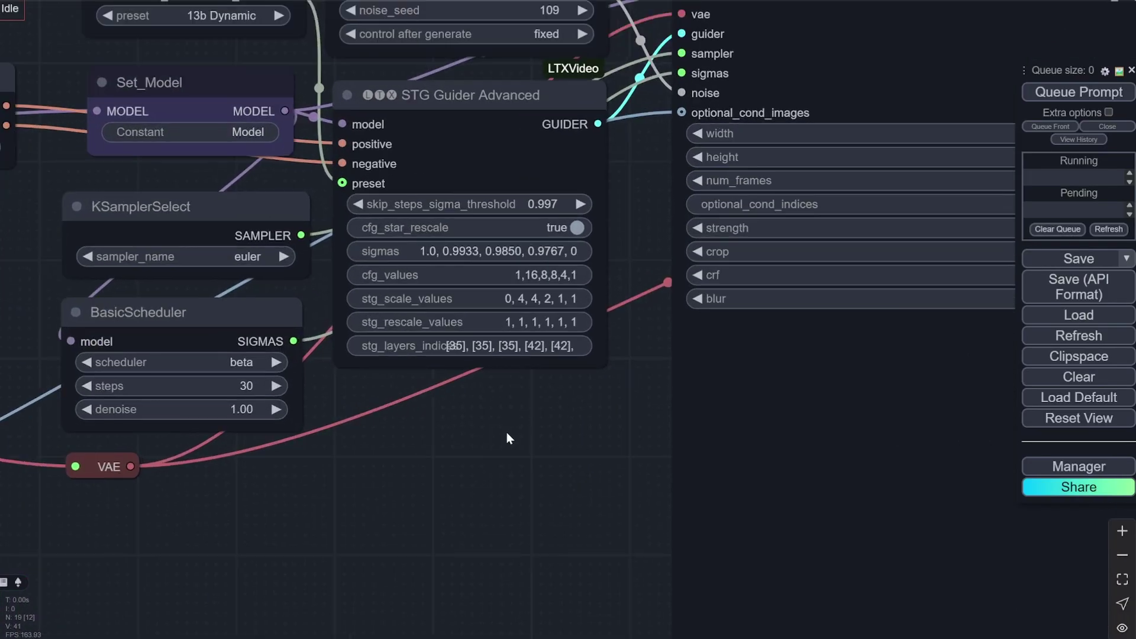
left_click_drag(593, 391, 576, 421)
scroll(579, 427, "up", 1)
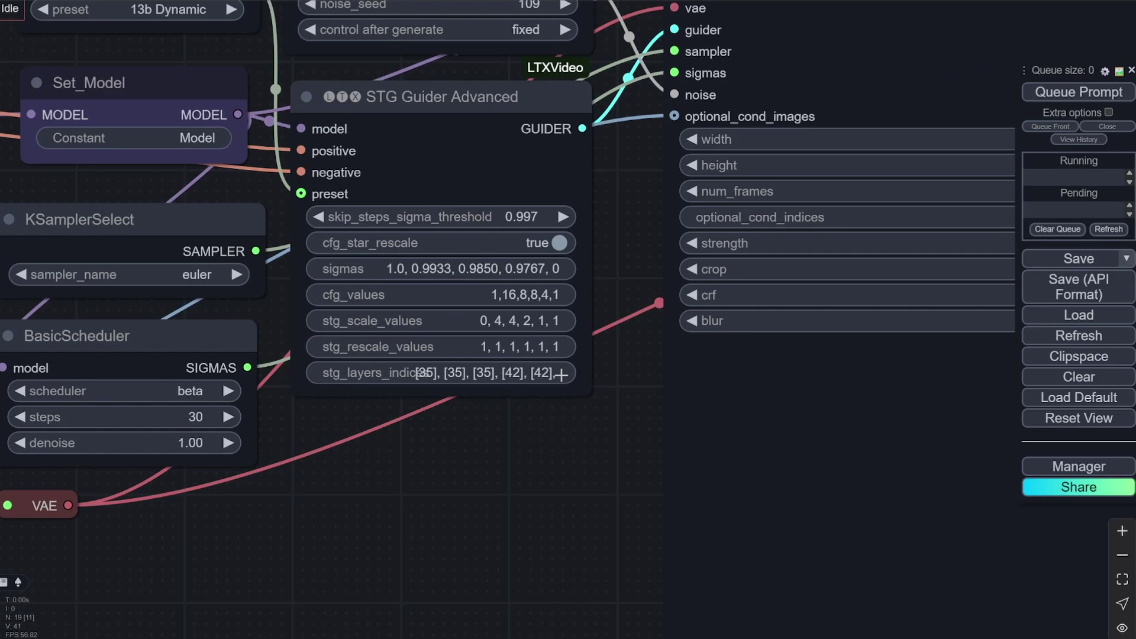
scroll(565, 372, "up", 2)
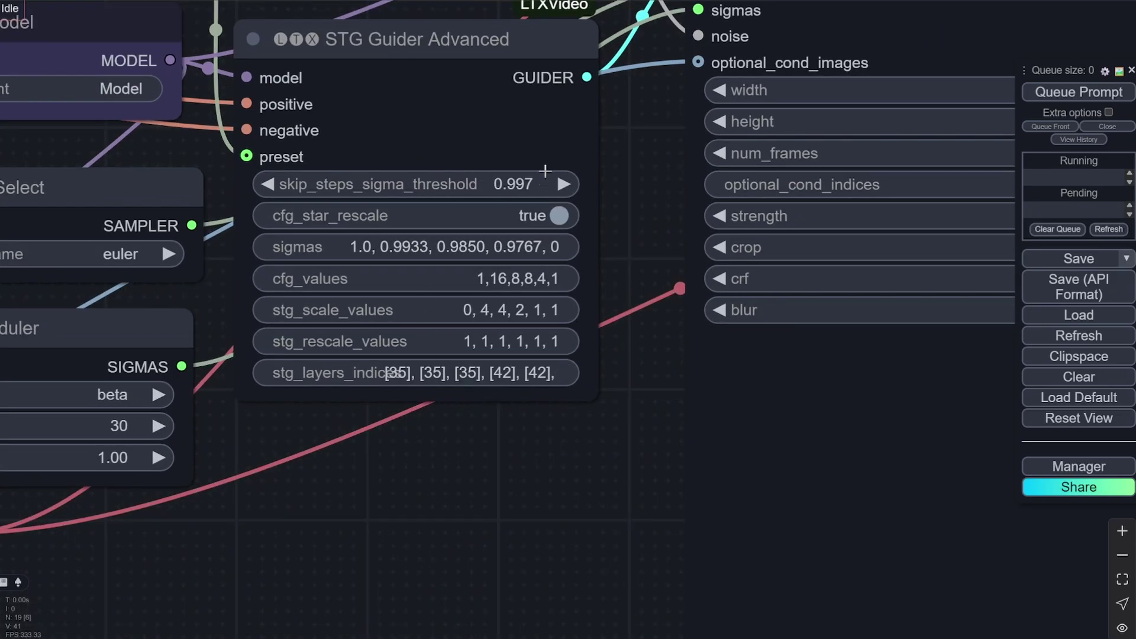
Inspect the noise_seed field and the control after generate options of the RandomNoise node.
scroll(517, 408, "down", 7)
scroll(538, 352, "up", 4)
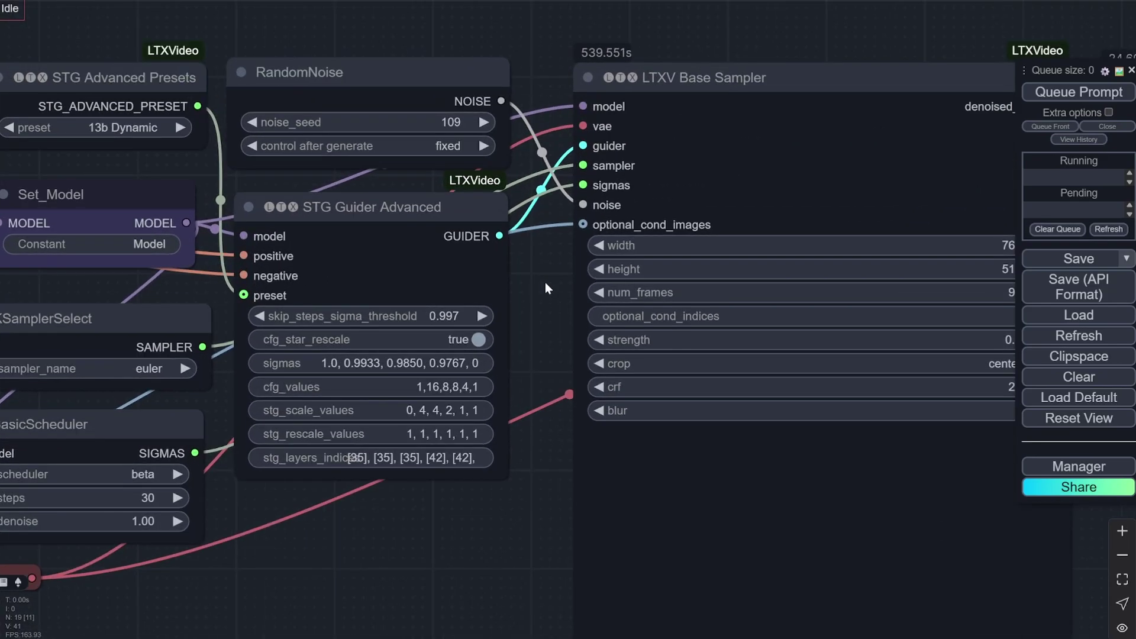
scroll(453, 42, "up", 2)
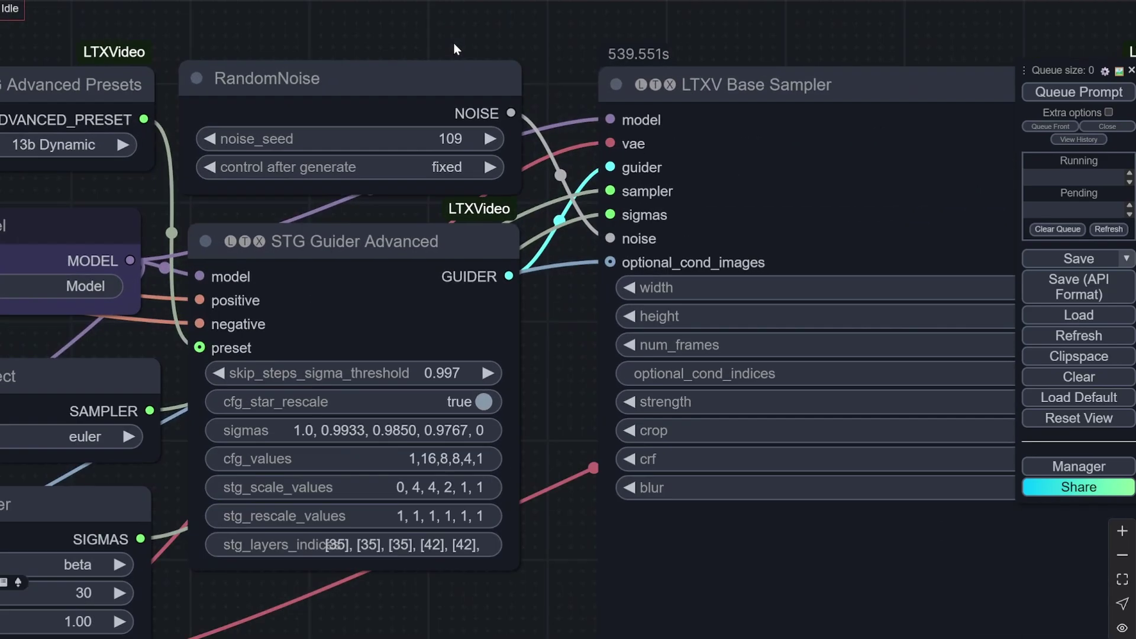
scroll(450, 167, "up", 4)
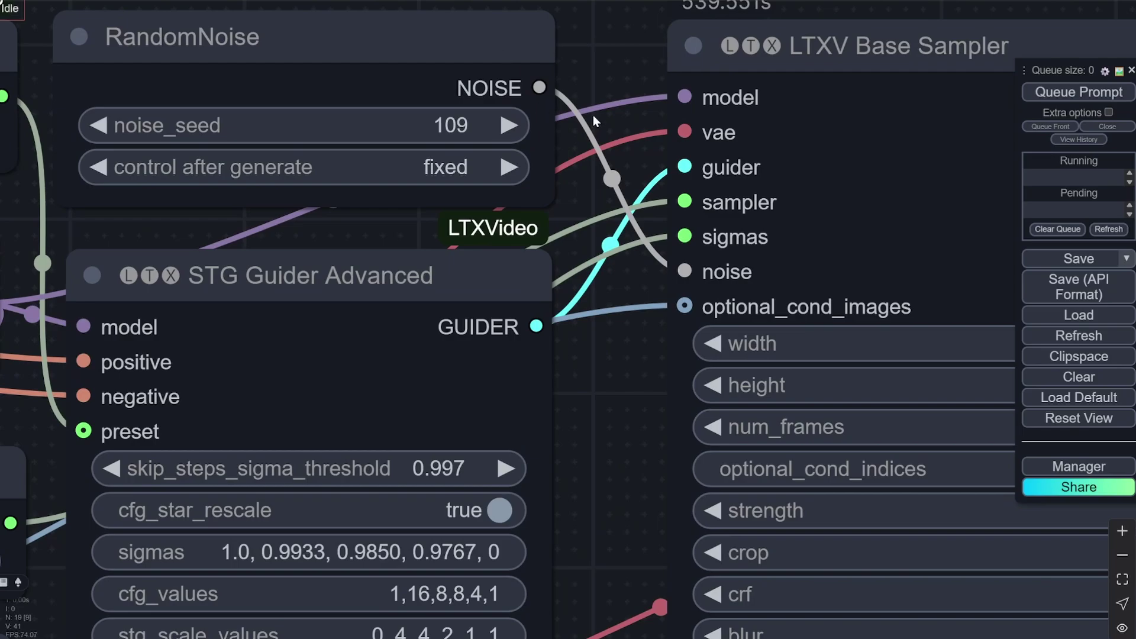
left_click(456, 119)
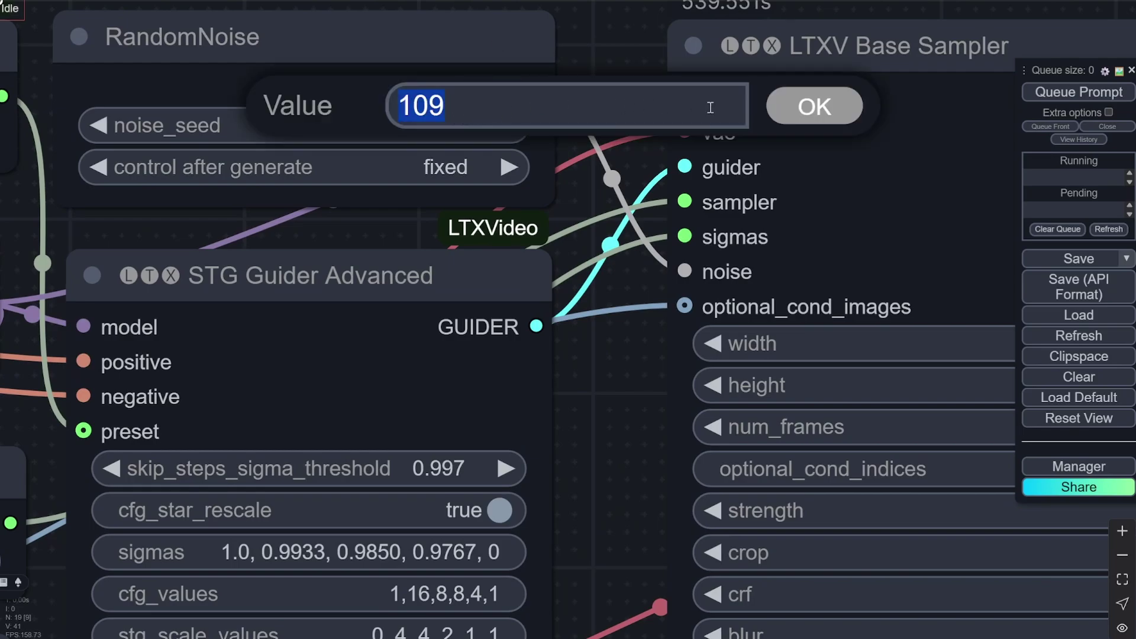
left_click(807, 116)
left_click(454, 171)
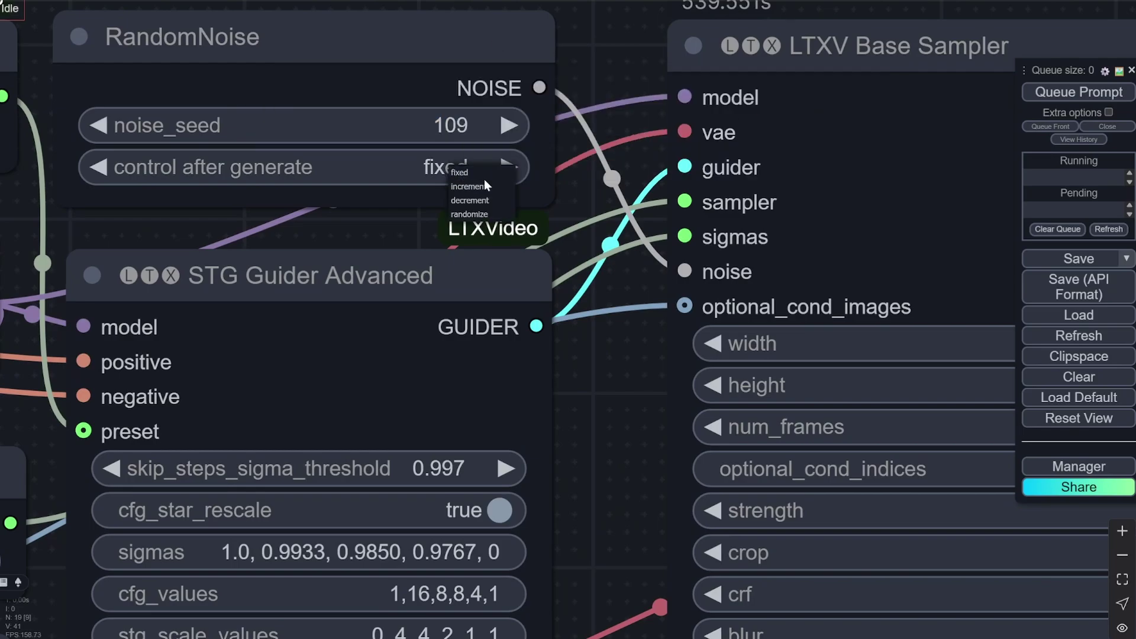
View the full text-to-video layout with the bypassed Load Image node and recheck the RandomNoise settings.
scroll(594, 64, "down", 10)
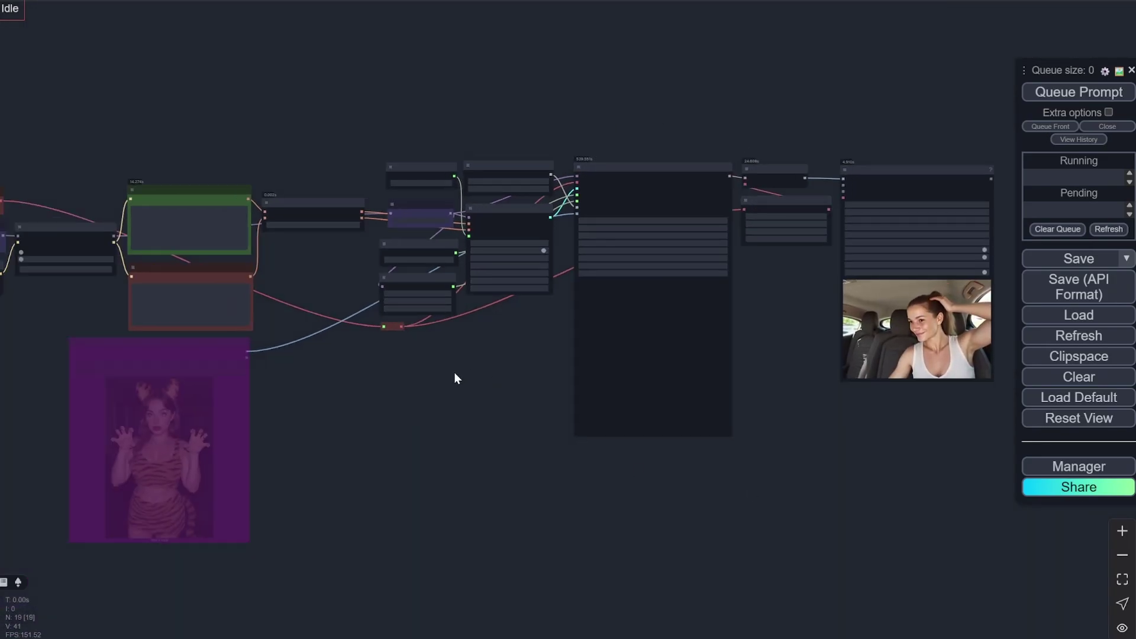
scroll(454, 375, "up", 1)
scroll(454, 378, "up", 7)
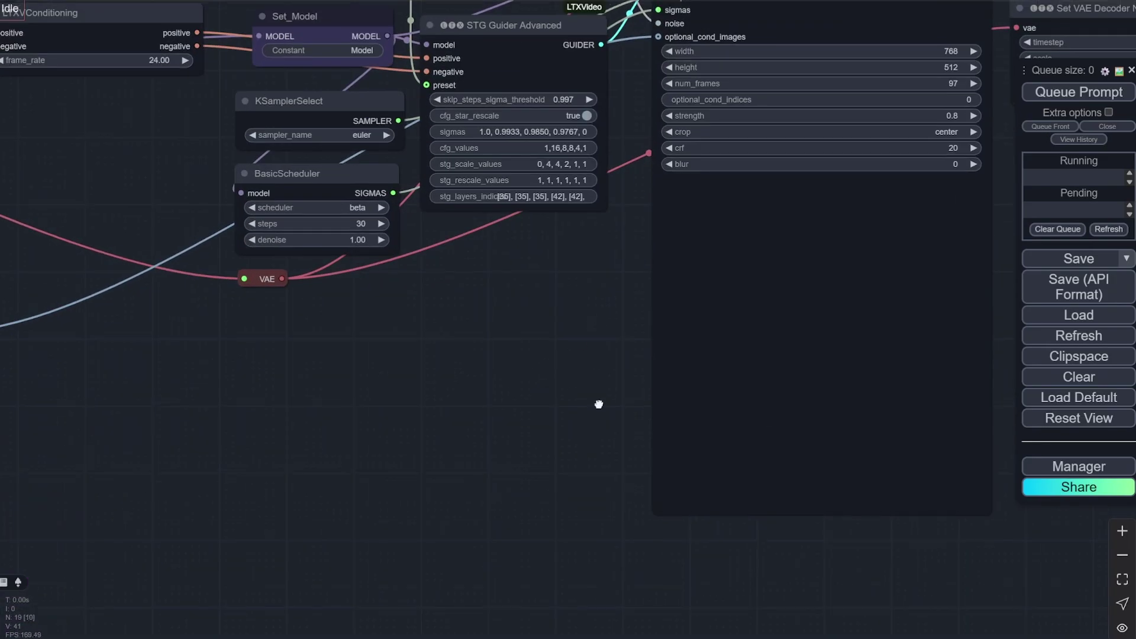
scroll(623, 180, "up", 8)
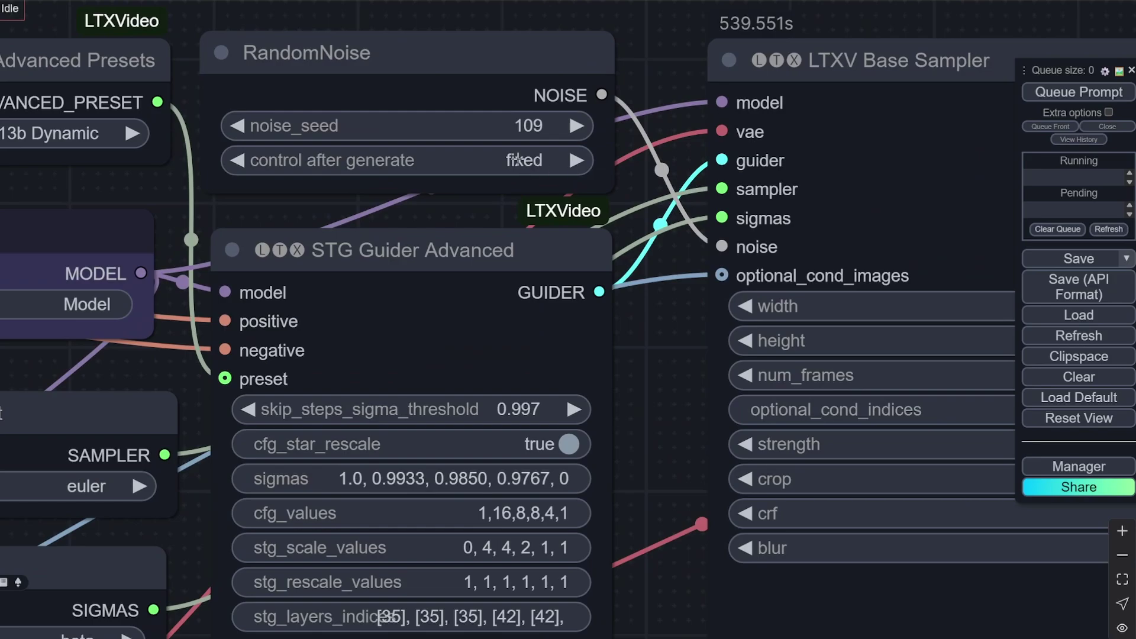
scroll(548, 172, "down", 10)
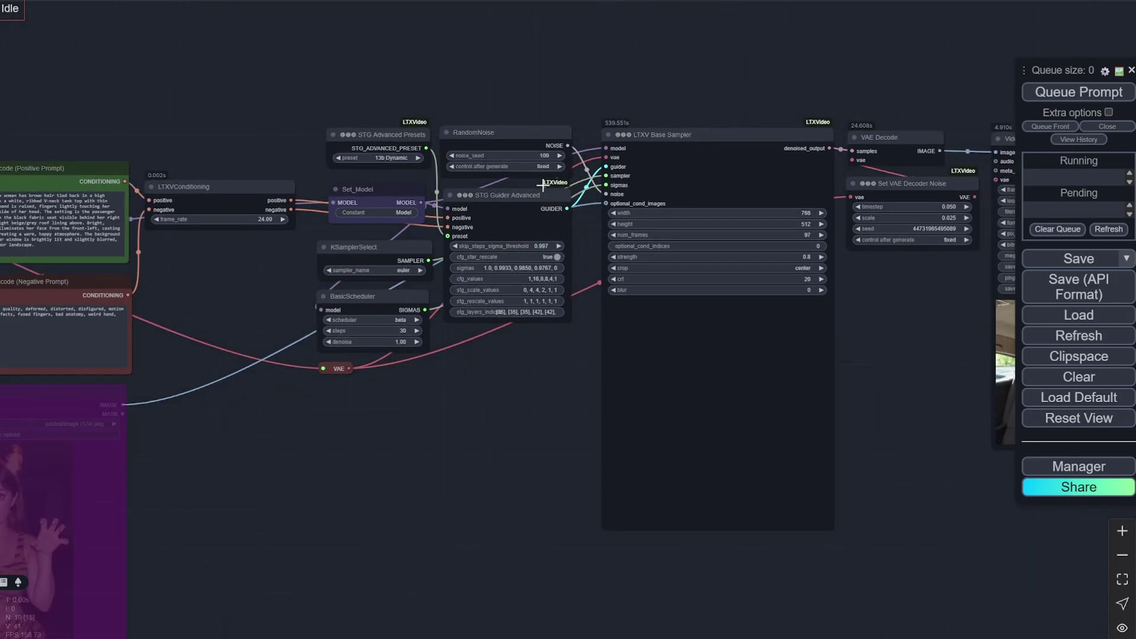
scroll(72, 378, "down", 4)
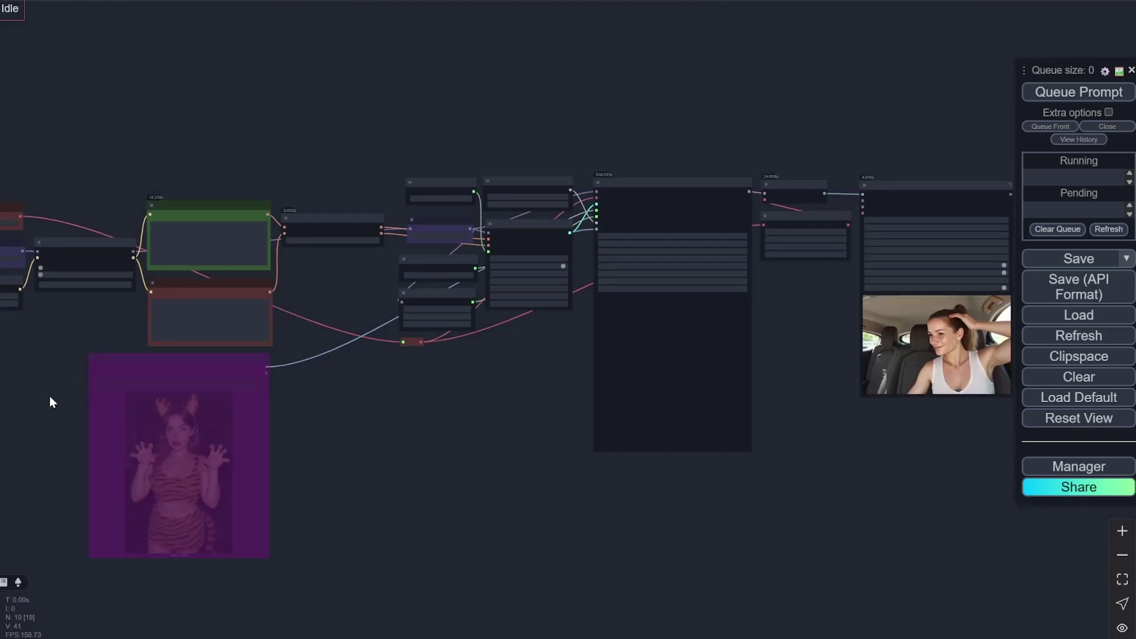
Look over the prompts and conditioning, and the RandomNoise and guider connections into the LTXV Base Sampler.
left_click_drag(49, 395, 575, 193)
scroll(580, 361, "up", 3)
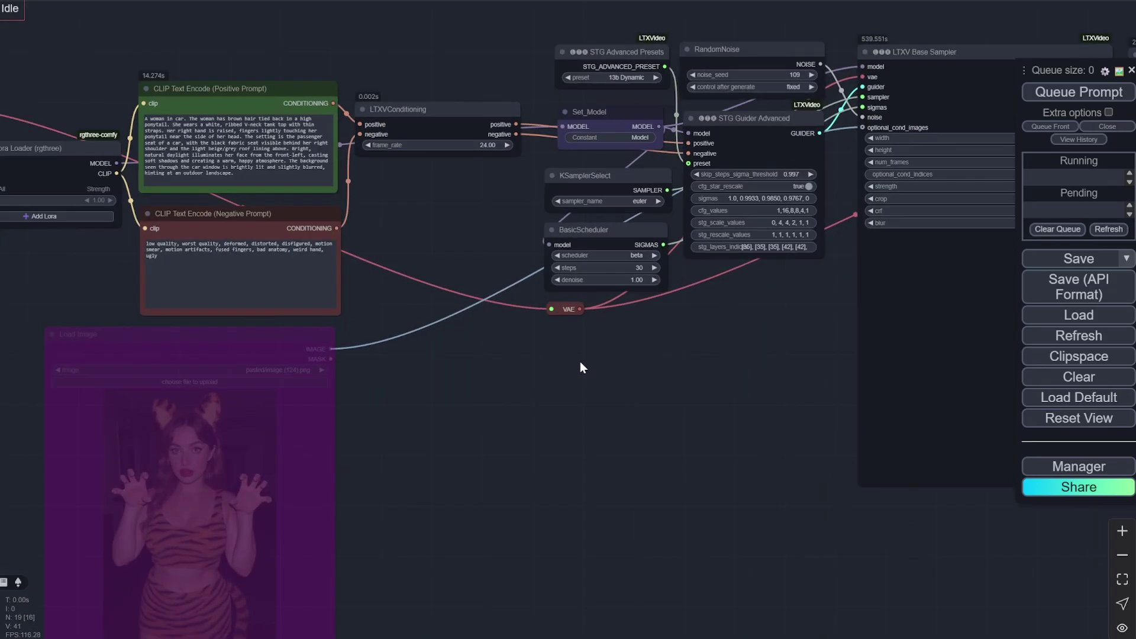
scroll(711, 337, "up", 2)
scroll(402, 346, "up", 3)
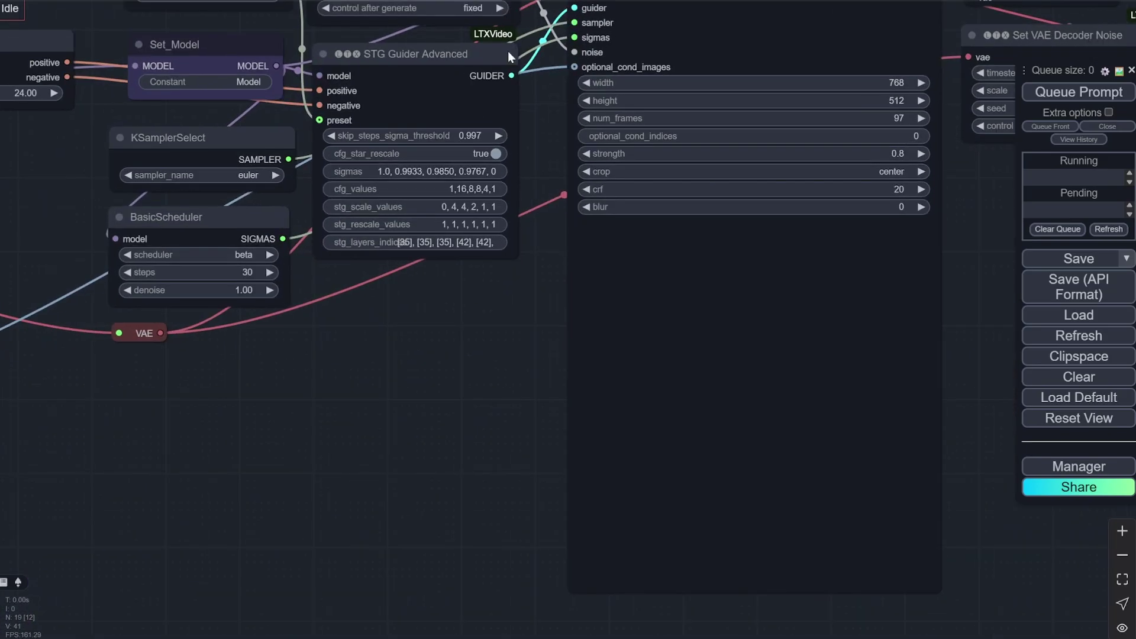
left_click_drag(505, 369, 517, 462)
scroll(548, 46, "up", 5)
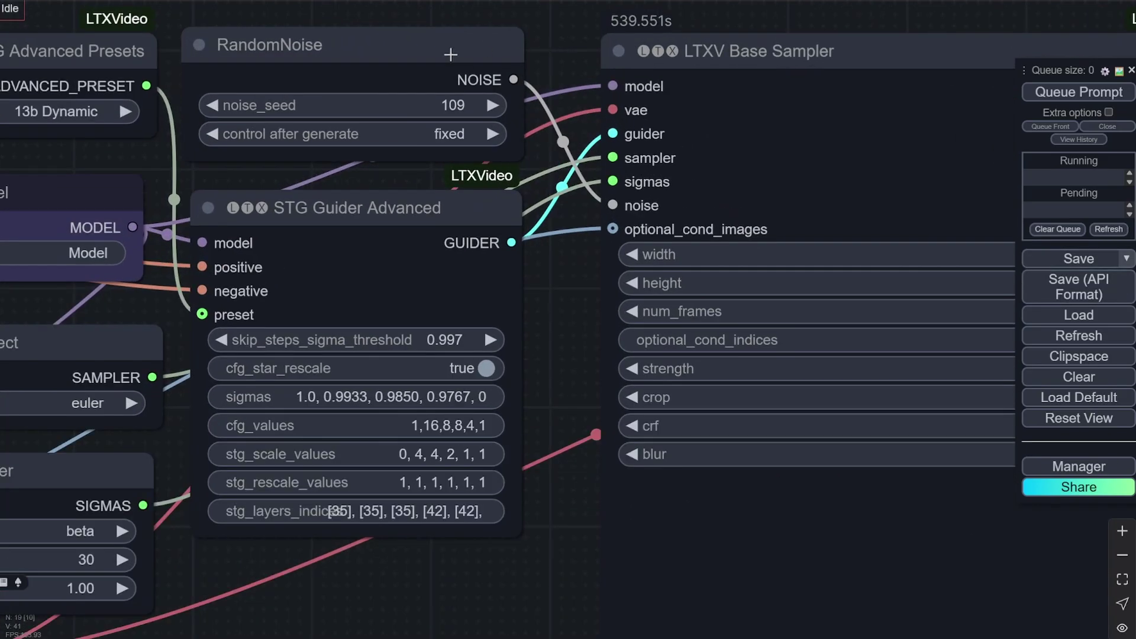
scroll(598, 51, "down", 10)
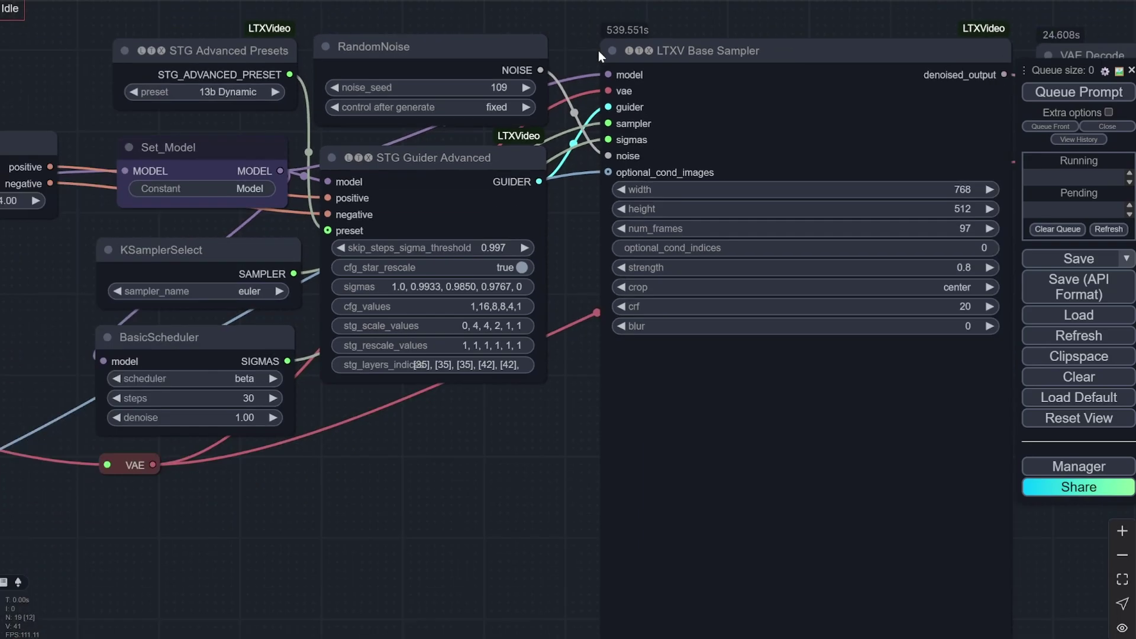
scroll(507, 325, "down", 1)
scroll(554, 283, "up", 4)
scroll(571, 263, "up", 3)
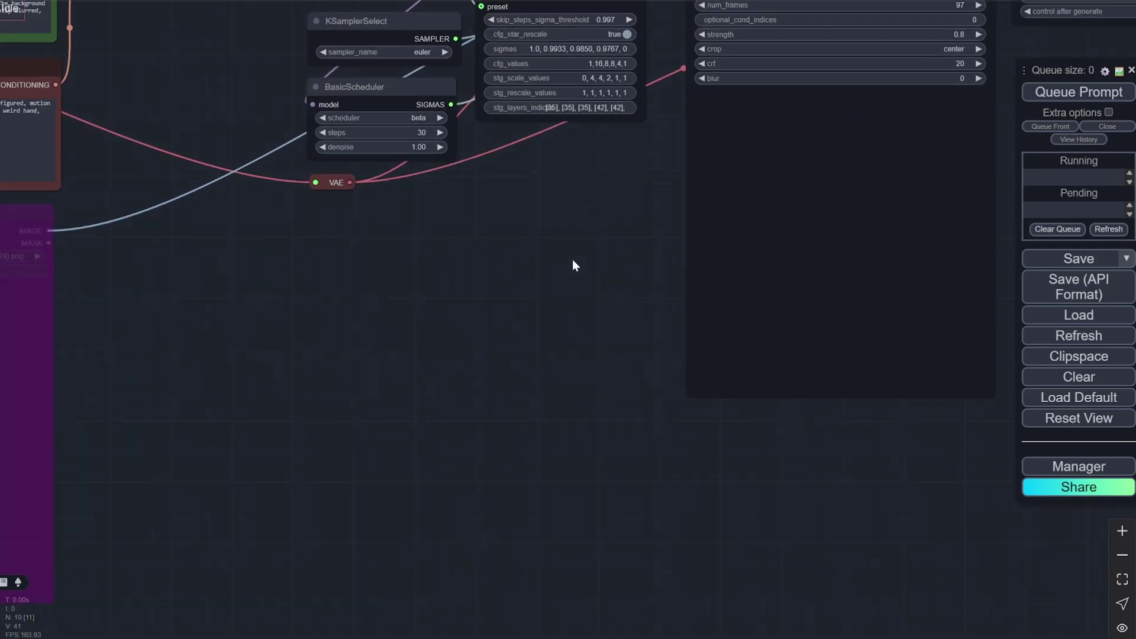
Inspect the LTXV Base Sampler's input connections and its width, height, num_frames, strength, crop, crf and blur settings.
left_click_drag(583, 233, 513, 423)
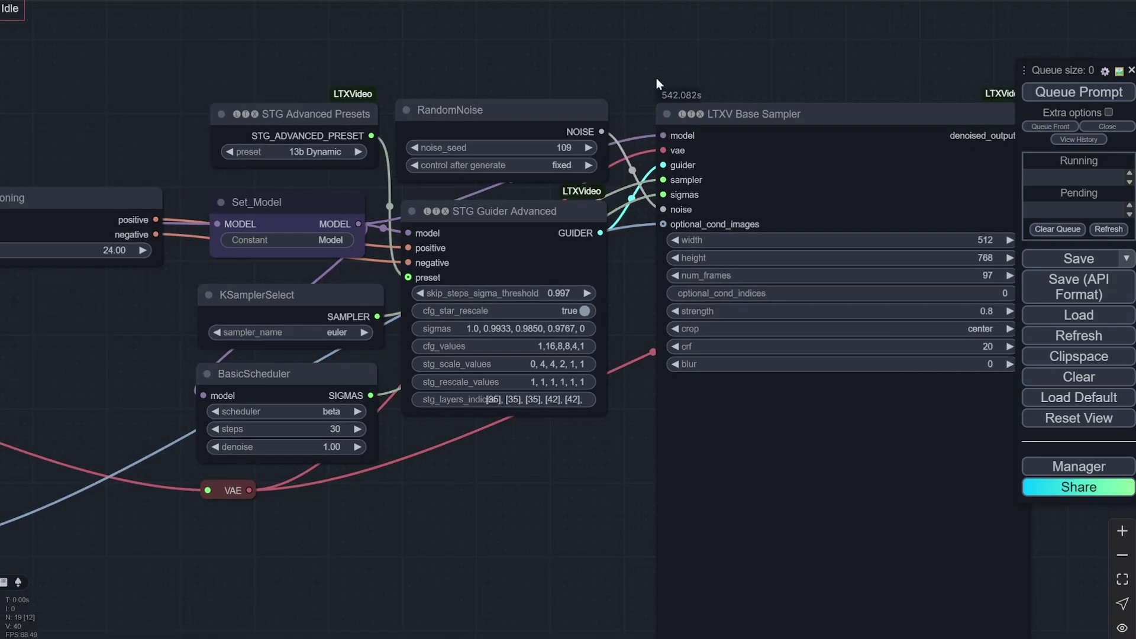
left_click_drag(648, 56, 272, 31)
scroll(686, 327, "up", 3)
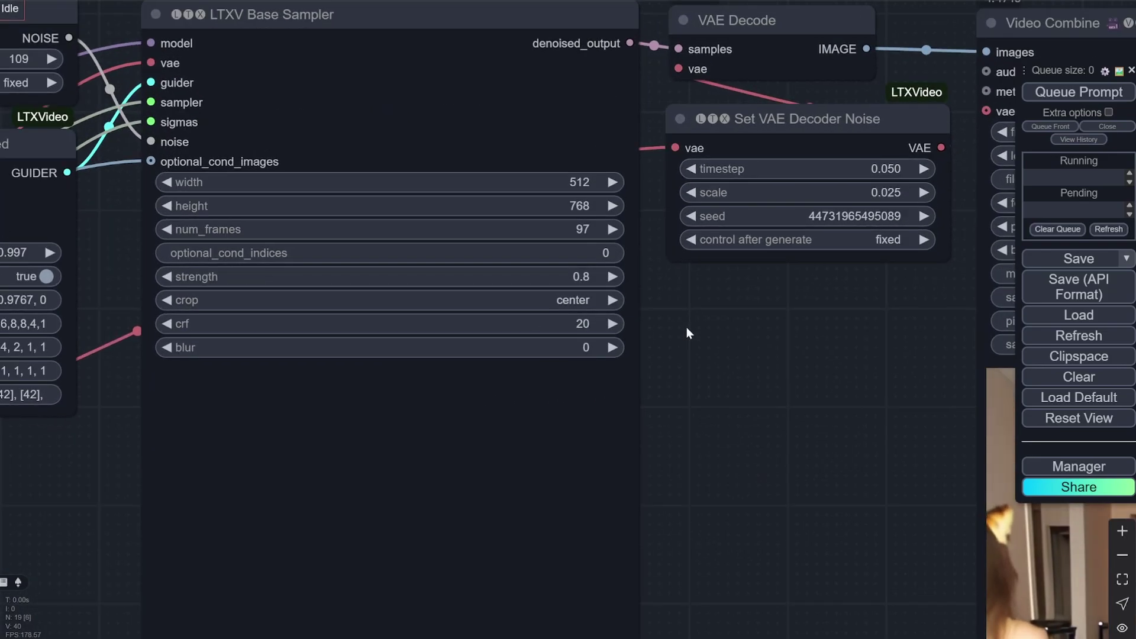
scroll(686, 326, "down", 4)
left_click_drag(115, 441, 329, 509)
scroll(407, 154, "up", 6)
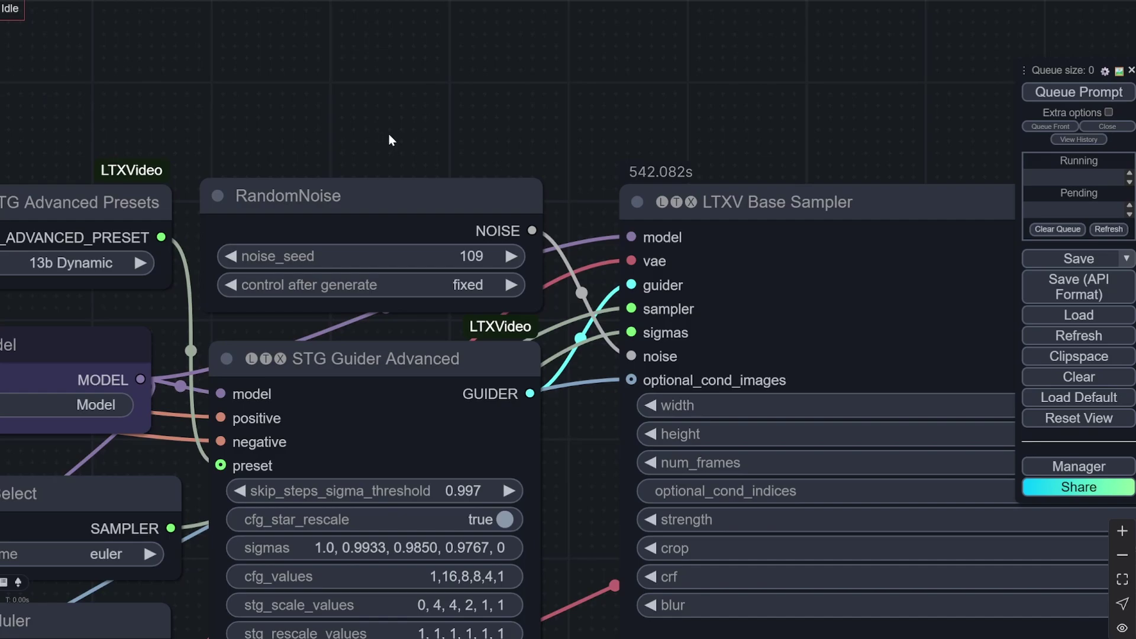
scroll(389, 134, "down", 3)
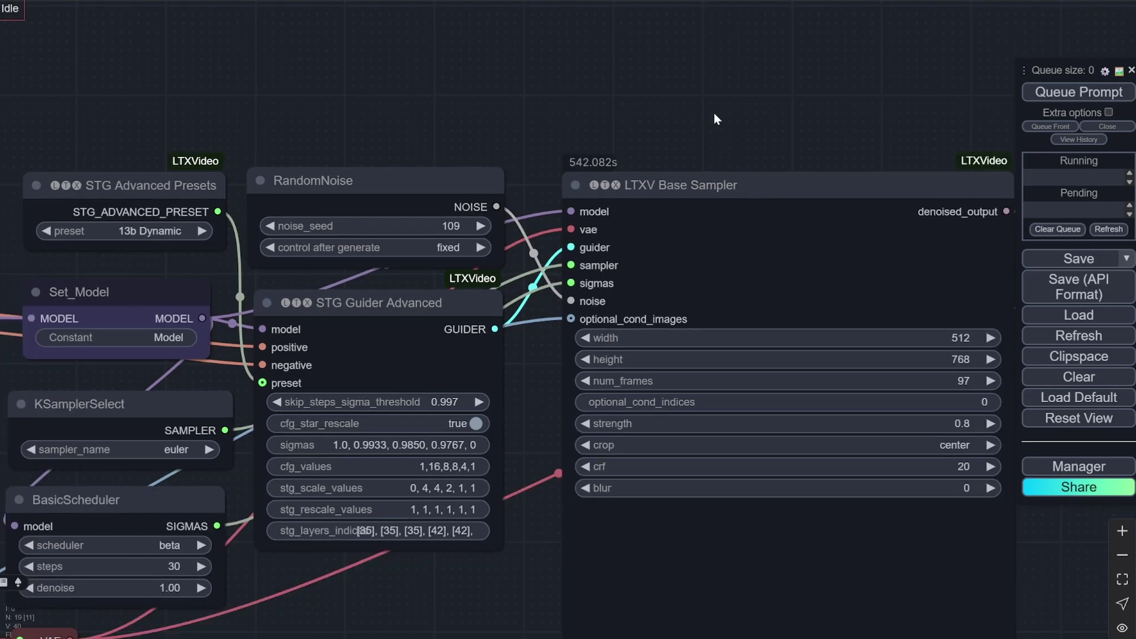
left_click_drag(713, 113, 493, 55)
scroll(841, 398, "up", 1)
left_click_drag(857, 388, 694, 328)
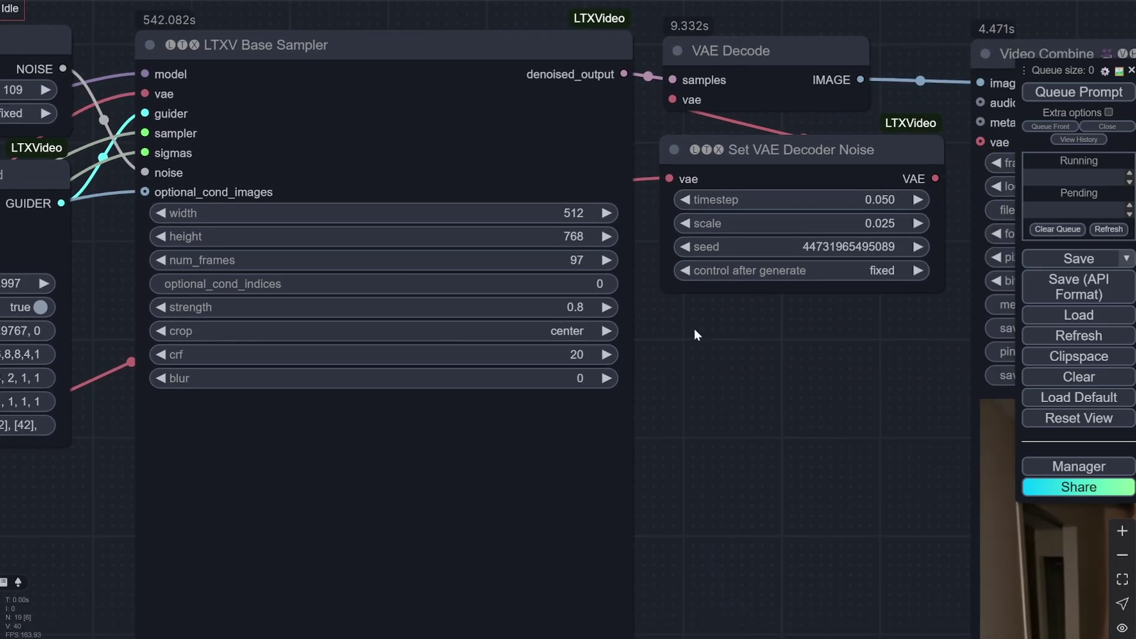
Check the VAE Decode connections and the Set VAE Decoder Noise timestep, scale, seed and control after generate settings.
left_click_drag(752, 360, 503, 363)
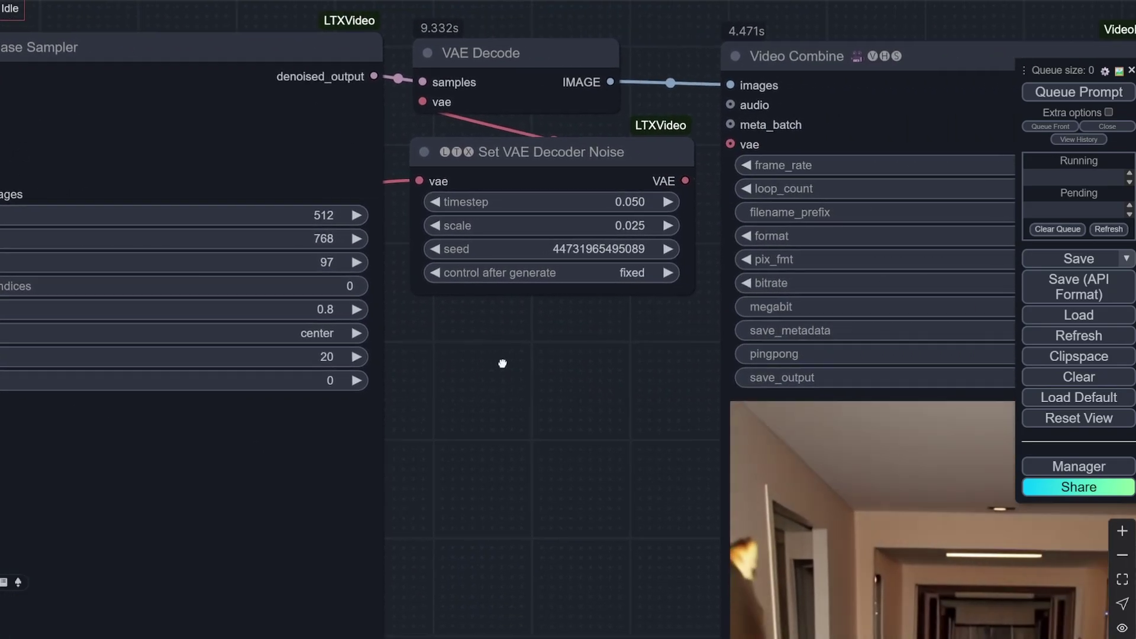
left_click_drag(556, 324, 482, 337)
scroll(527, 321, "up", 2)
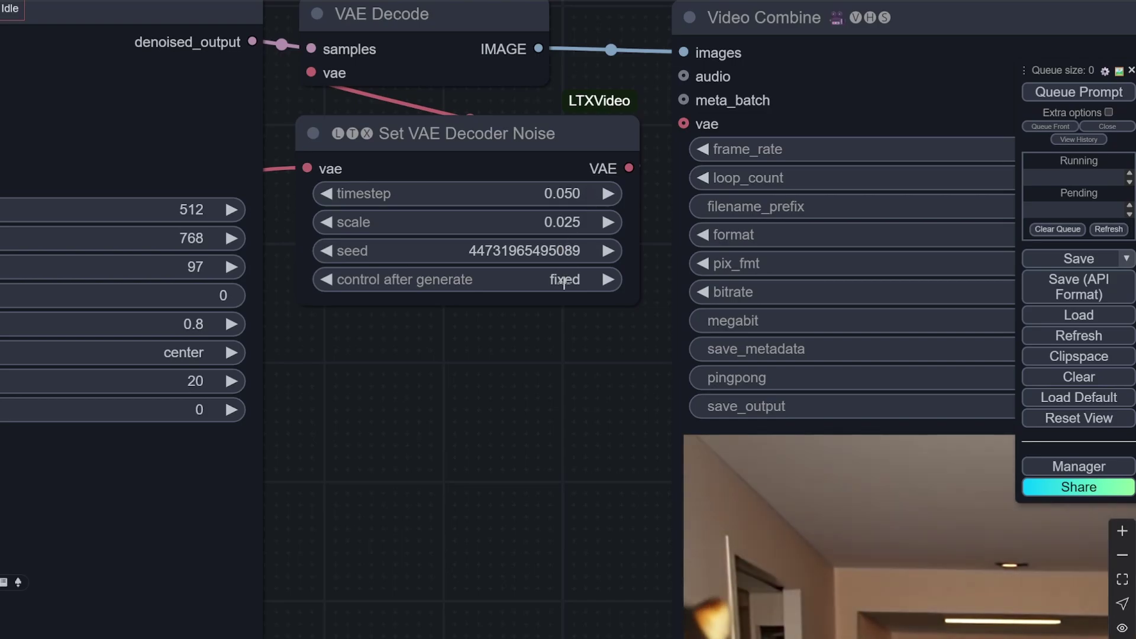
left_click_drag(513, 360, 532, 491)
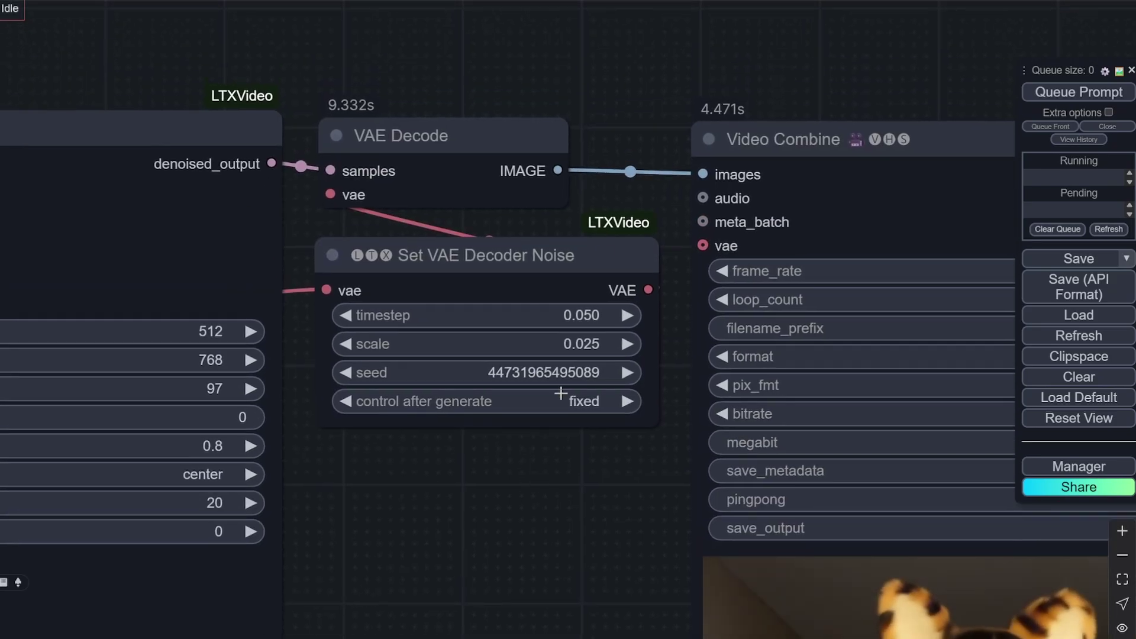
Review the Video Combine node's output settings and view its available format options without changing the format.
left_click_drag(663, 55, 350, 43)
scroll(350, 43, "down", 2)
scroll(679, 49, "up", 1)
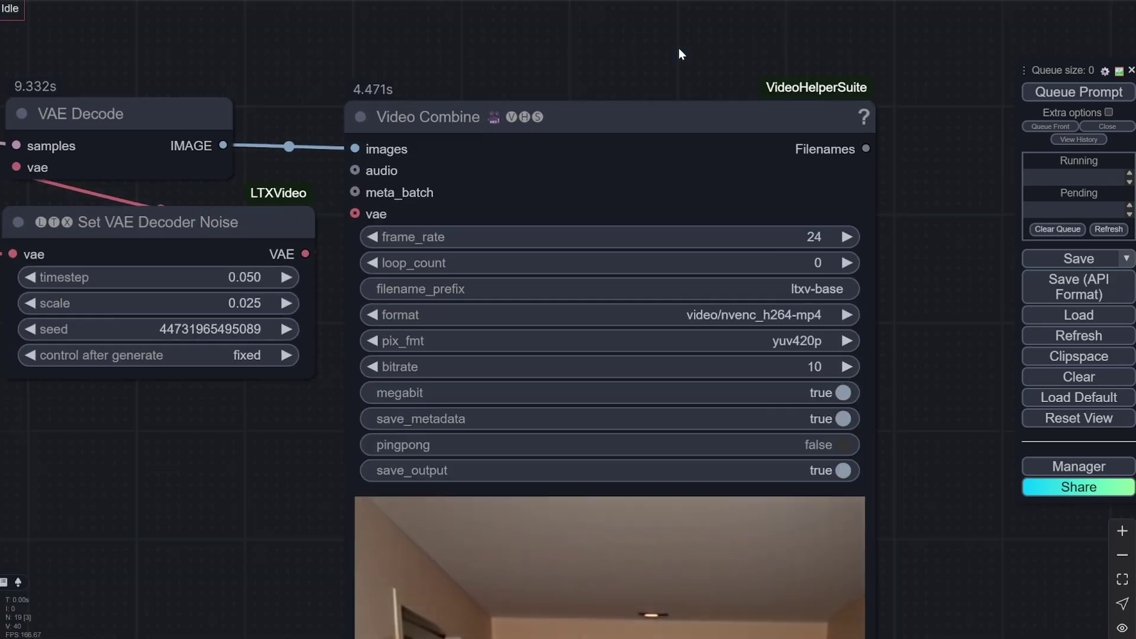
scroll(679, 50, "up", 1)
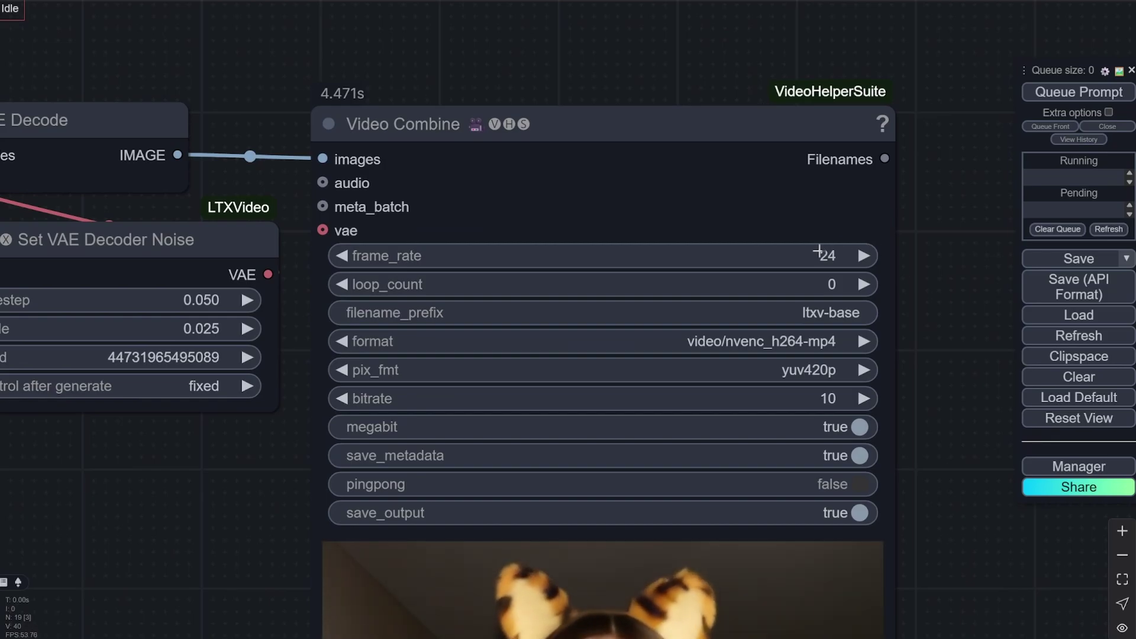
scroll(931, 345, "up", 1)
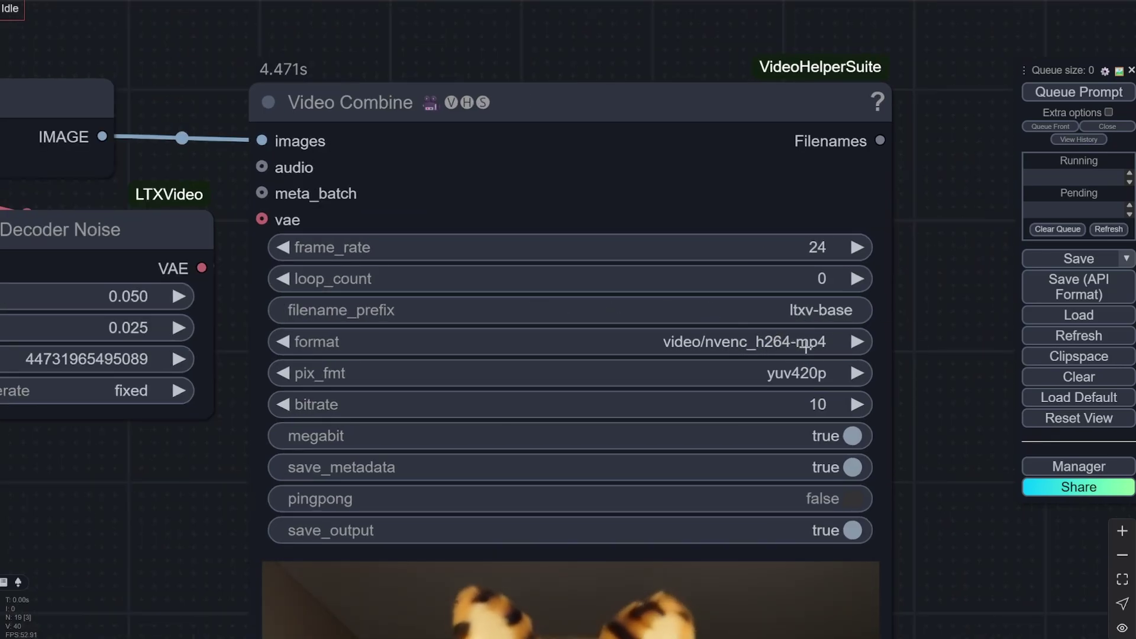
left_click(788, 347)
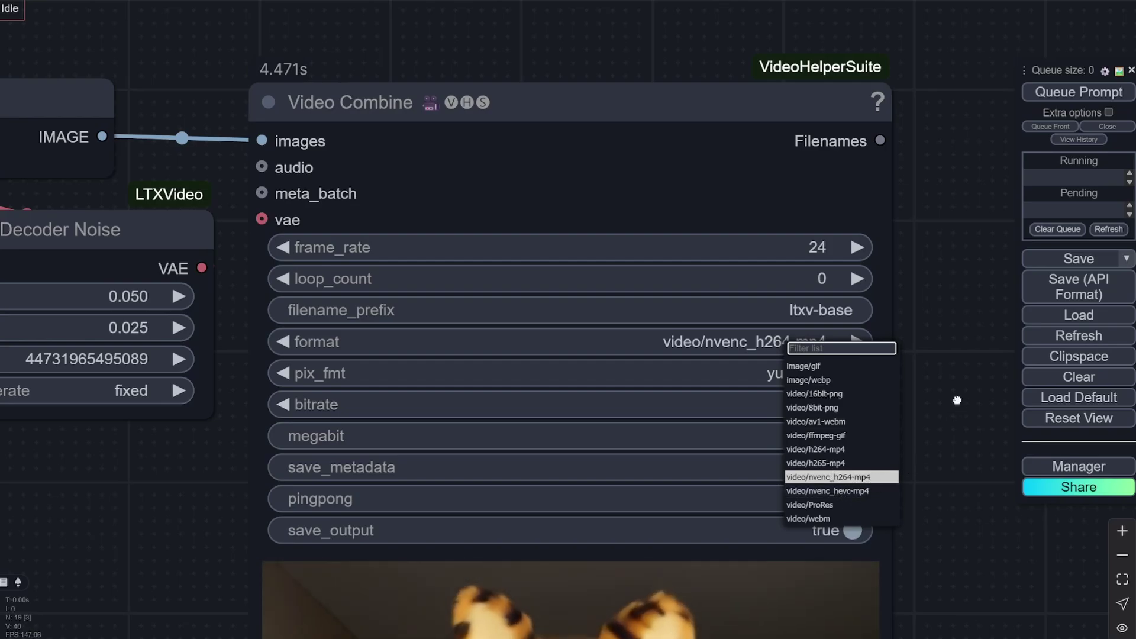
scroll(925, 398, "up", 1)
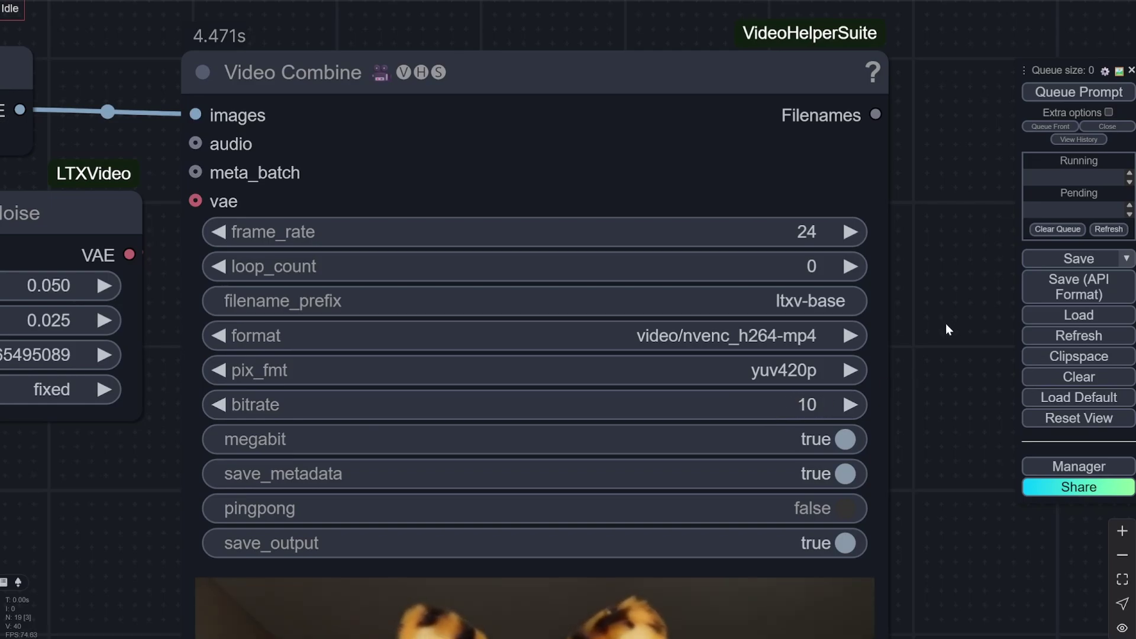
Bypass the Load Image node in the image-to-video layout.
scroll(950, 324, "down", 6)
scroll(566, 438, "up", 10)
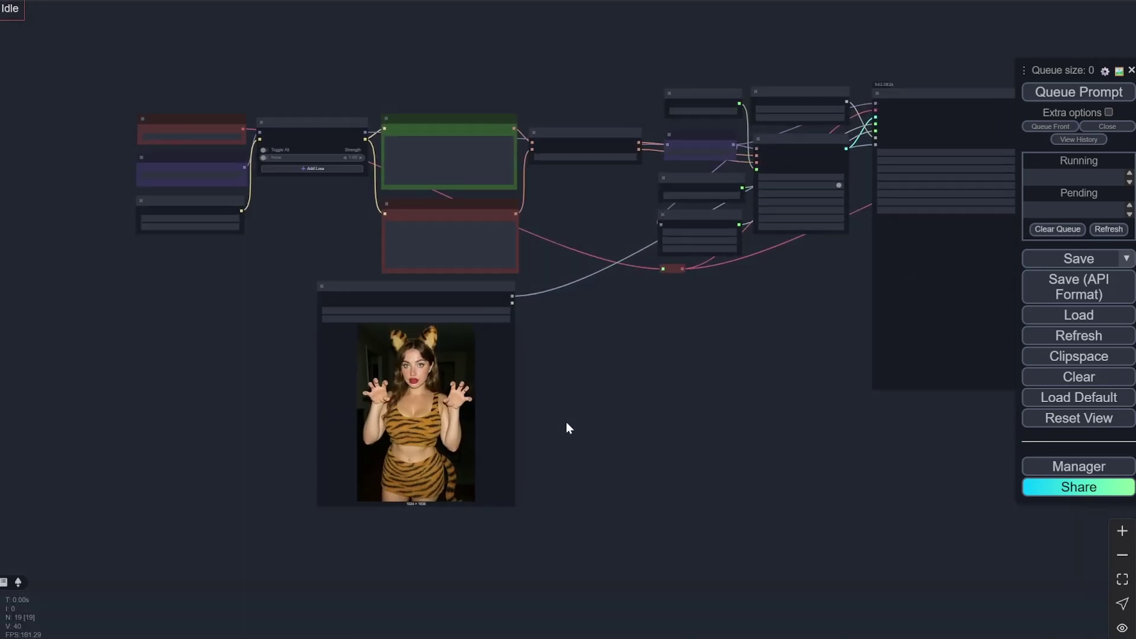
scroll(509, 284, "up", 3)
scroll(508, 283, "down", 3)
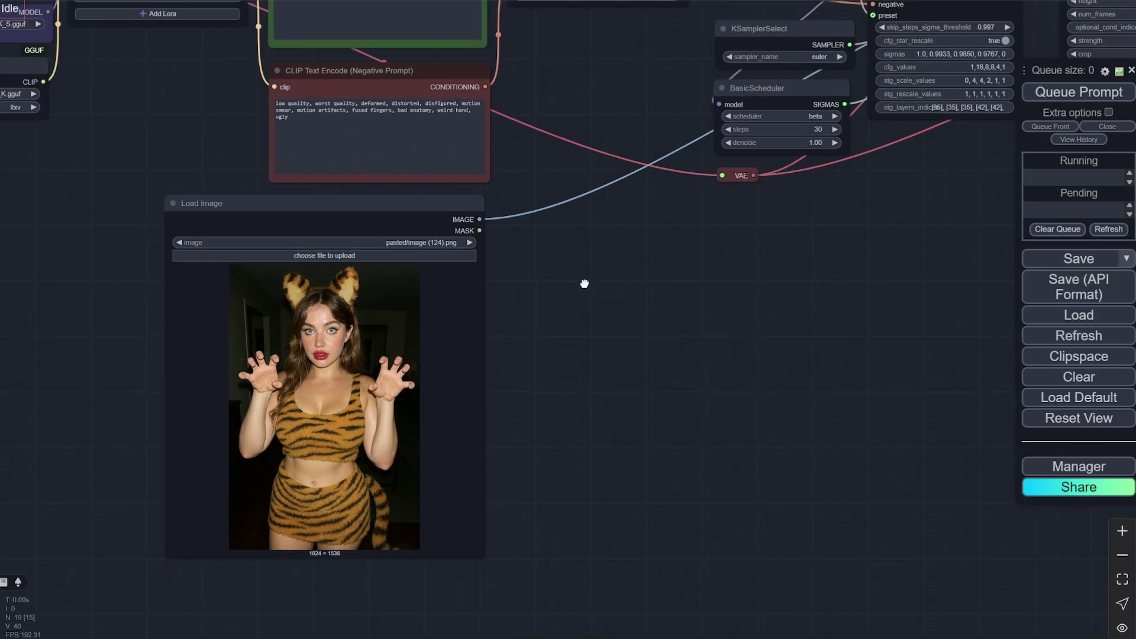
left_click_drag(583, 284, 503, 338)
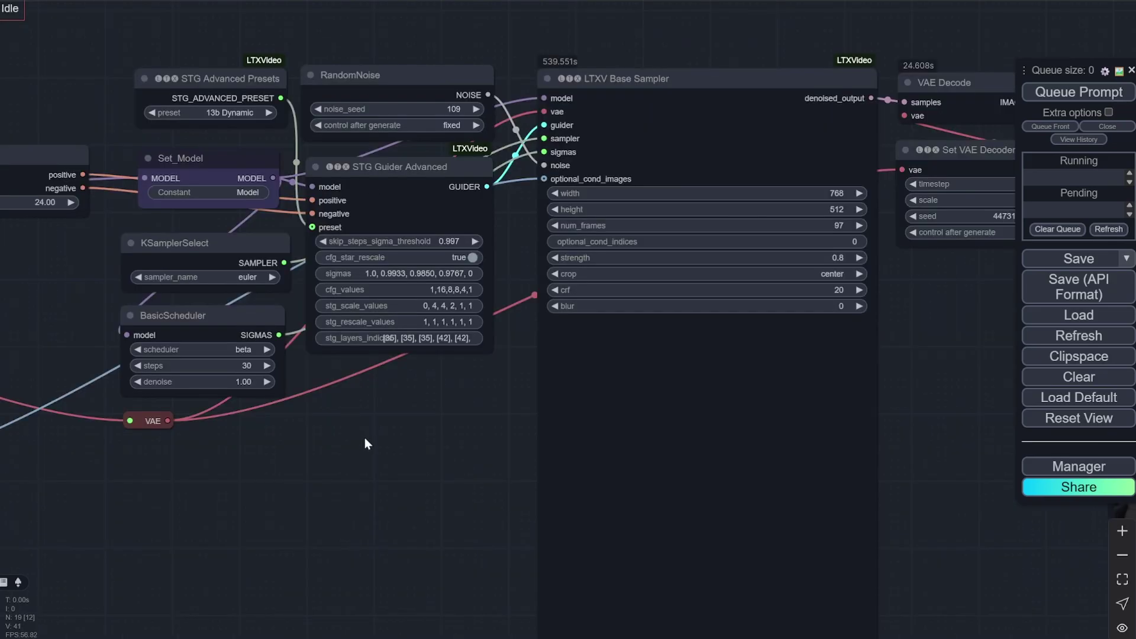
scroll(364, 437, "down", 5)
left_click_drag(289, 517, 517, 375)
scroll(517, 375, "up", 5)
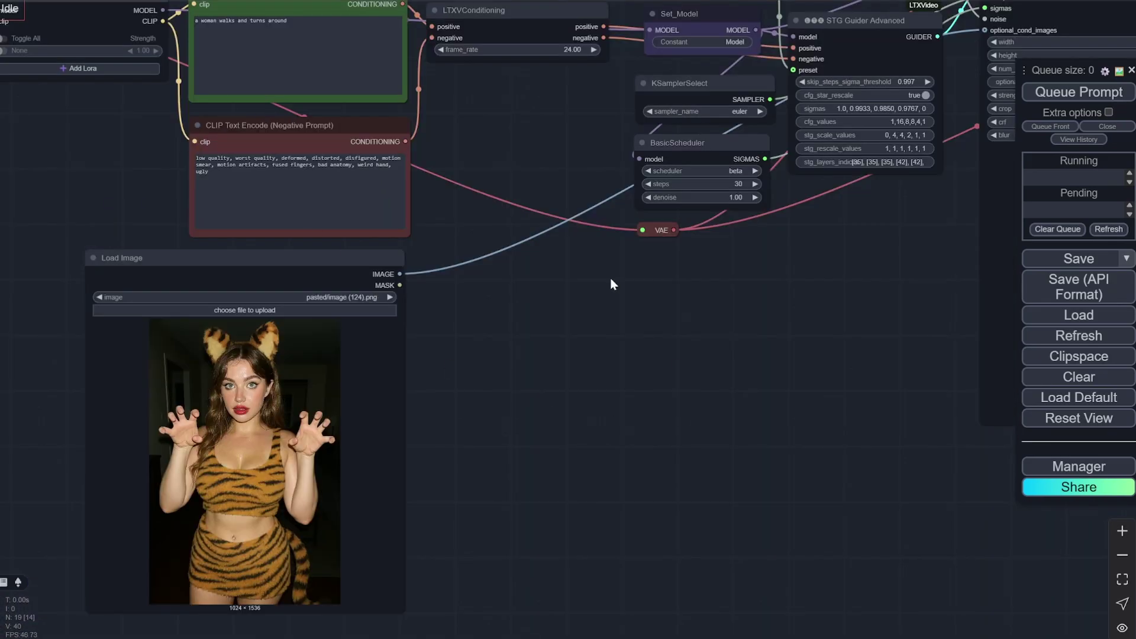
left_click_drag(727, 313, 700, 344)
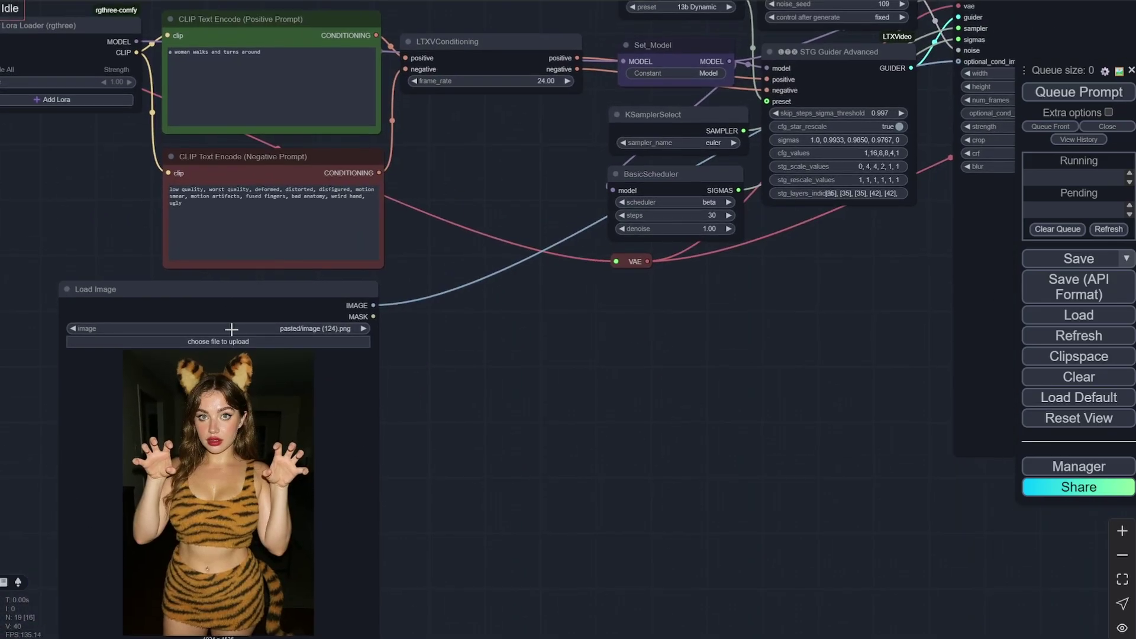
right_click(223, 293)
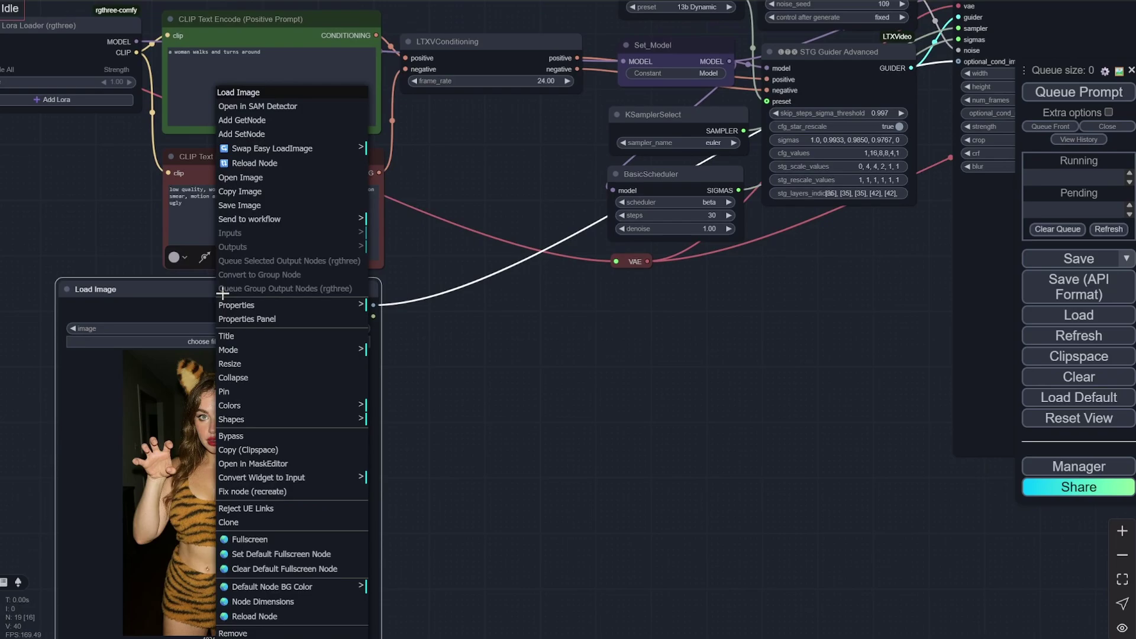
left_click(246, 439)
Trace the bypassed Load Image link to the LTXV Base Sampler's optional_cond_images input and examine that input up close.
left_click_drag(653, 364, 314, 514)
scroll(646, 216, "up", 7)
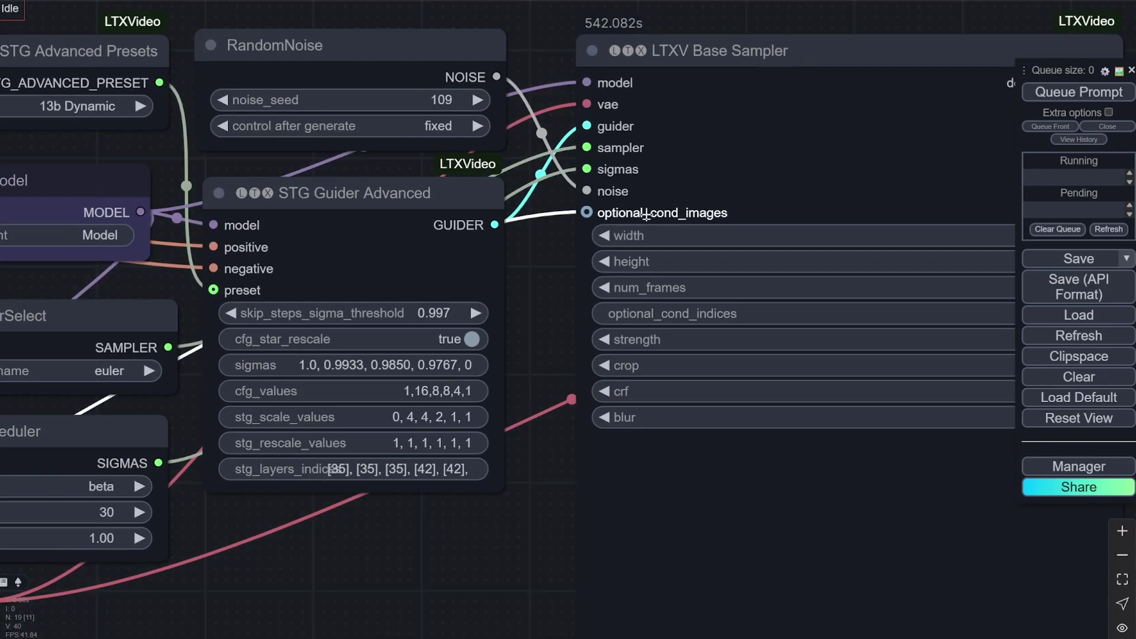
scroll(646, 215, "up", 4)
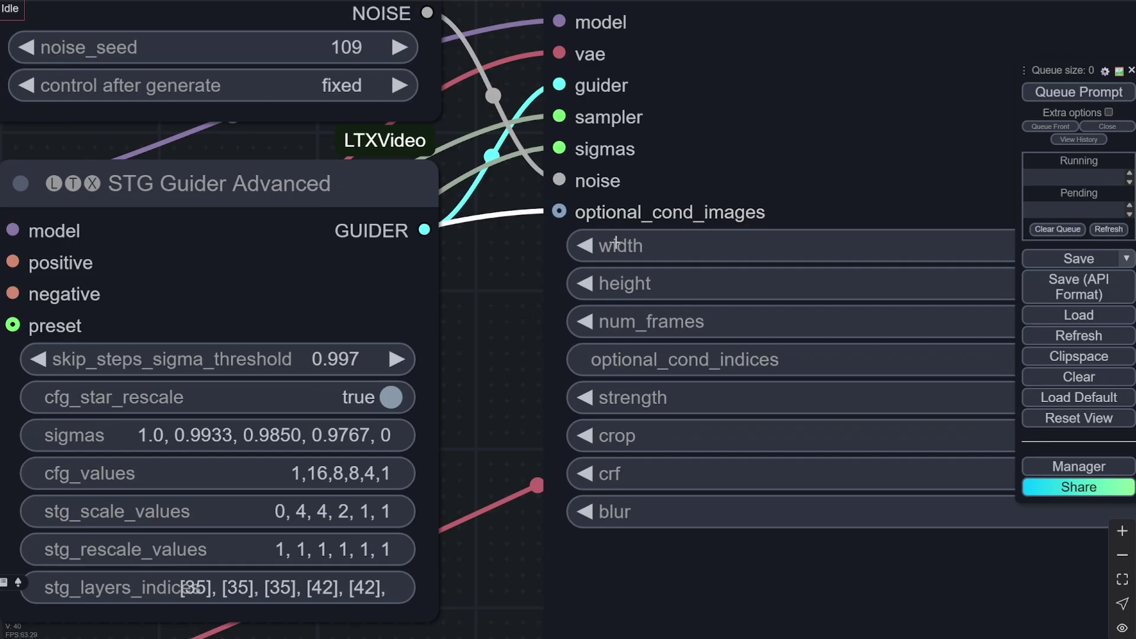
scroll(507, 272, "down", 12)
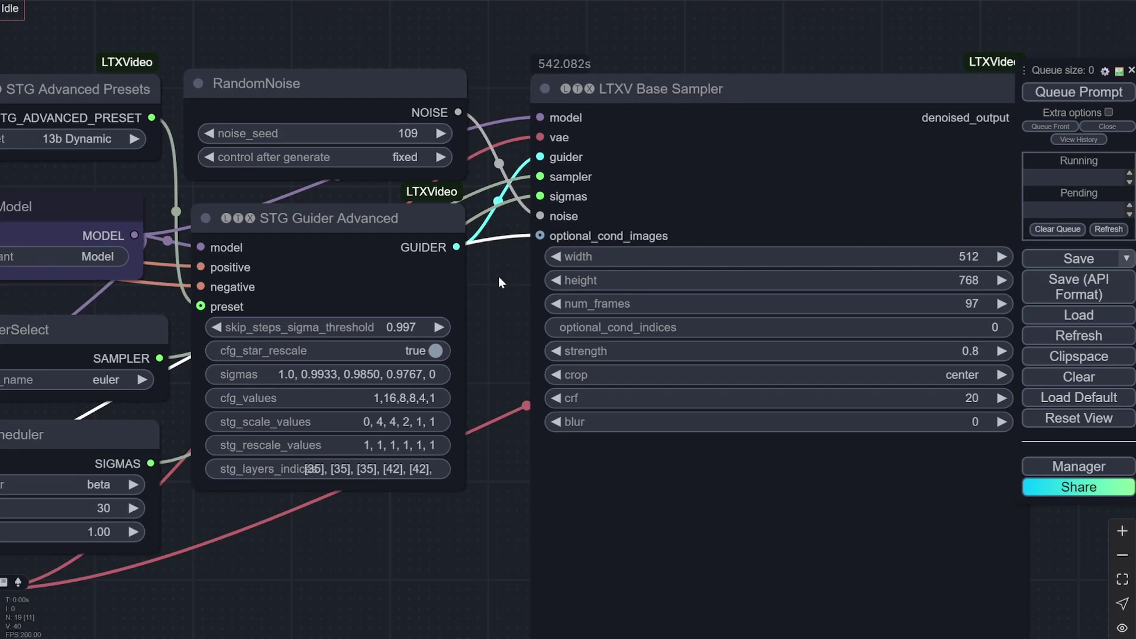
left_click_drag(295, 547, 438, 467)
scroll(437, 466, "down", 3)
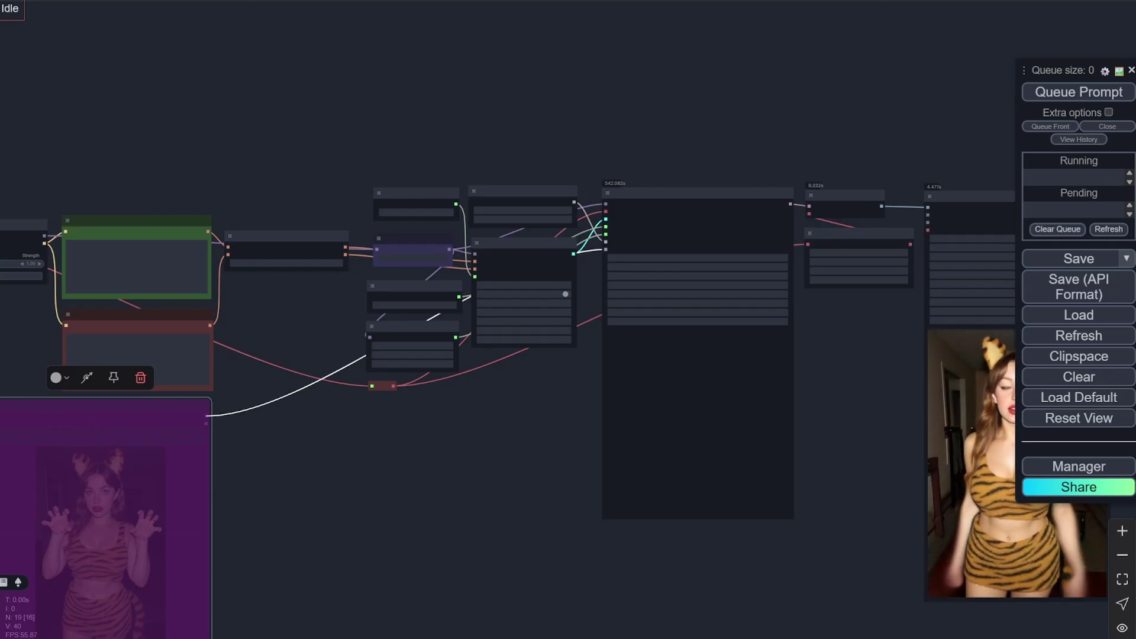
scroll(589, 292, "up", 4)
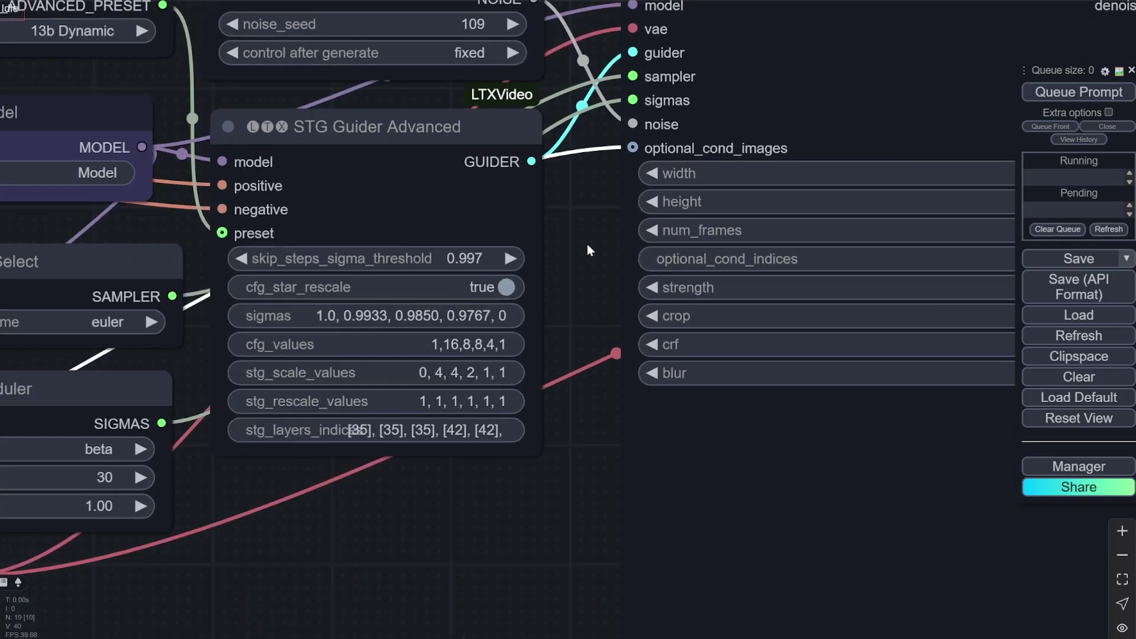
scroll(587, 244, "down", 3)
Look over the text-to-video layout with its bypassed Load Image node, and the guider and sampler connections.
left_click_drag(387, 417, 456, 395)
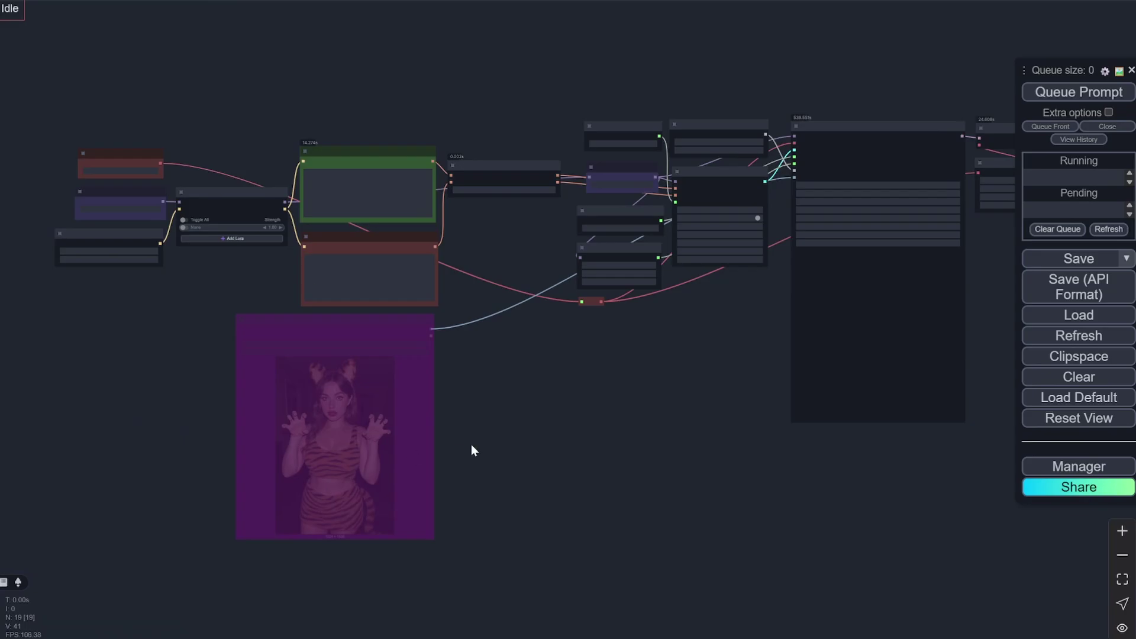
scroll(353, 360, "up", 7)
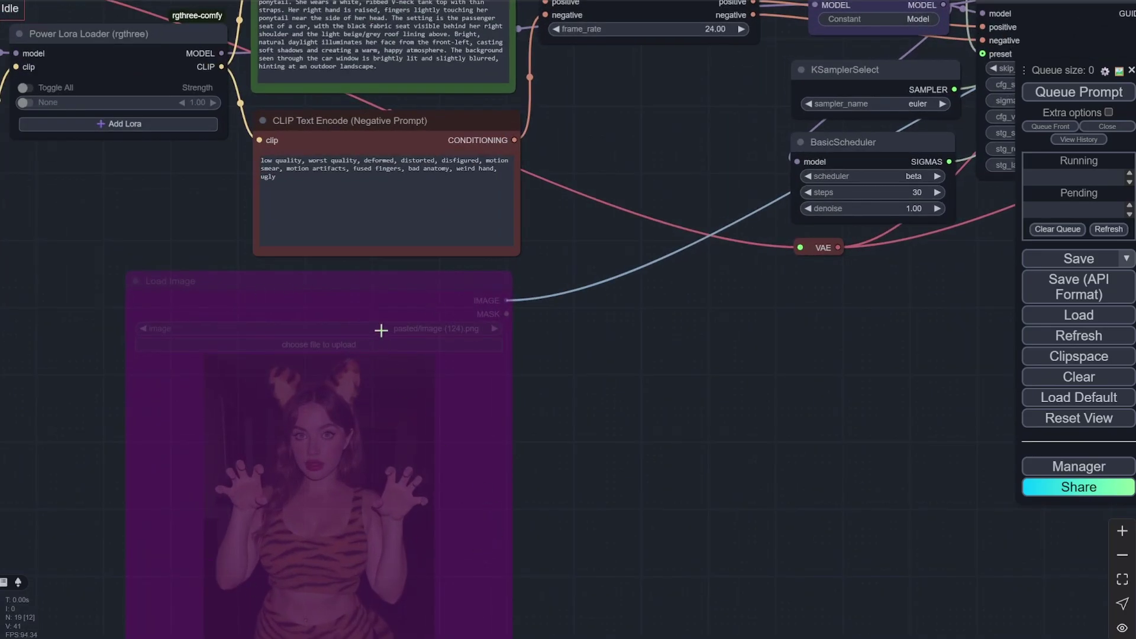
left_click_drag(681, 378, 169, 586)
scroll(724, 239, "up", 4)
scroll(823, 121, "down", 1)
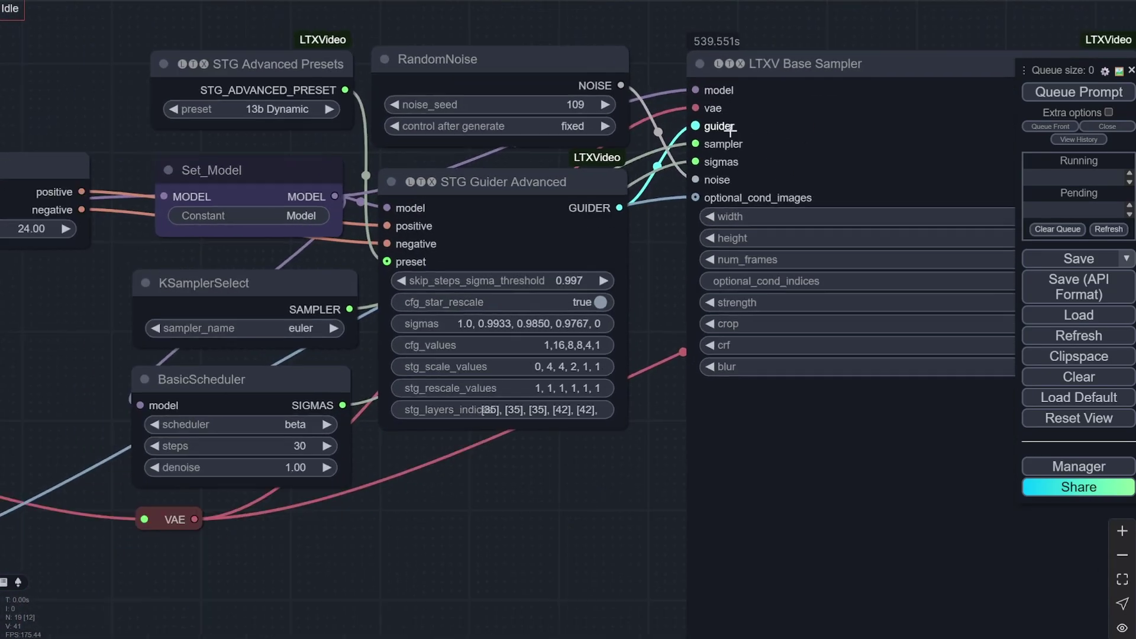
Read the positive prompt describing the woman in a car in the text-to-video layout.
scroll(730, 130, "down", 6)
left_click_drag(79, 100, 406, 119)
scroll(401, 105, "up", 7)
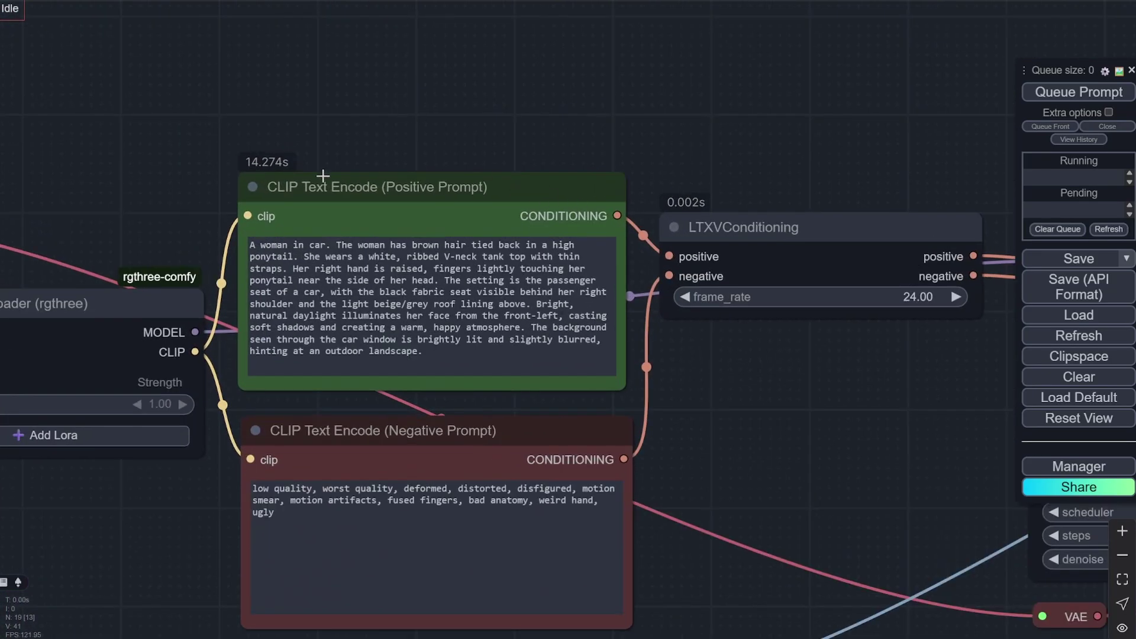
scroll(374, 117, "down", 5)
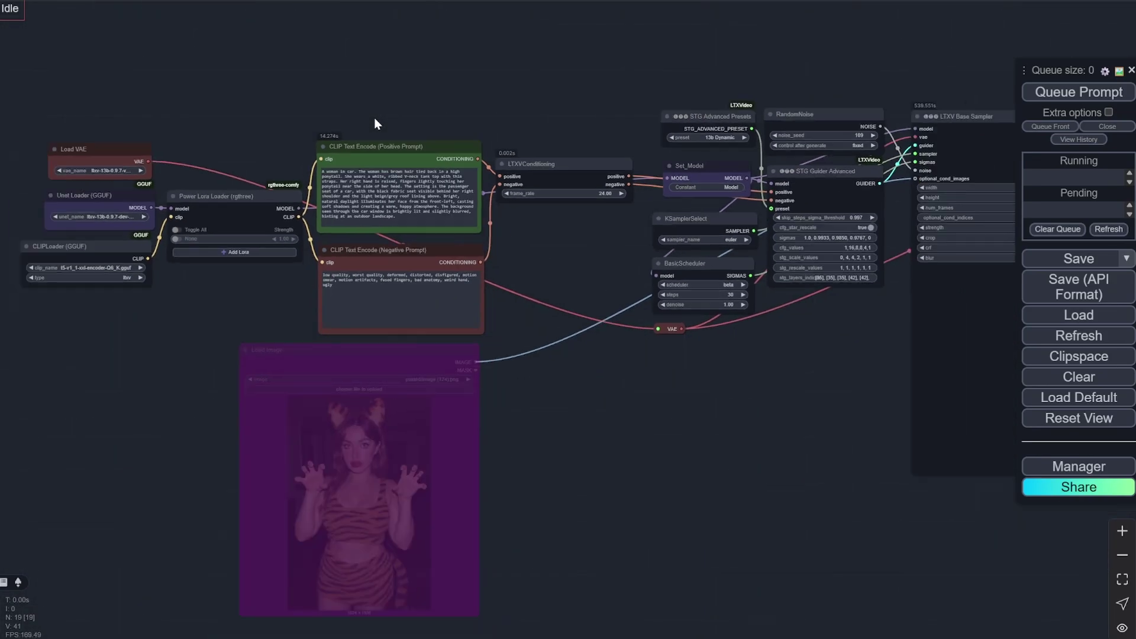
scroll(373, 119, "up", 7)
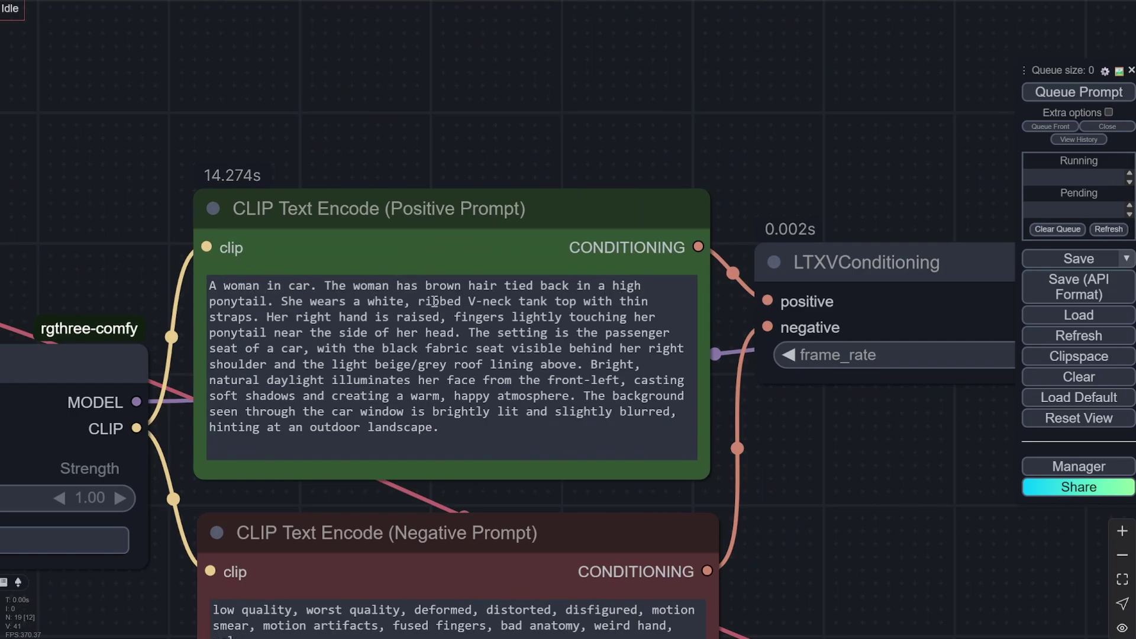
scroll(278, 125, "down", 15)
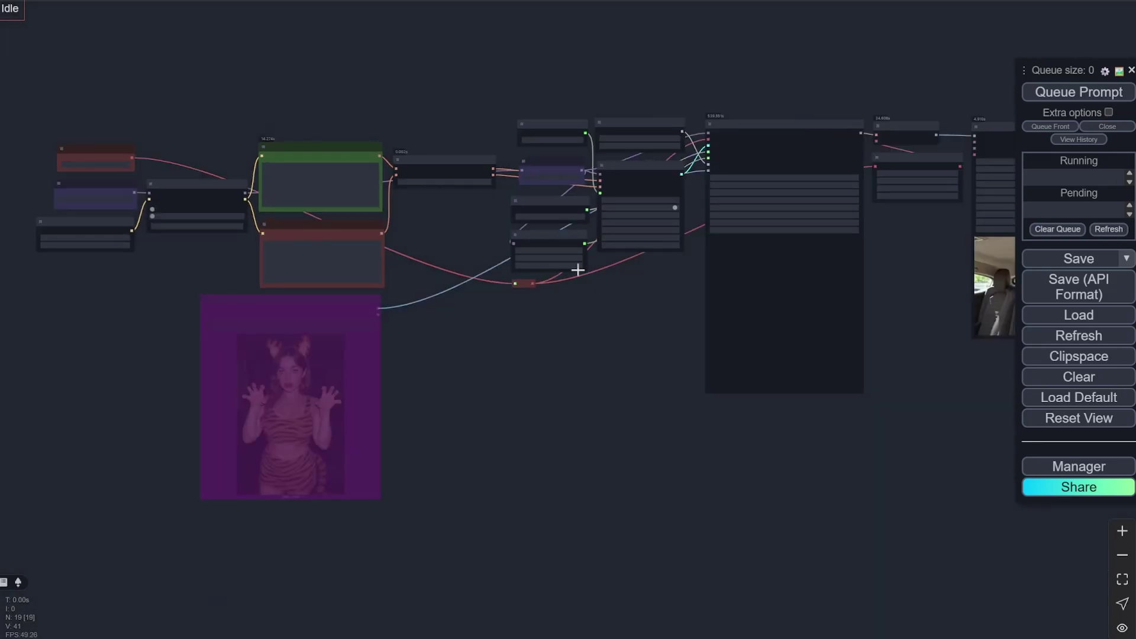
Examine the generated car video up close in the Video Combine preview.
left_click_drag(555, 338, 165, 327)
scroll(736, 318, "up", 3)
scroll(742, 305, "up", 6)
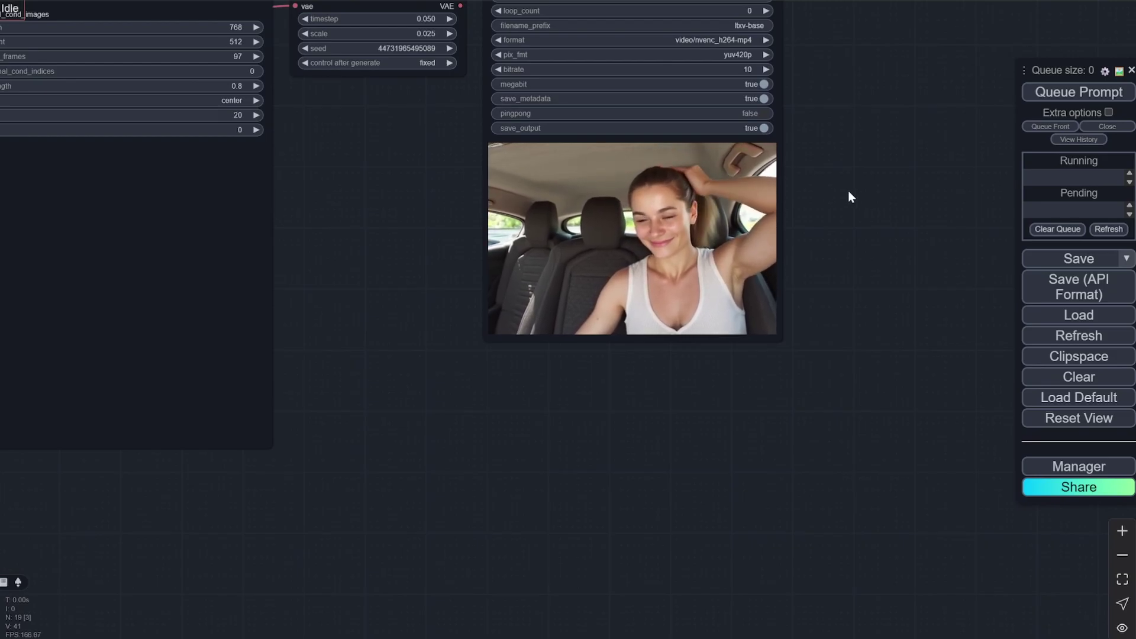
scroll(849, 192, "down", 4)
scroll(807, 200, "up", 7)
scroll(808, 199, "down", 3)
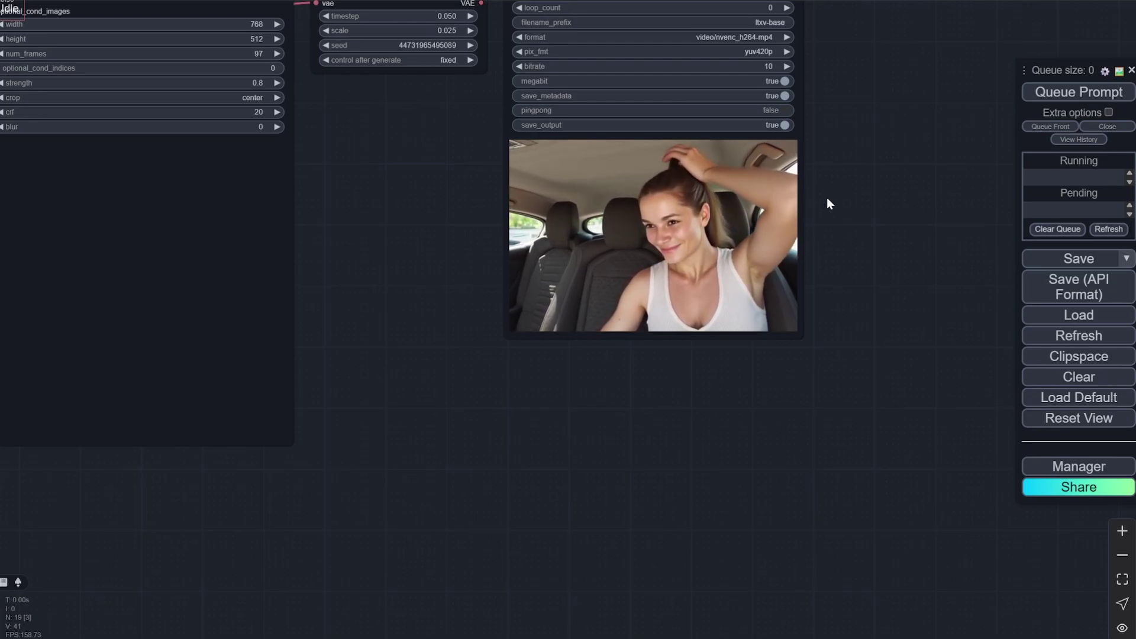
scroll(825, 197, "up", 1)
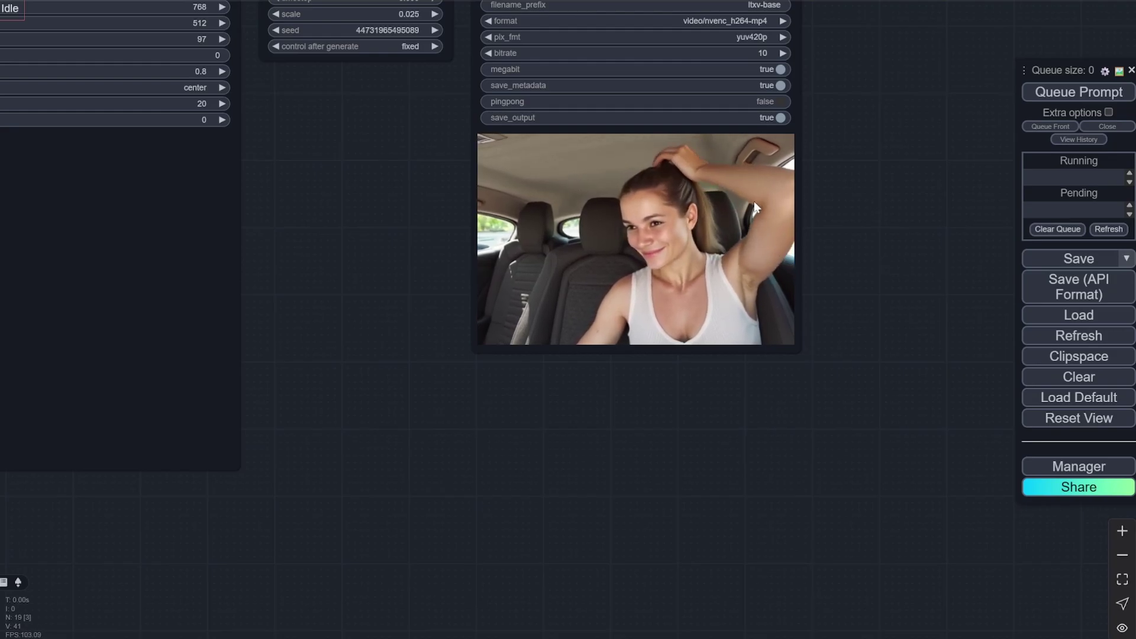
scroll(636, 228, "up", 8)
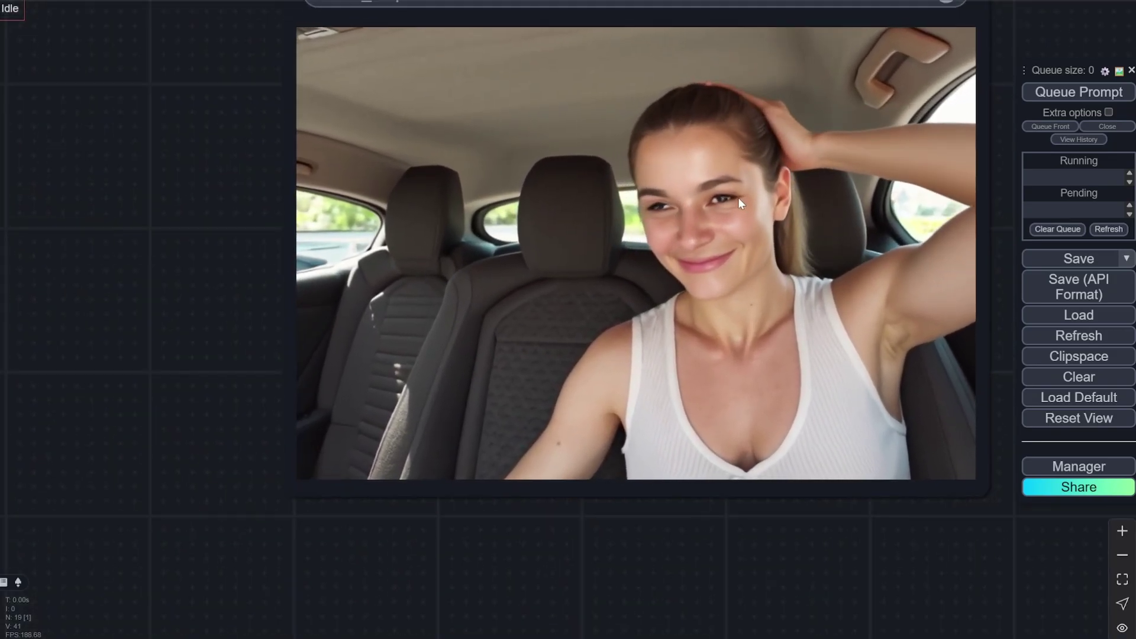
Compare the generated car video with the LTXV Base Sampler and decoder settings in the text-to-video layout.
scroll(741, 199, "down", 7)
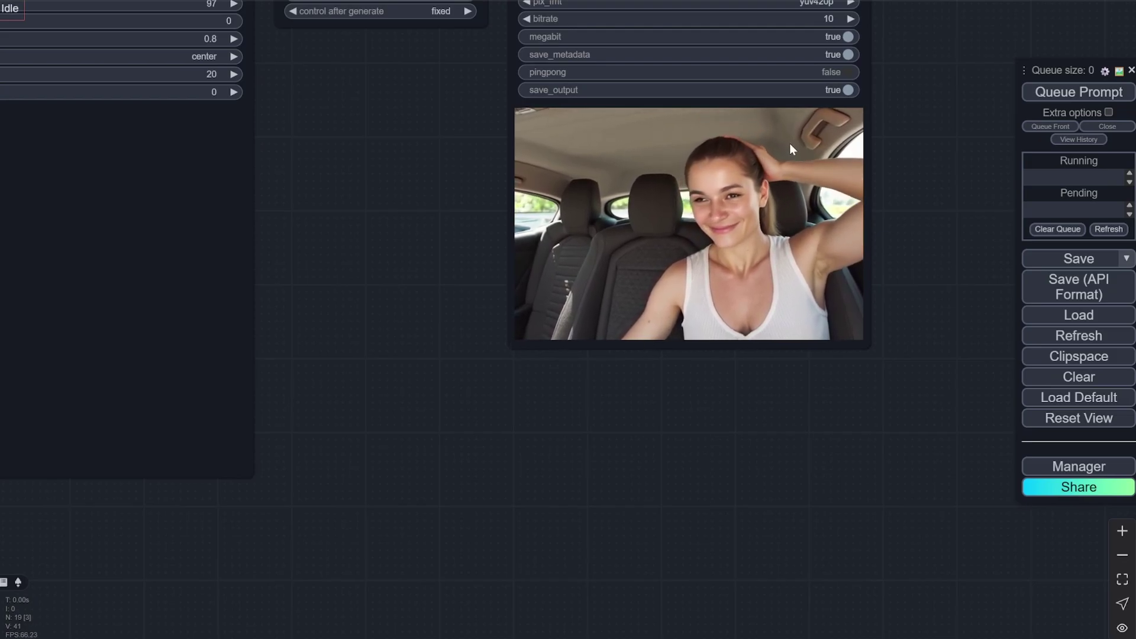
scroll(673, 223, "up", 5)
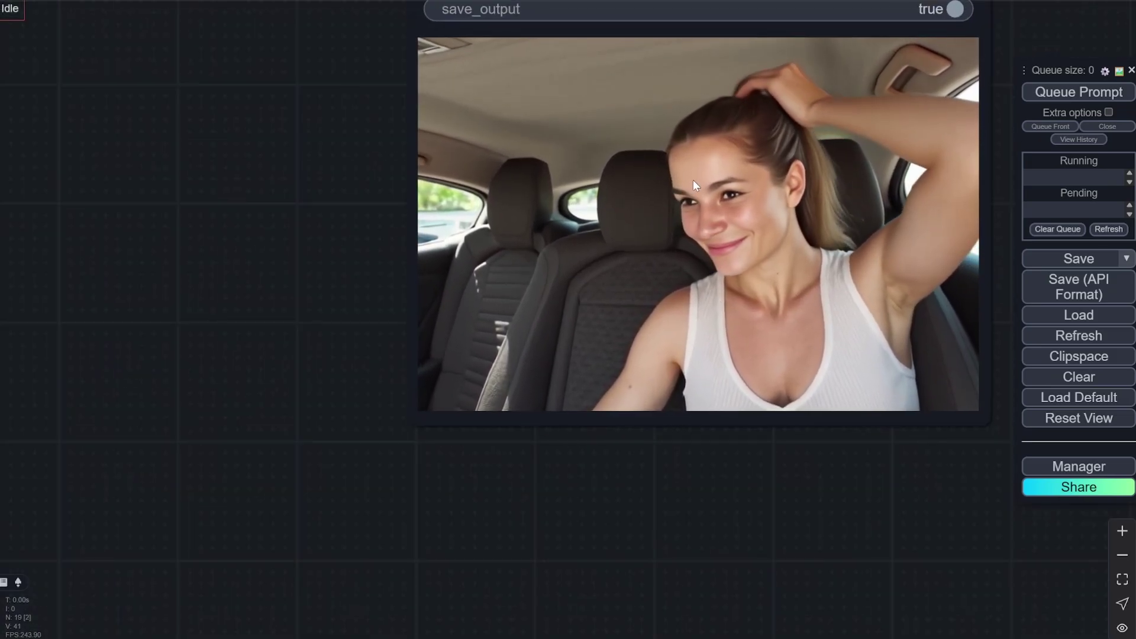
scroll(668, 266, "down", 8)
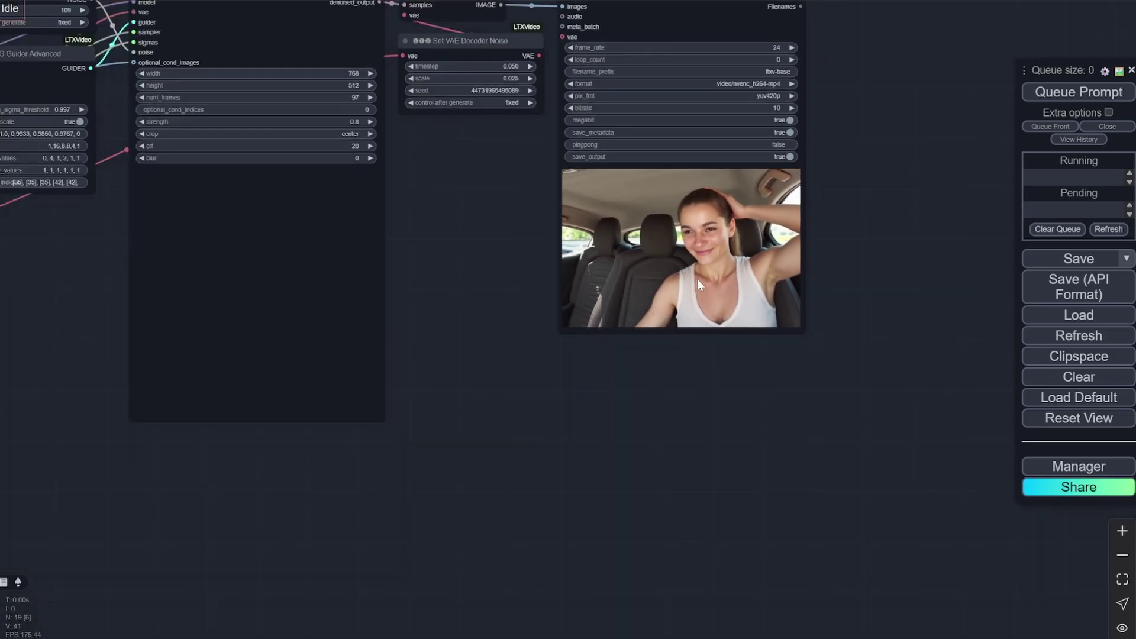
scroll(698, 279, "down", 3)
scroll(697, 367, "up", 3)
left_click_drag(526, 376, 674, 357)
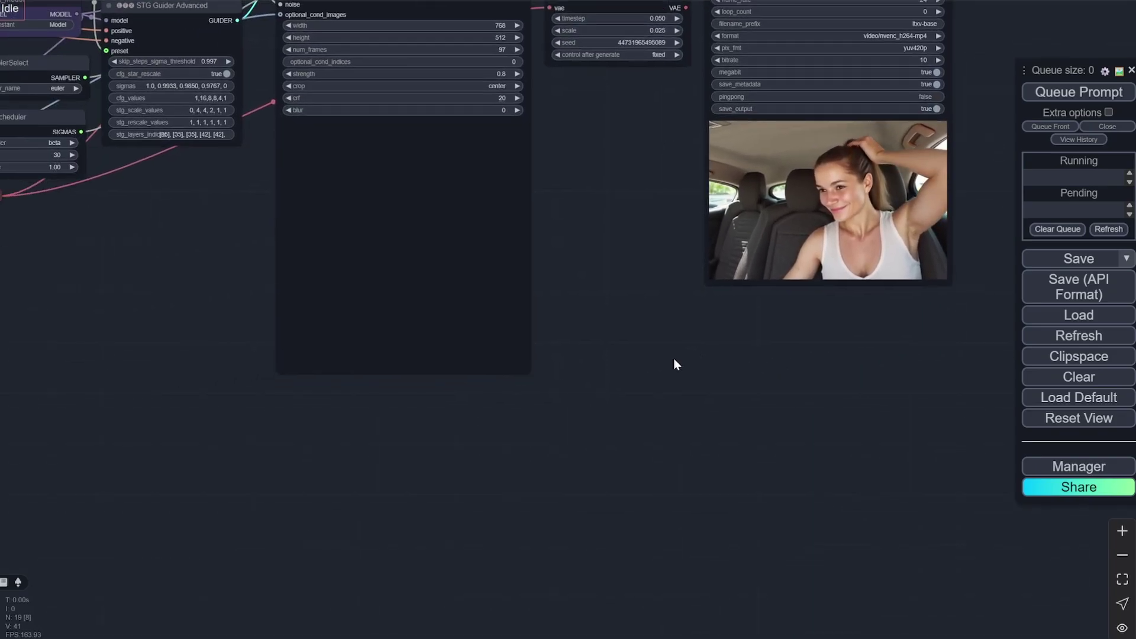
scroll(675, 359, "down", 3)
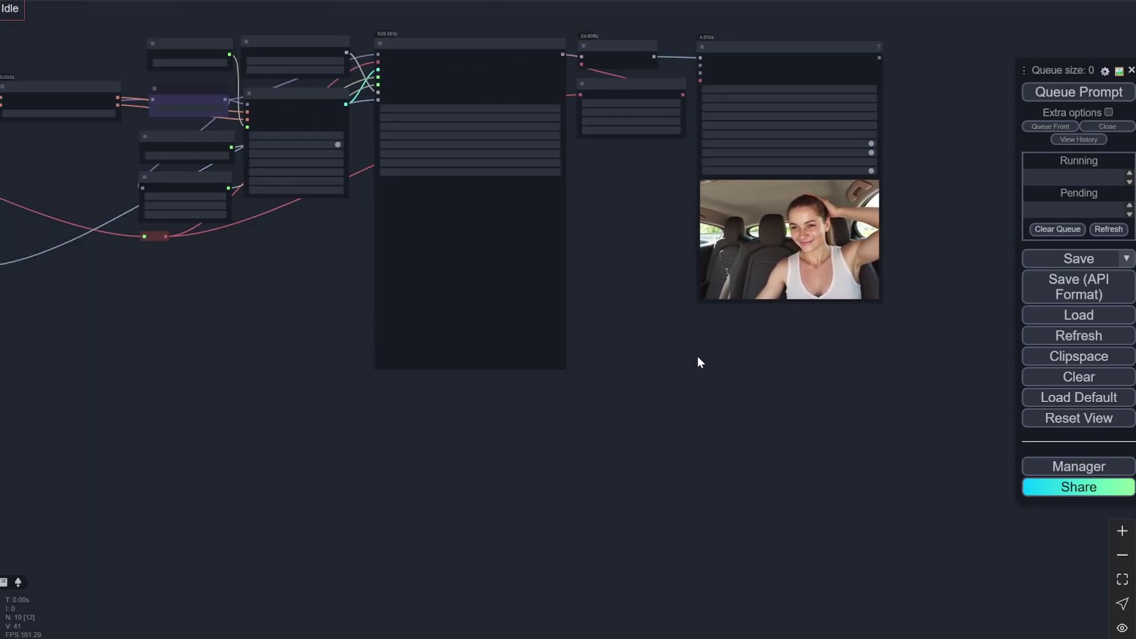
scroll(813, 355, "up", 3)
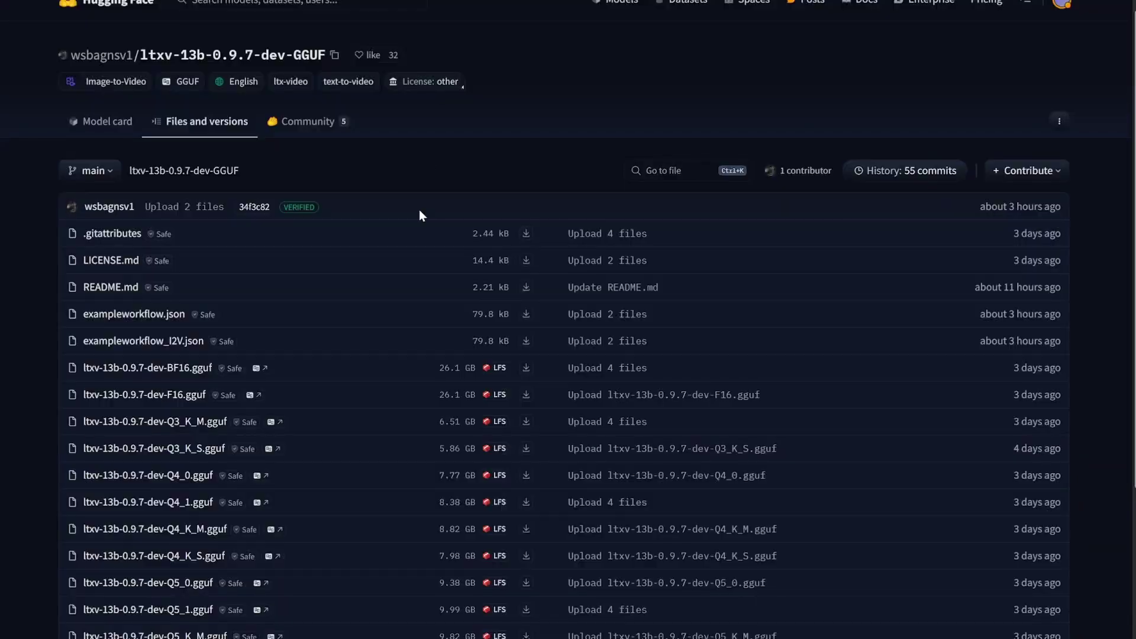
Check the ltxv-13b-0.9.7-dev-GGUF file list on Hugging Face, then return to the bypassed Load Image node in ComfyUI.
scroll(378, 284, "down", 3)
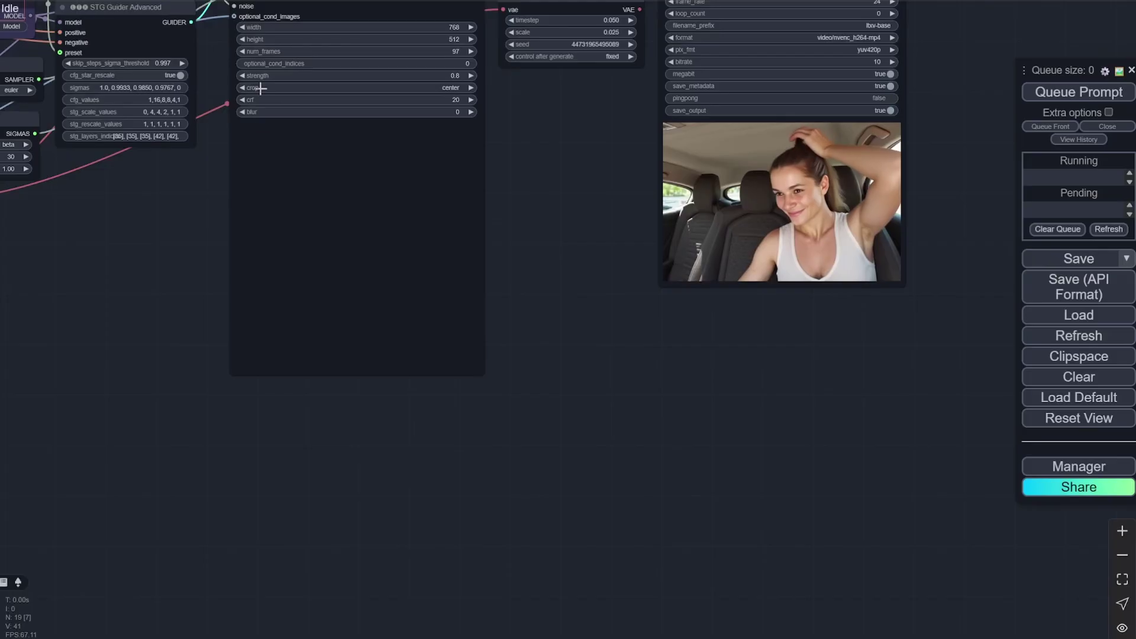
scroll(775, 409, "down", 2)
left_click_drag(207, 447, 436, 302)
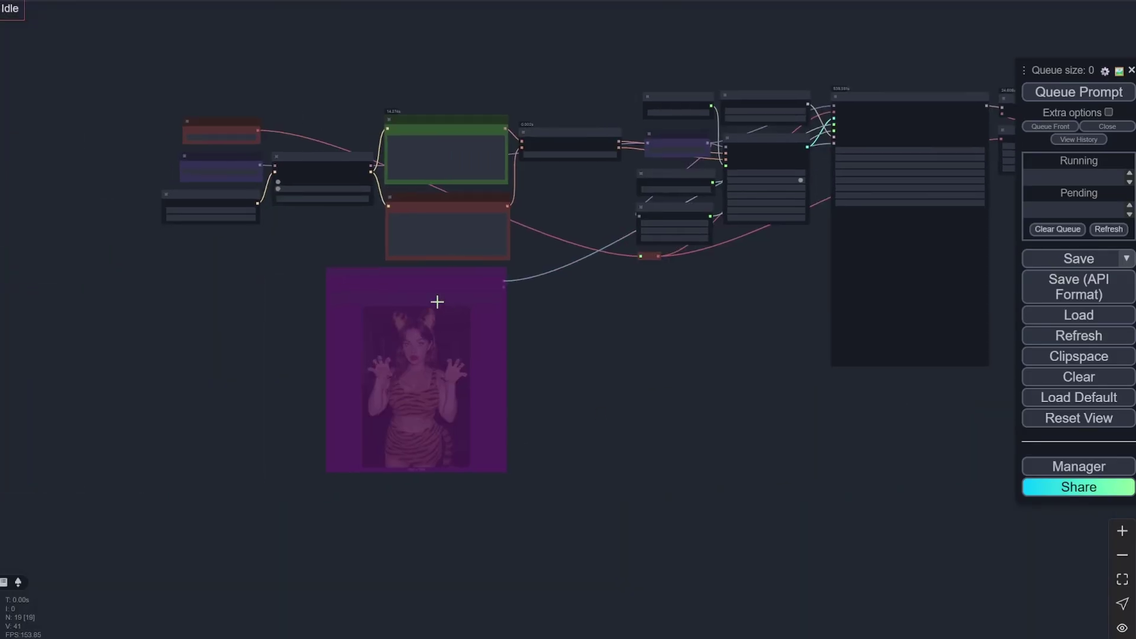
Remove the bypass from the Load Image node in the workflow with the "a woman walks and turns around" prompt.
scroll(562, 232, "up", 6)
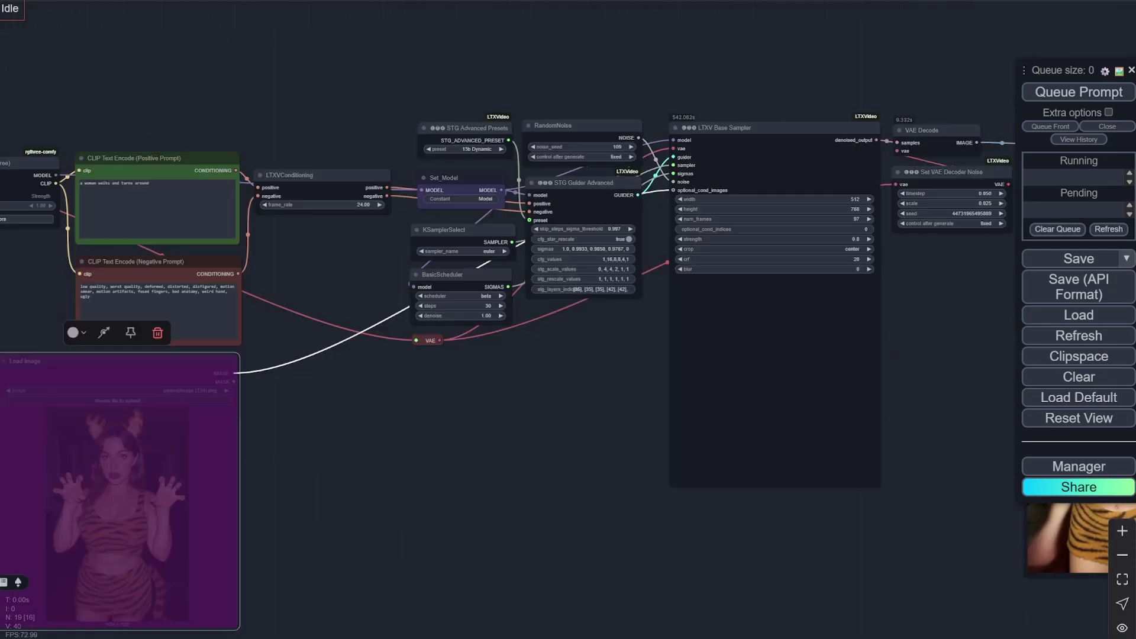
scroll(528, 256, "down", 3)
scroll(222, 343, "up", 4)
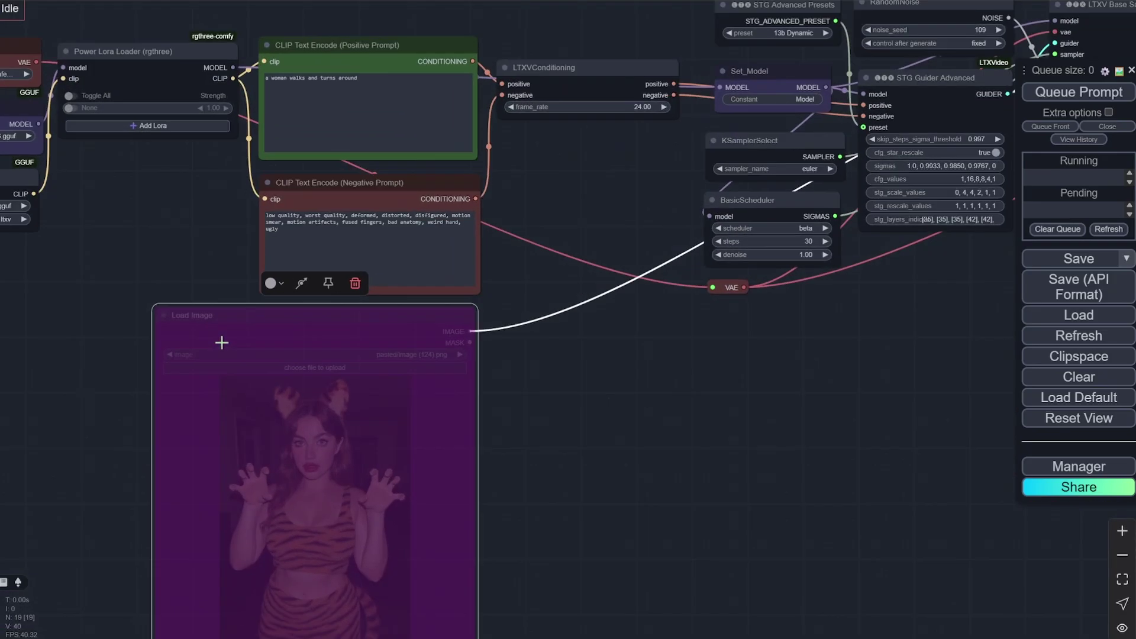
scroll(221, 342, "up", 2)
right_click(223, 308)
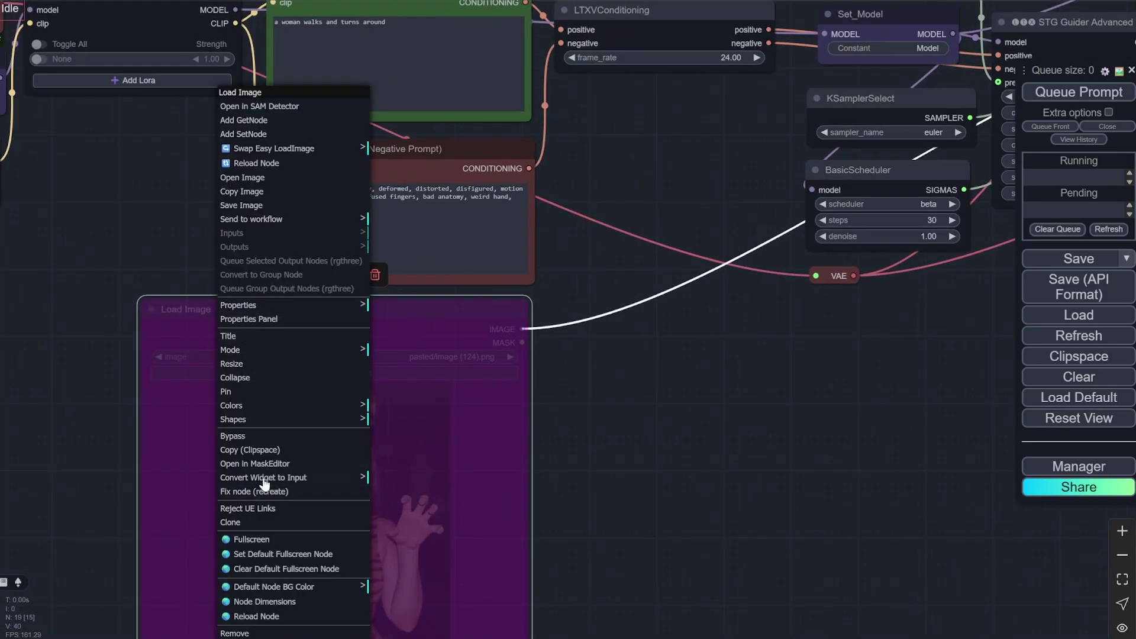
left_click(244, 438)
View the tiger-costume video in the Video Combine node of the image-to-video workflow.
scroll(71, 436, "down", 7)
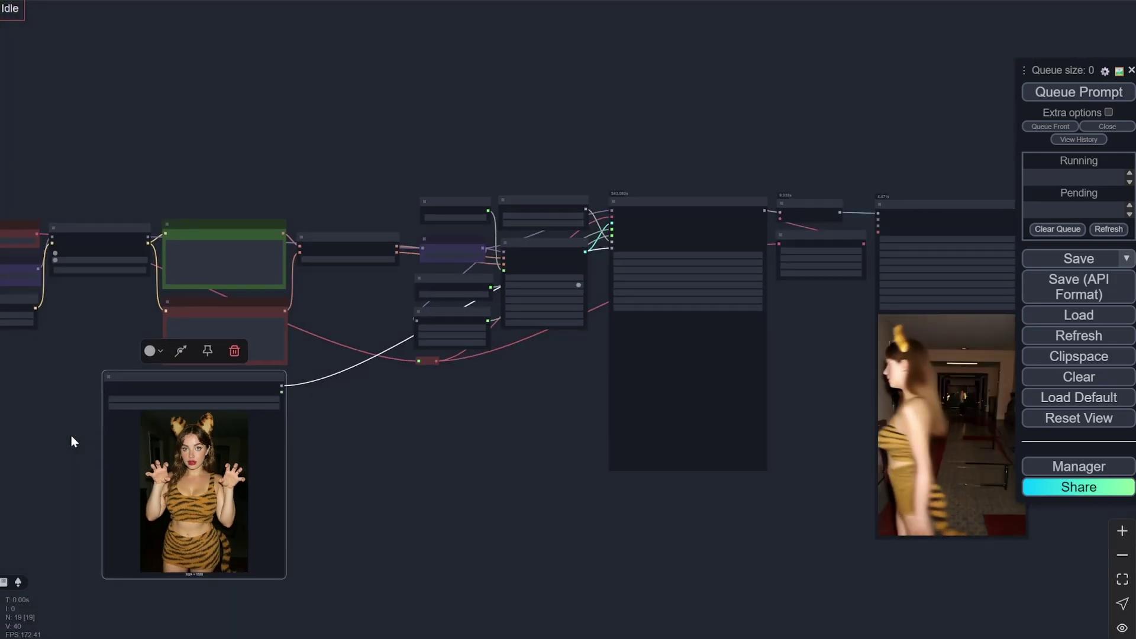
left_click_drag(732, 510, 405, 462)
scroll(681, 367, "up", 8)
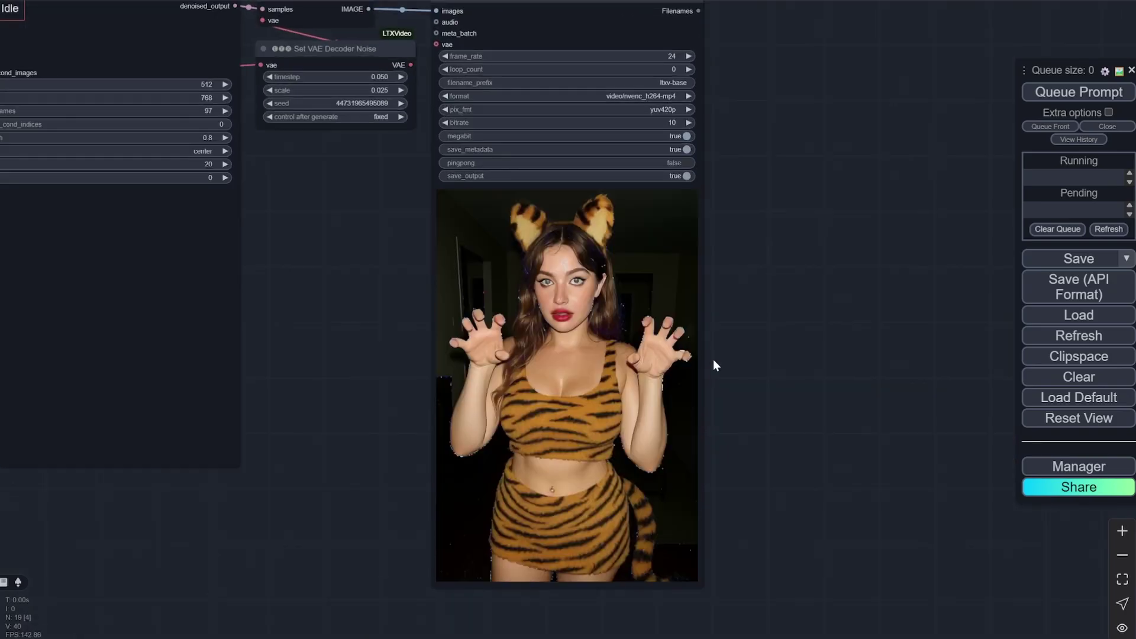
scroll(750, 342, "down", 3)
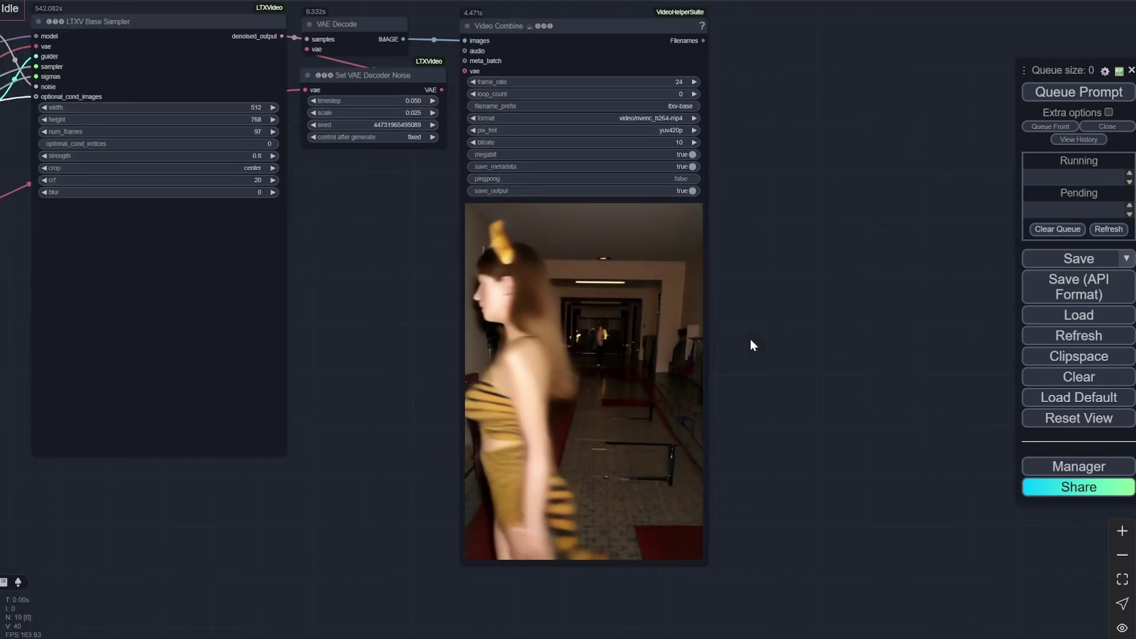
Read the positive and negative prompts of the image-to-video workflow in the CLIP Text Encode nodes.
scroll(750, 341, "down", 5)
left_click_drag(272, 335, 528, 349)
scroll(255, 162, "up", 4)
scroll(395, 244, "up", 2)
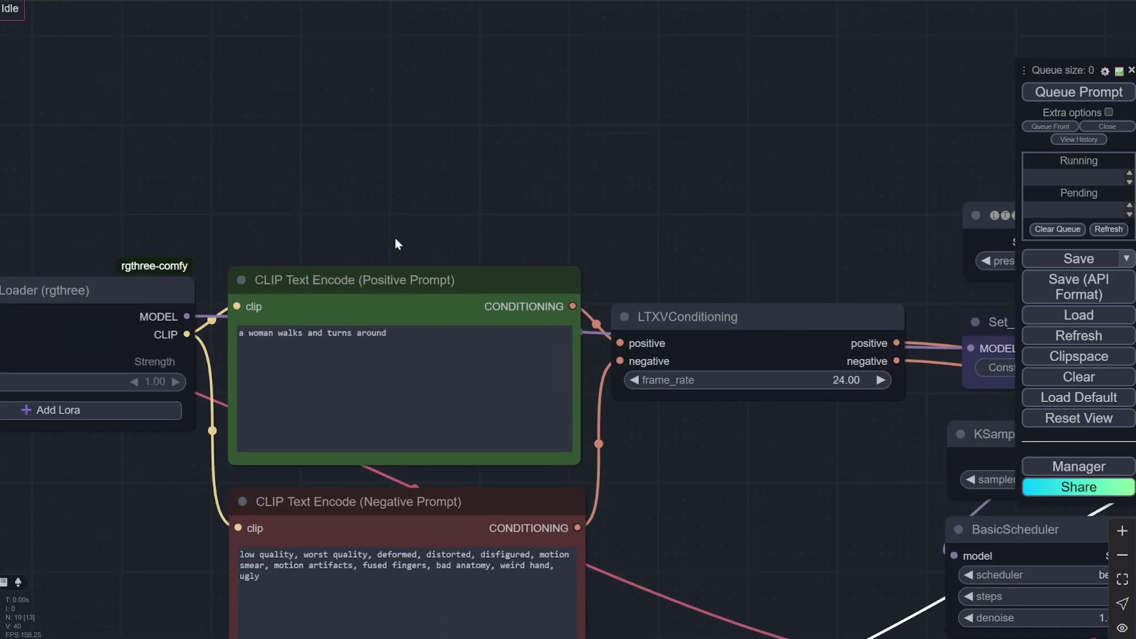
scroll(743, 502, "up", 1)
Examine the motion and background quality of the generated tiger-costume video up close.
scroll(670, 470, "down", 5)
scroll(867, 565, "down", 3)
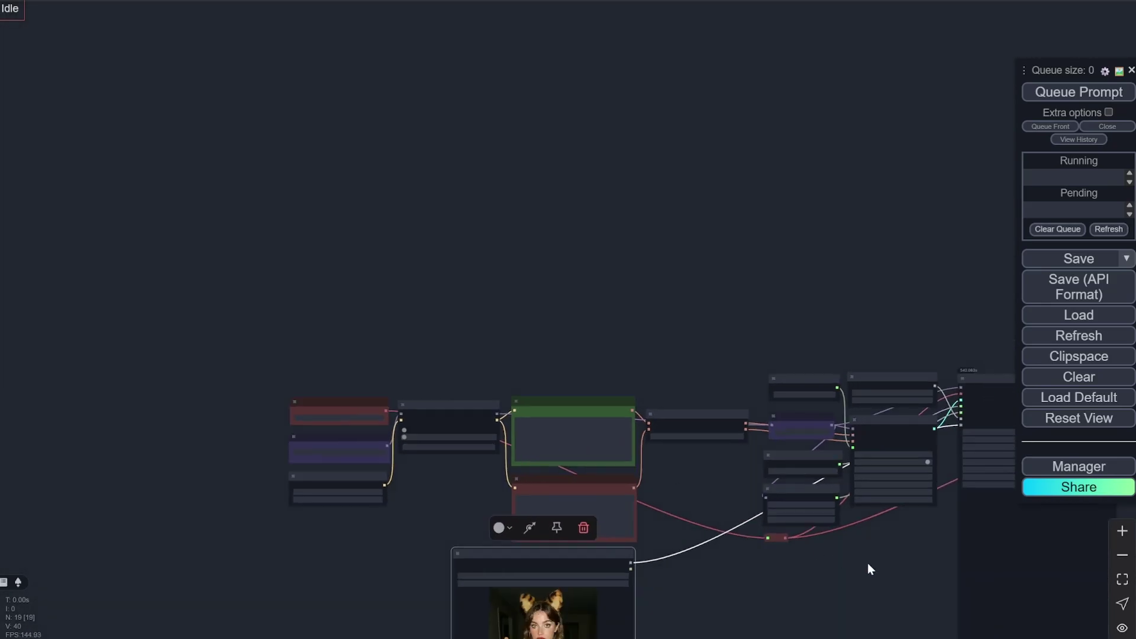
left_click_drag(867, 568, 424, 260)
scroll(824, 331, "up", 6)
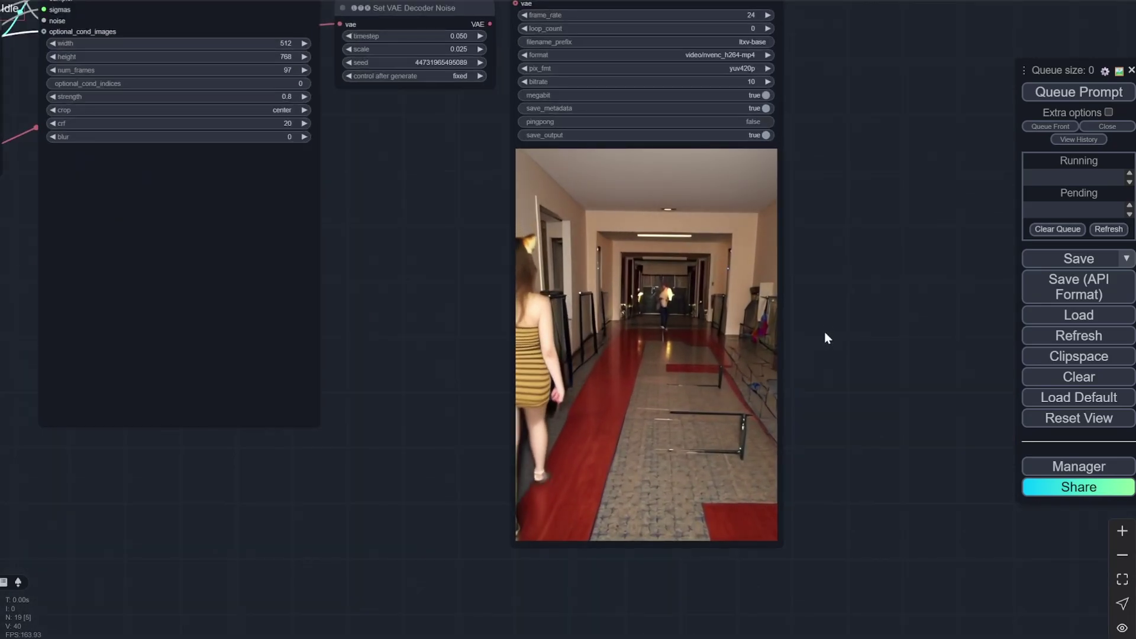
scroll(831, 310, "up", 1)
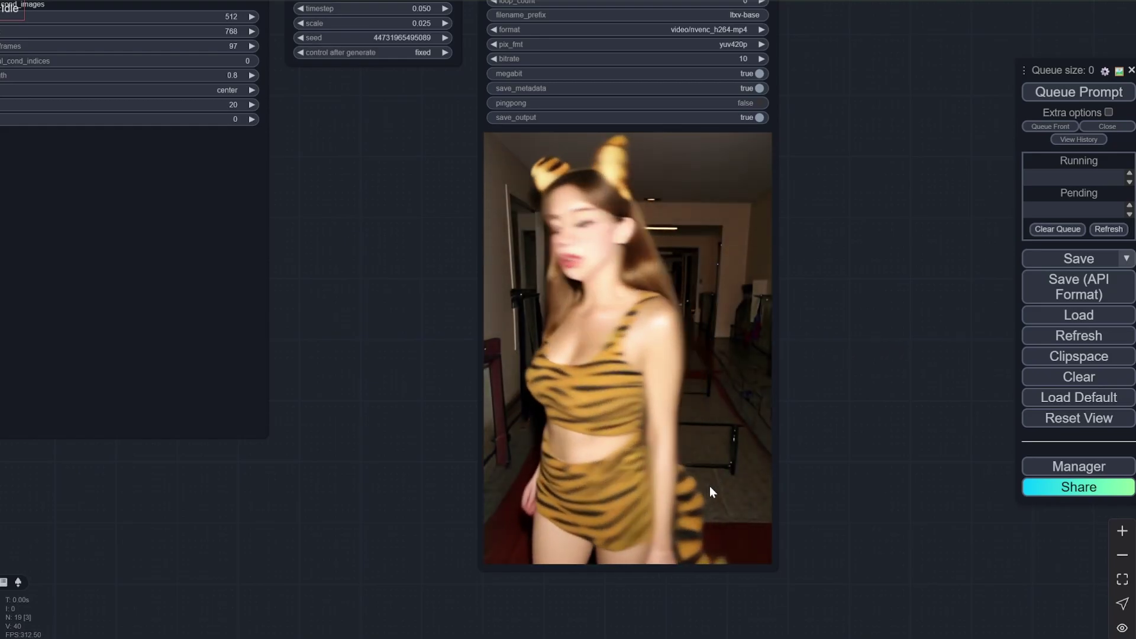
scroll(859, 237, "down", 5)
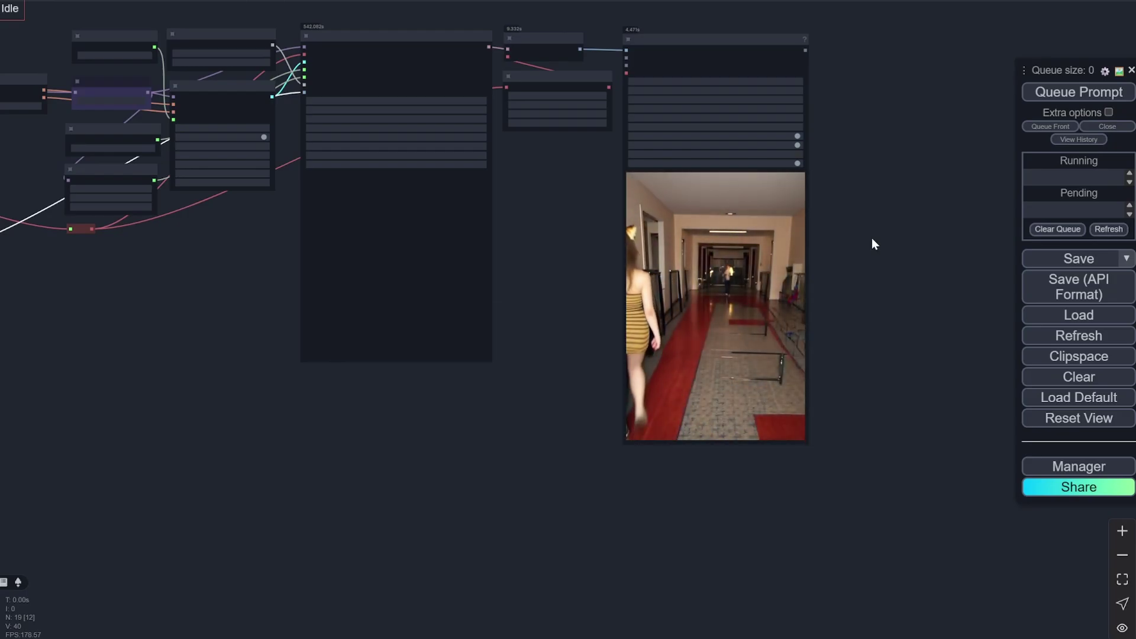
scroll(862, 357, "up", 8)
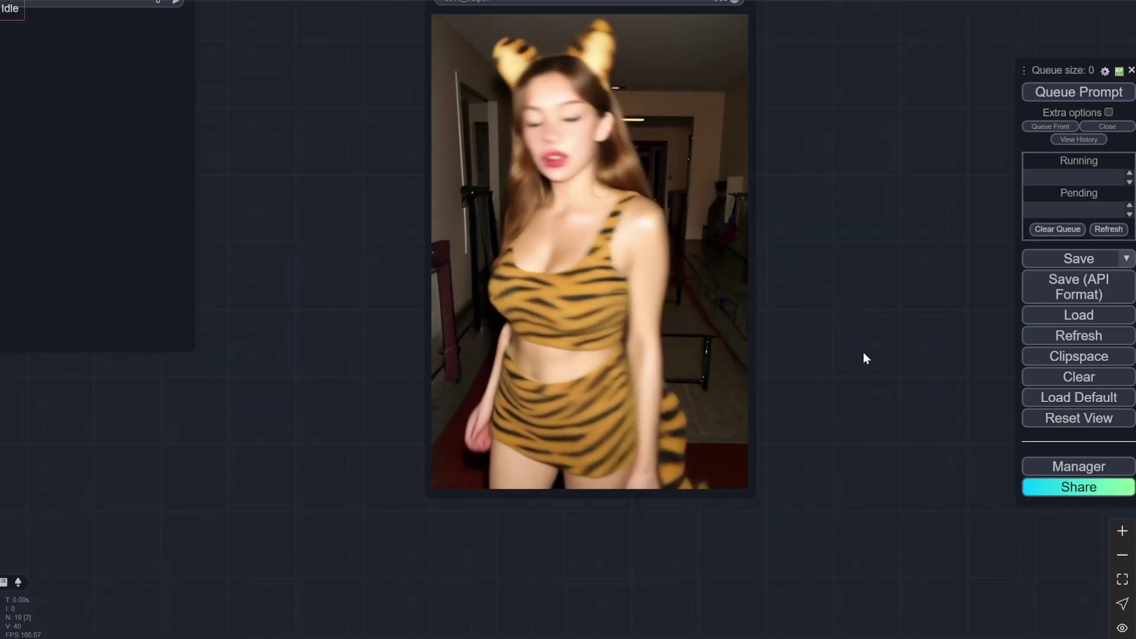
scroll(621, 343, "up", 3)
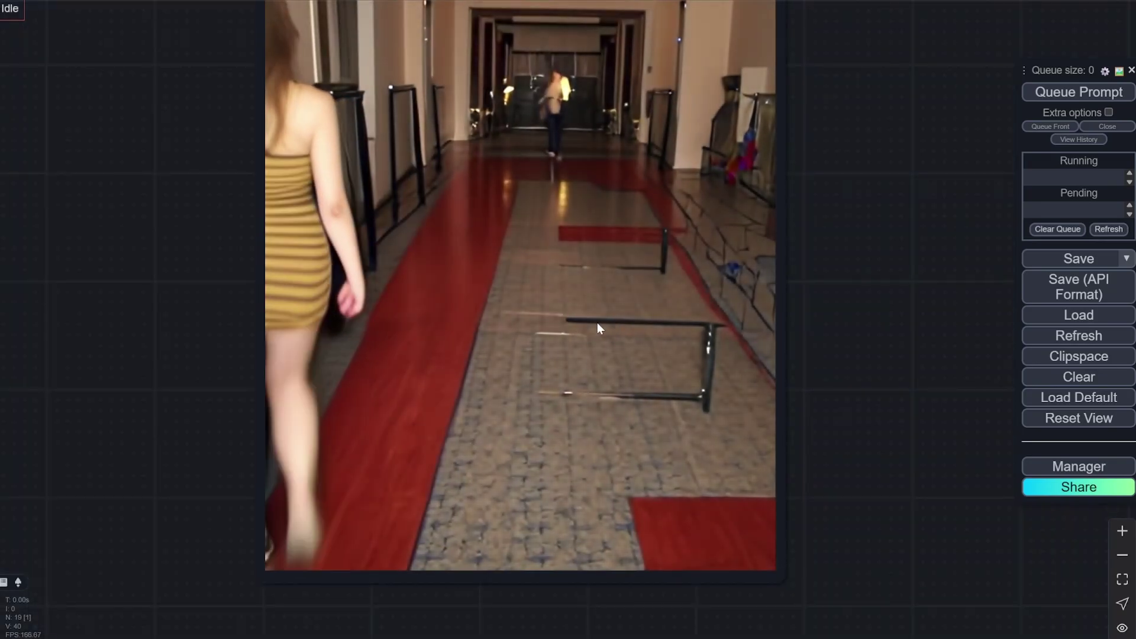
scroll(839, 309, "down", 7)
scroll(846, 300, "down", 3)
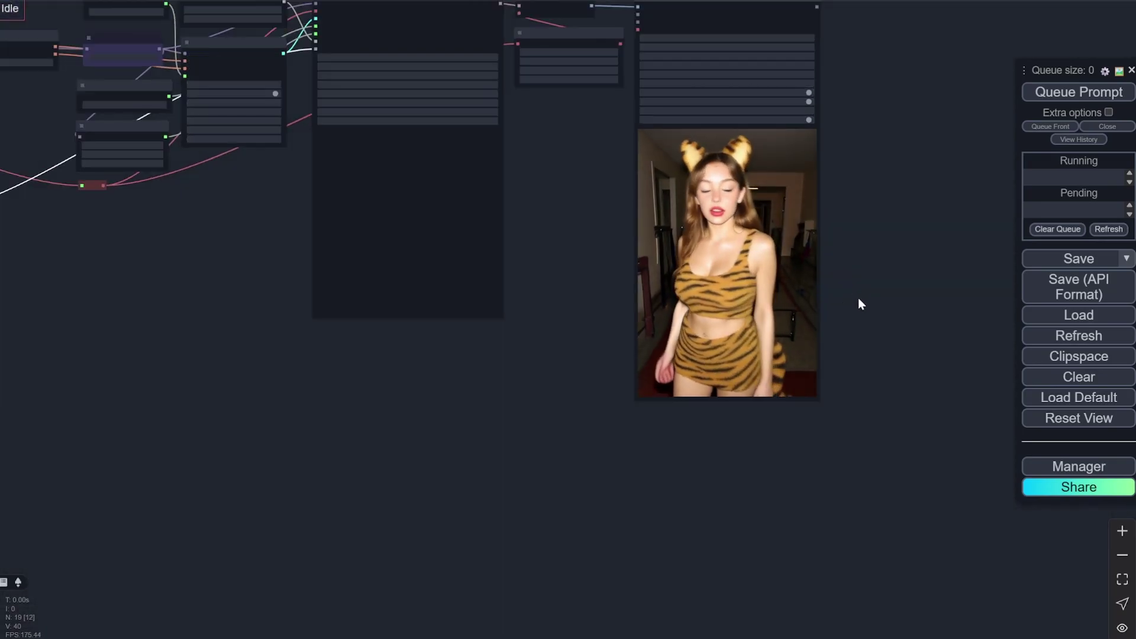
scroll(868, 295, "down", 3)
scroll(876, 264, "up", 3)
scroll(876, 263, "down", 2)
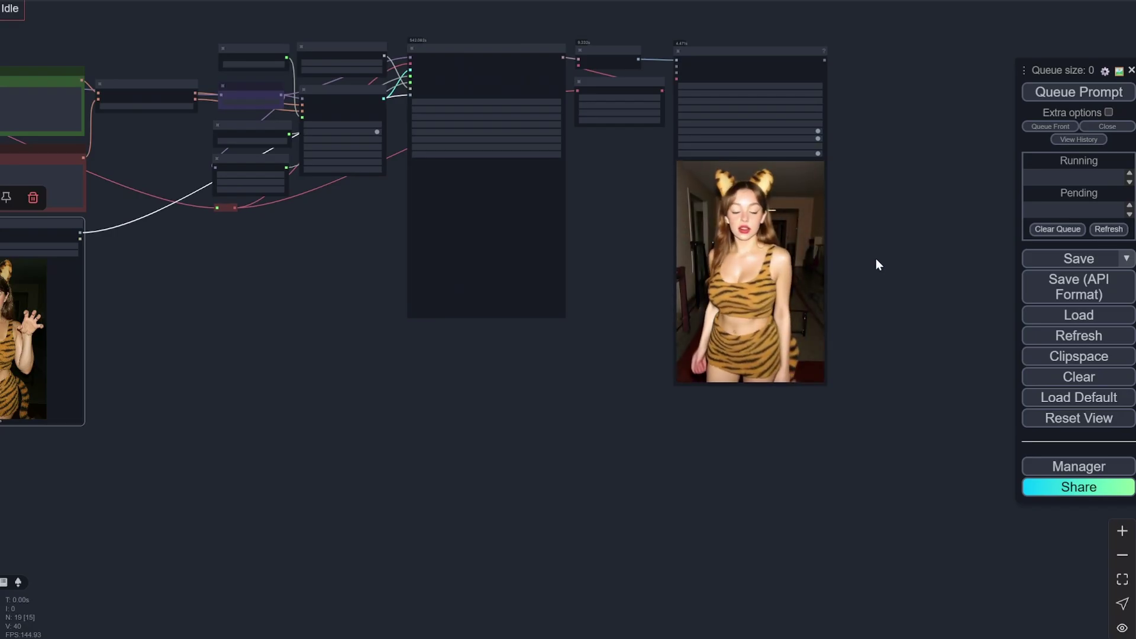
scroll(876, 264, "up", 1)
scroll(875, 259, "up", 2)
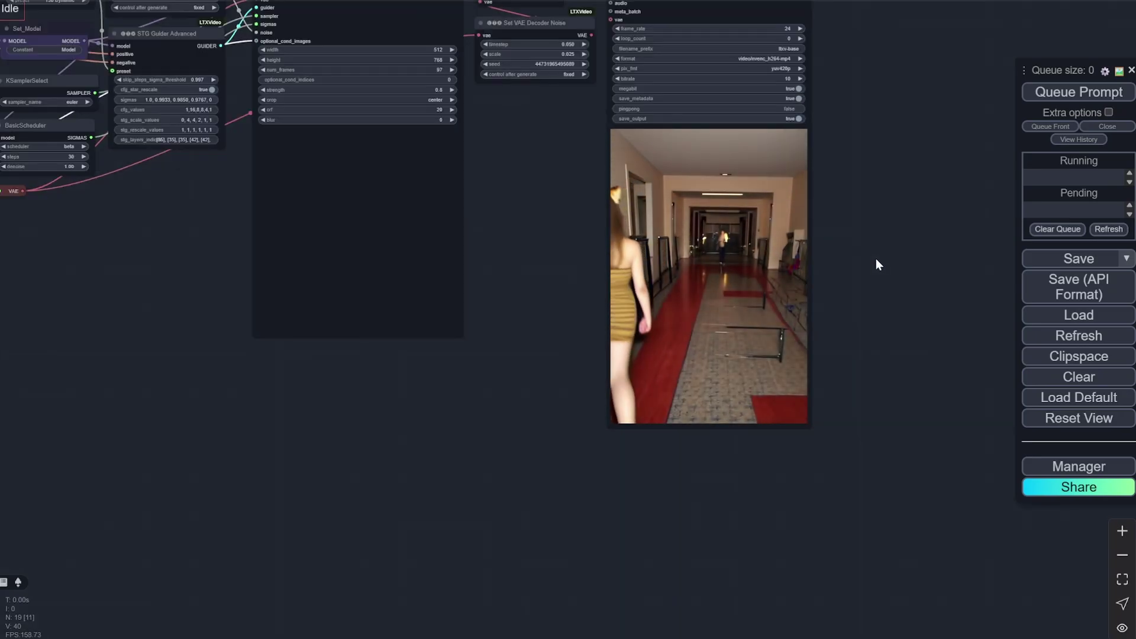
scroll(879, 253, "down", 5)
scroll(878, 253, "up", 1)
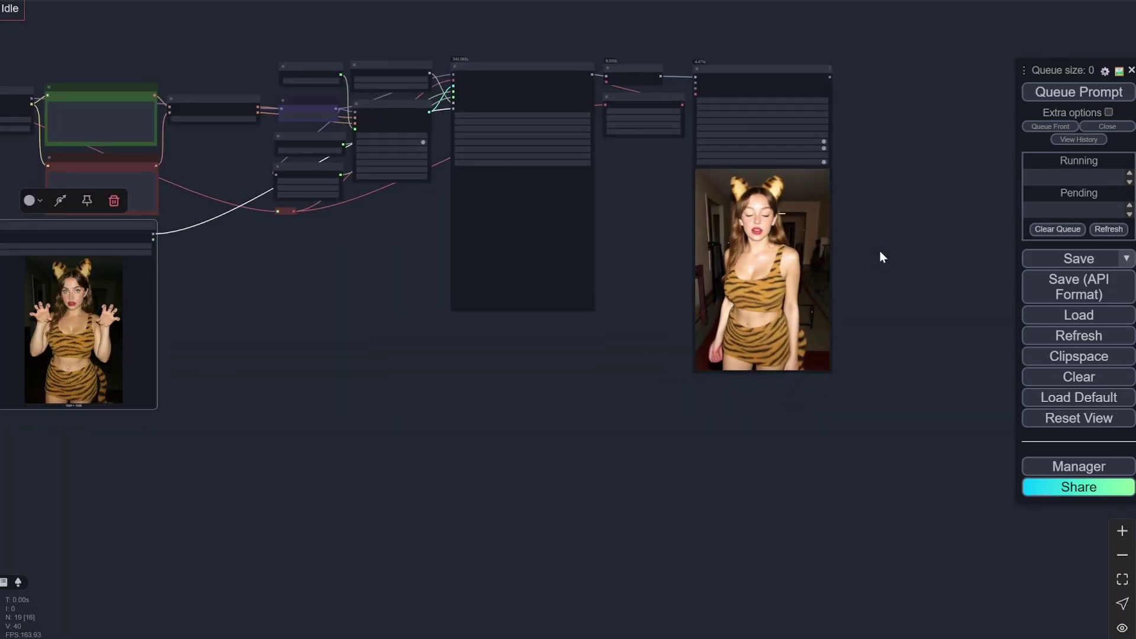
scroll(879, 249, "up", 2)
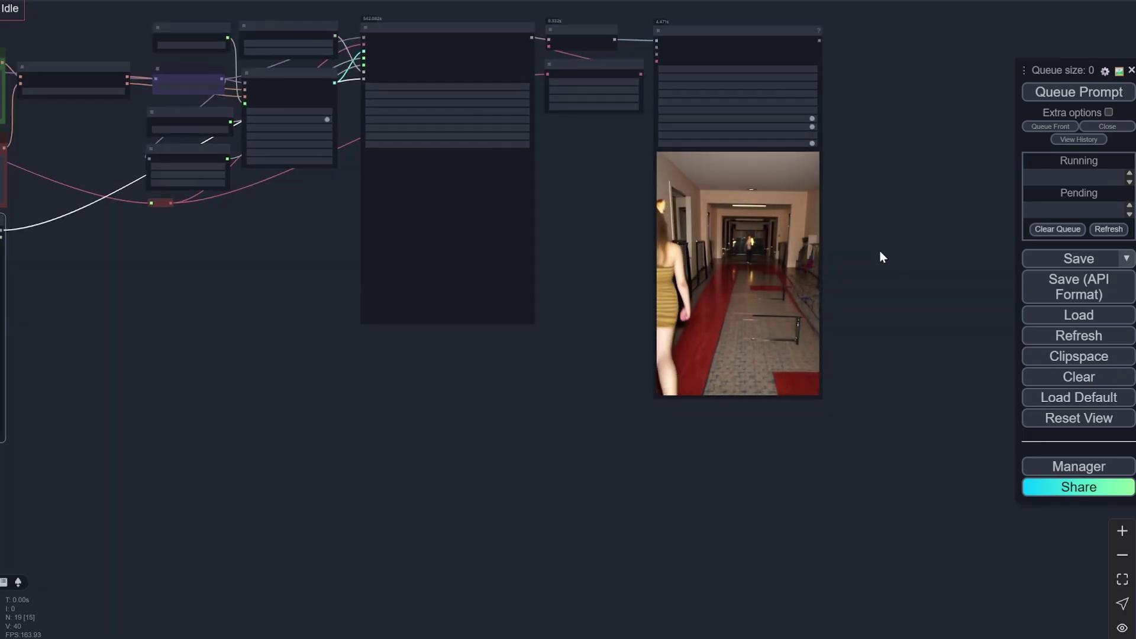
scroll(880, 255, "up", 1)
scroll(880, 252, "down", 3)
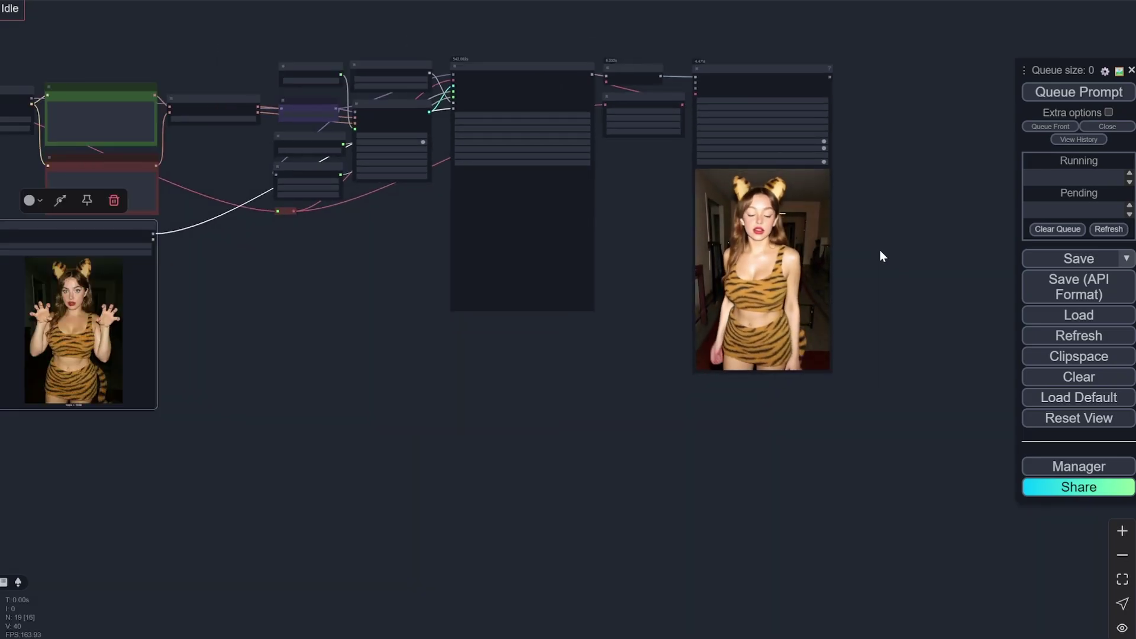
left_click_drag(396, 399, 561, 410)
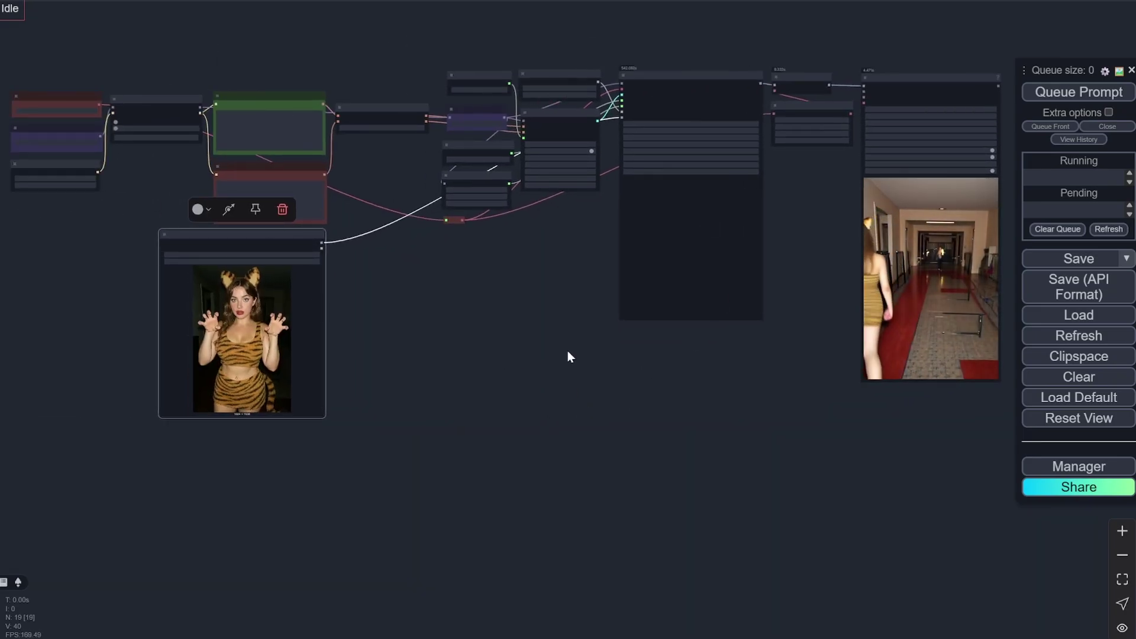